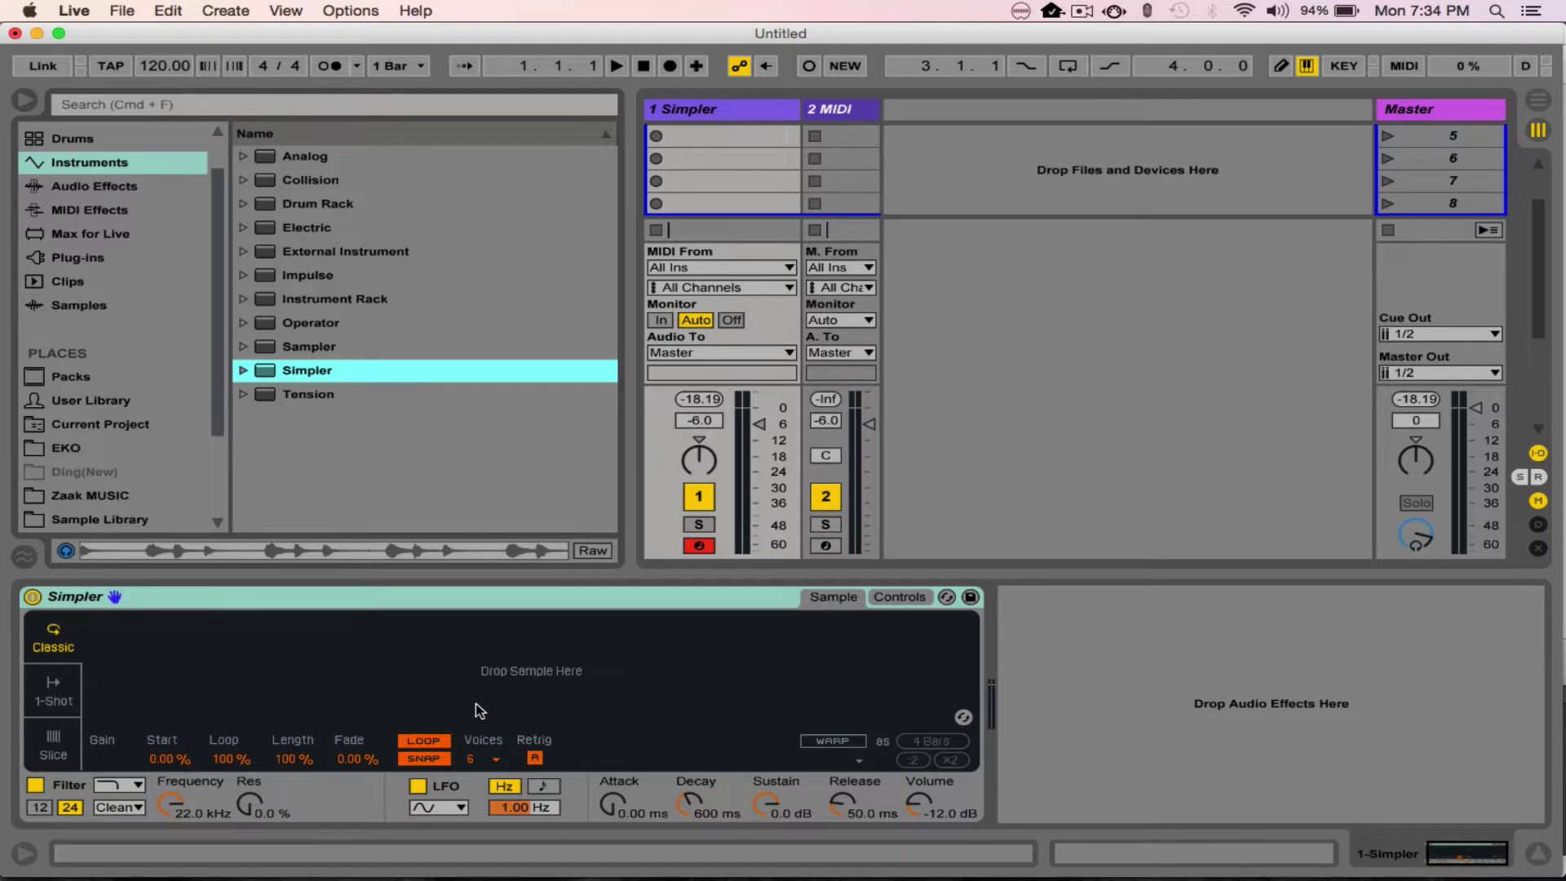
Search the Samples category of the browser for "kick"
click(88, 312)
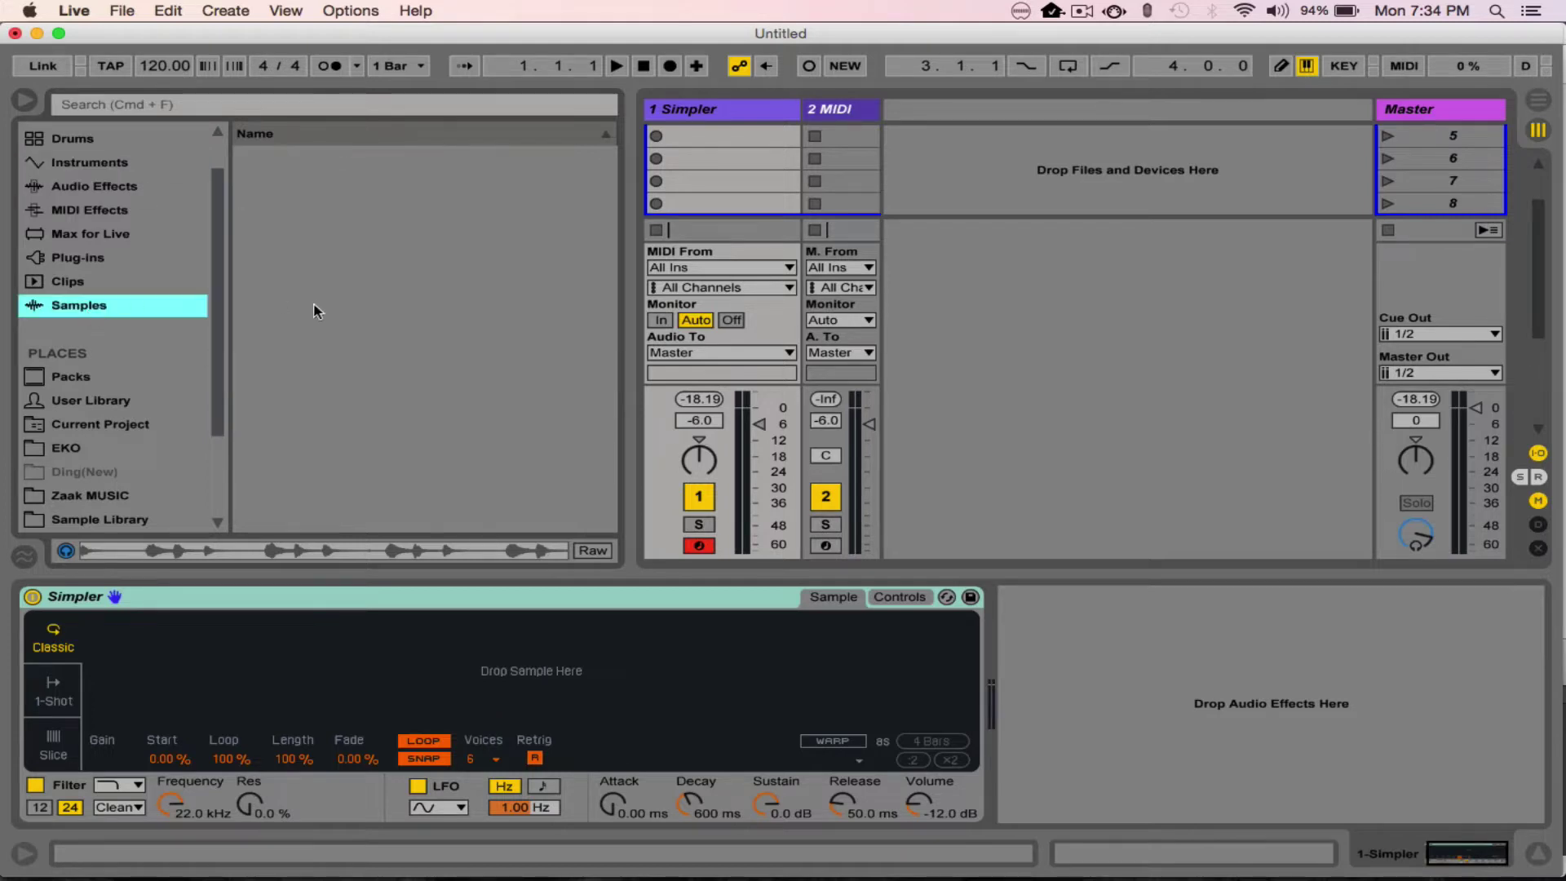
click(243, 115)
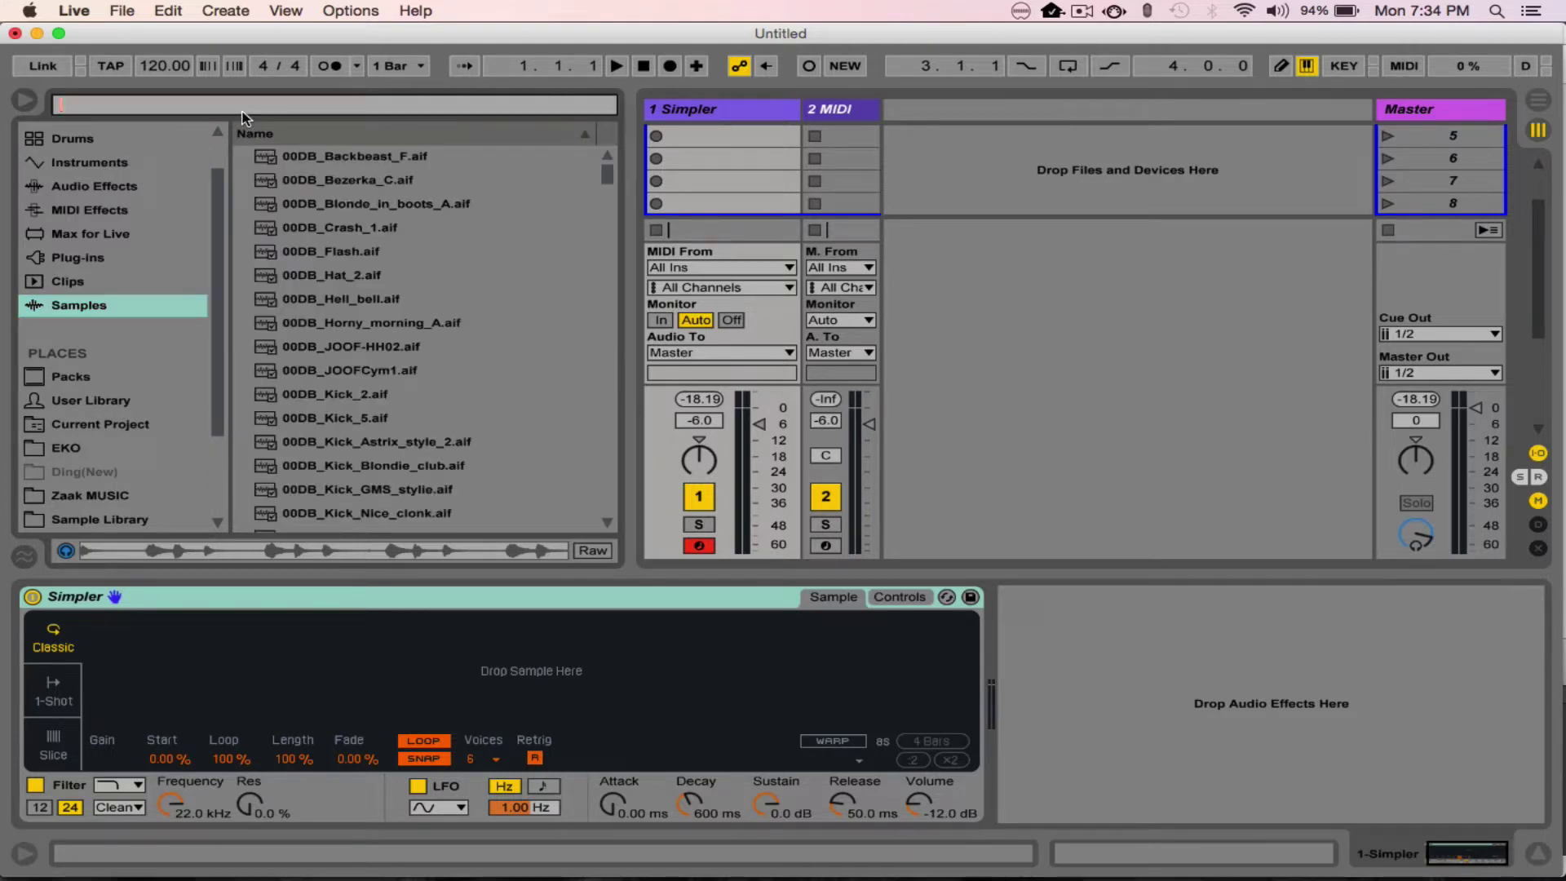
text(kick)
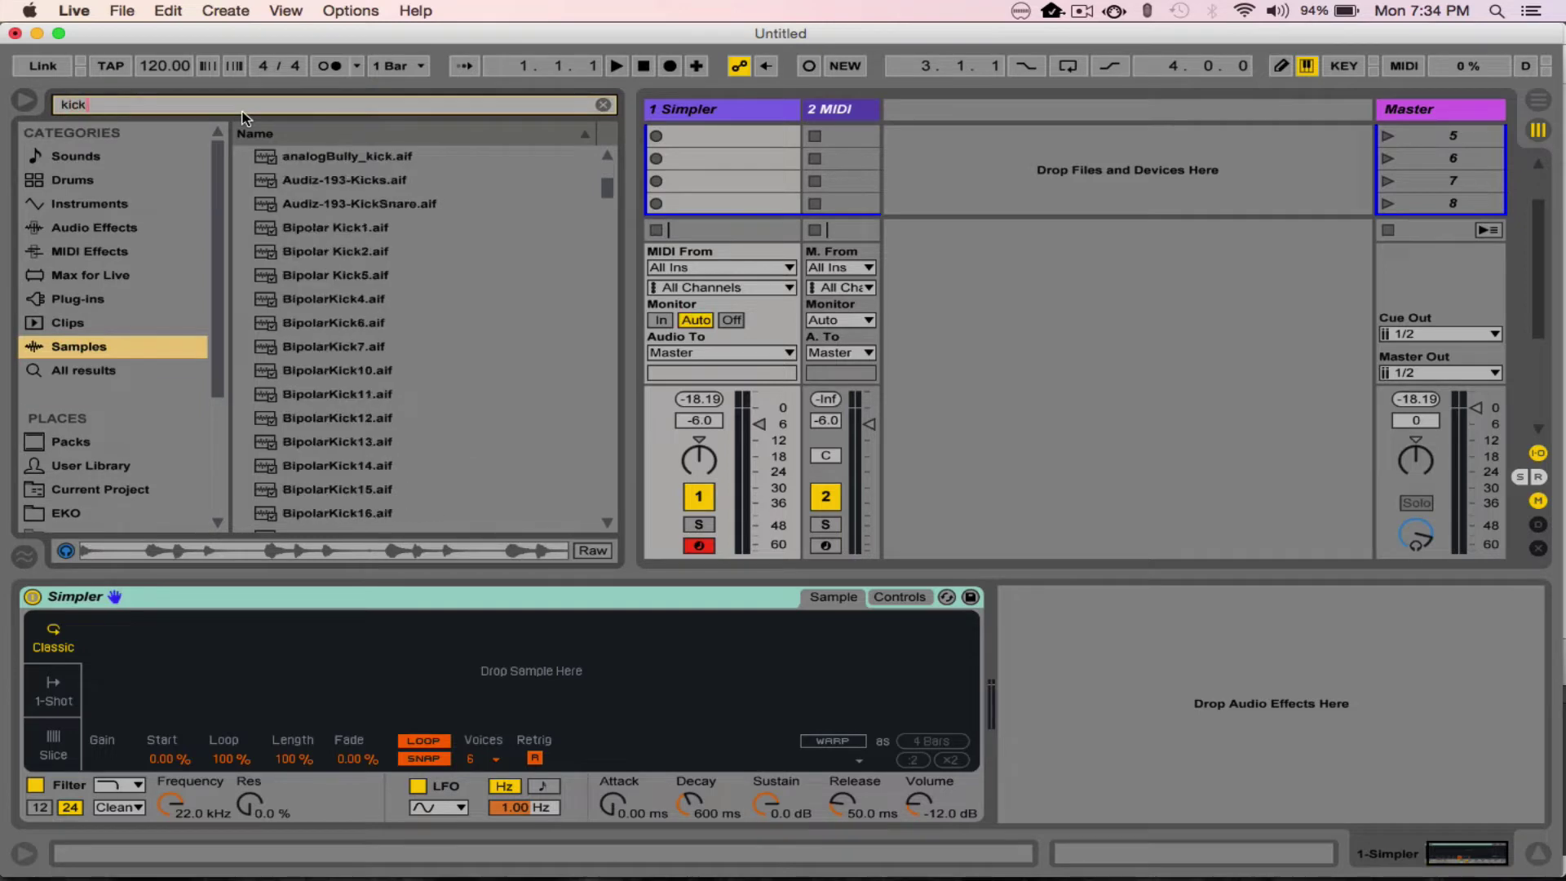
Audition several kick samples and load Clique-Kick-04.aif into the empty Simpler
click(326, 232)
click(350, 326)
scroll(351, 330, down, 5)
click(351, 330)
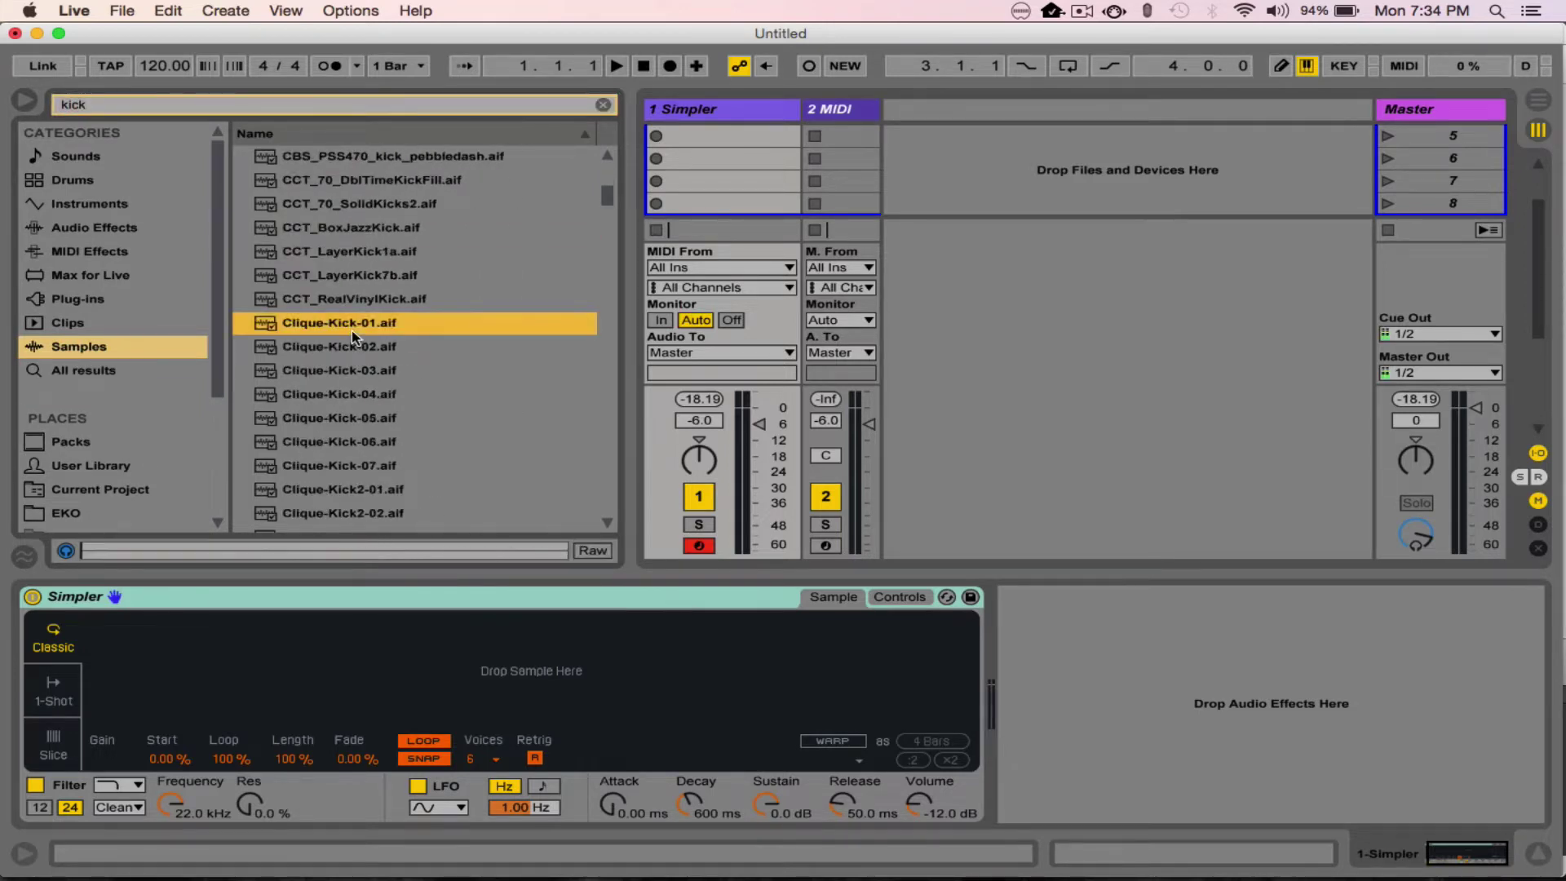
click(357, 396)
drag(356, 395, 415, 667)
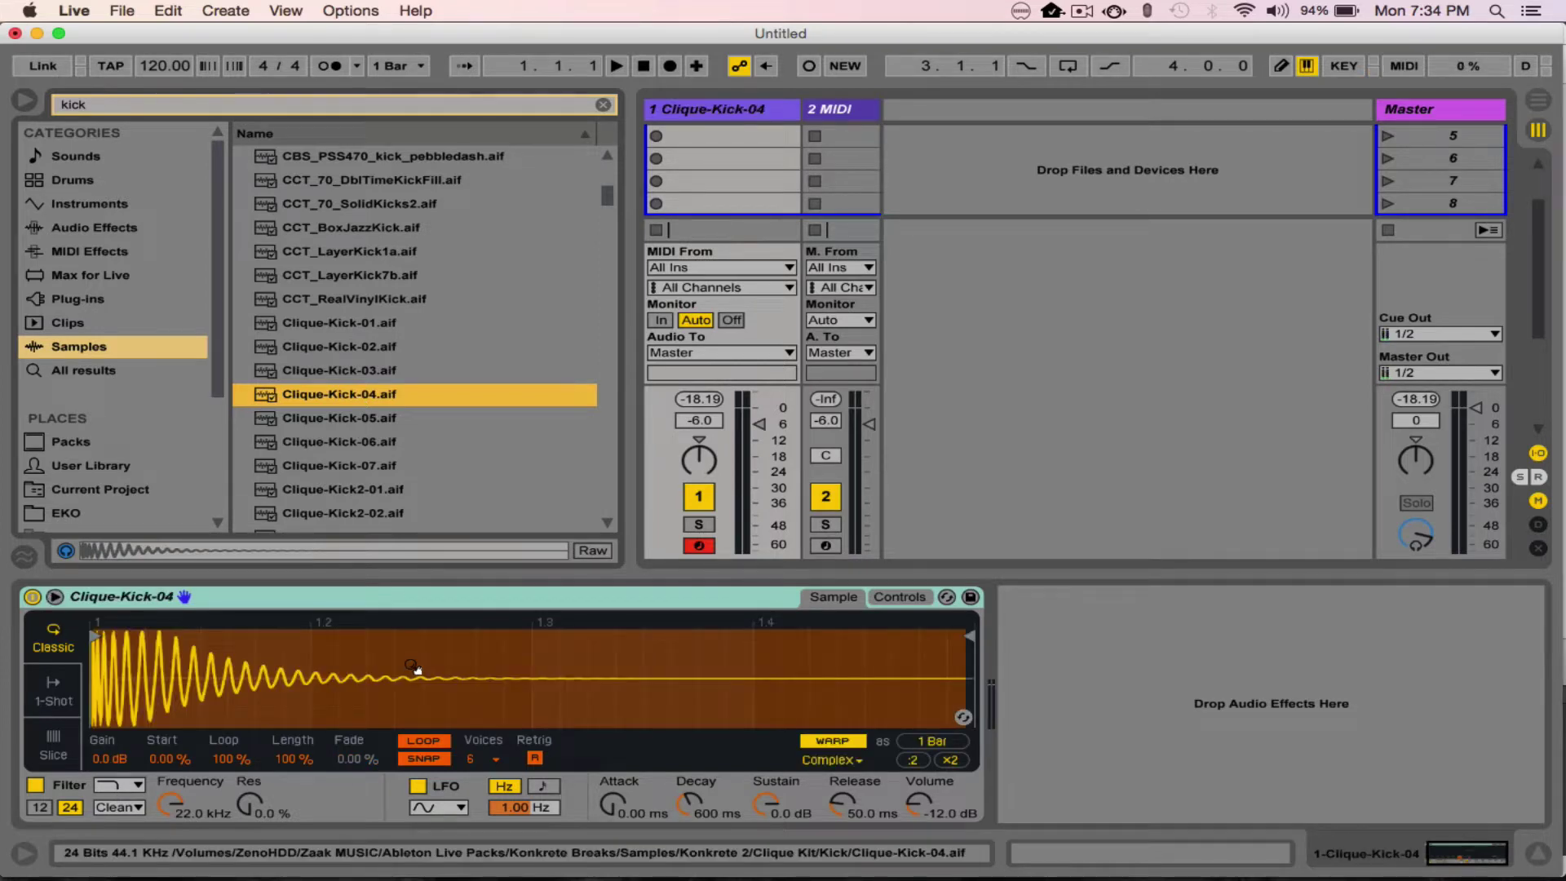
Play a repeated note on the computer MIDI keyboard to hear the kick through Simpler
key(a)
key(a)
key(a)
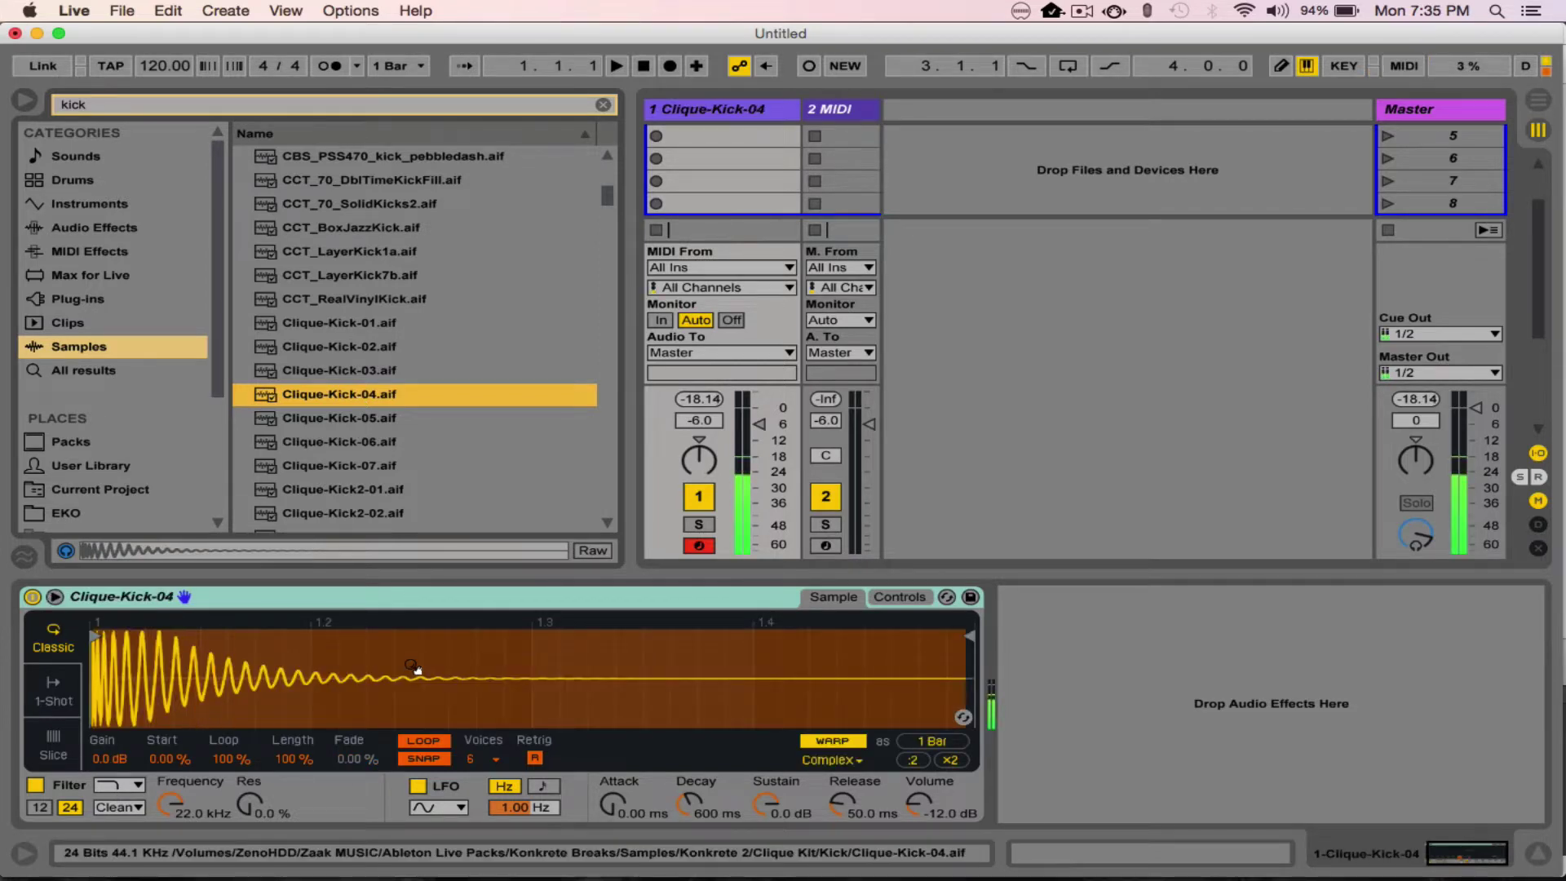
key(a)
key(a)
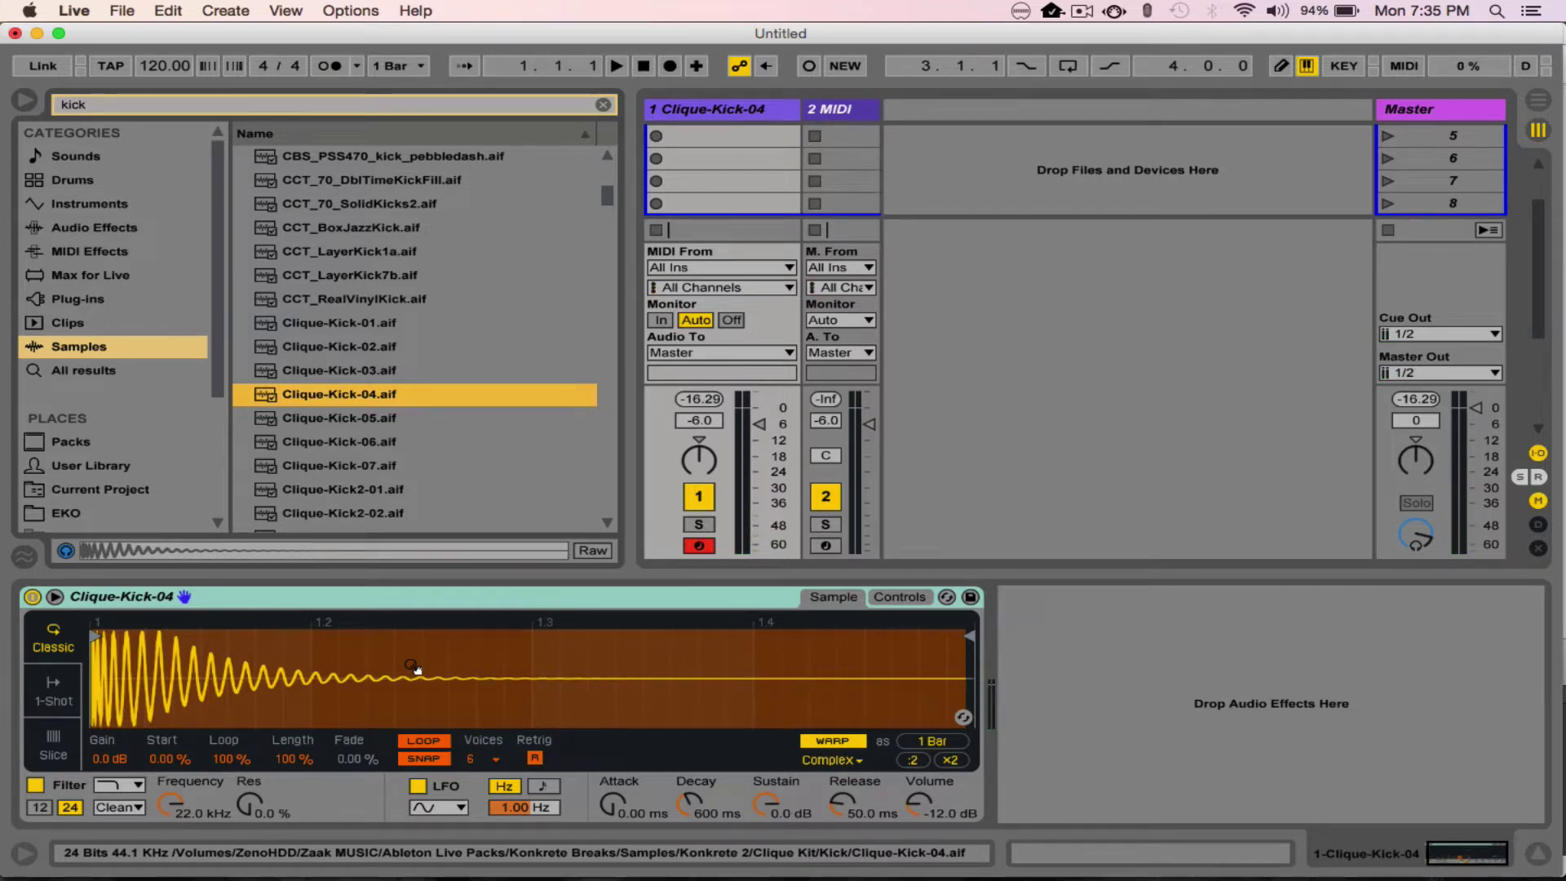
Examine Simpler's expanded view and its Sample and Controls pages, ending on the collapsed Sample page
click(56, 597)
click(55, 597)
click(55, 597)
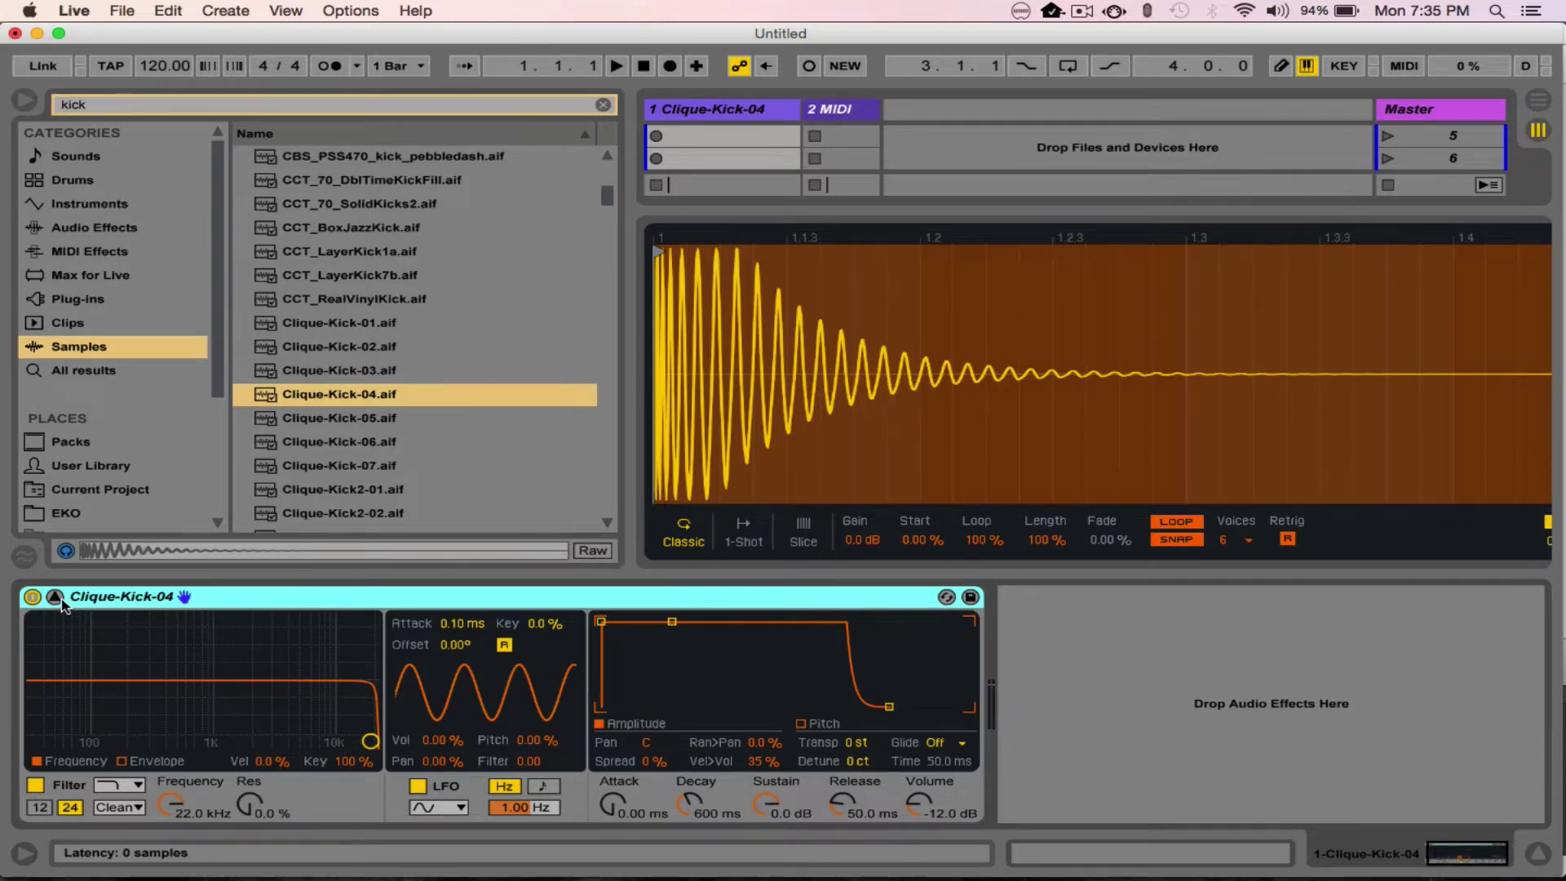
click(61, 601)
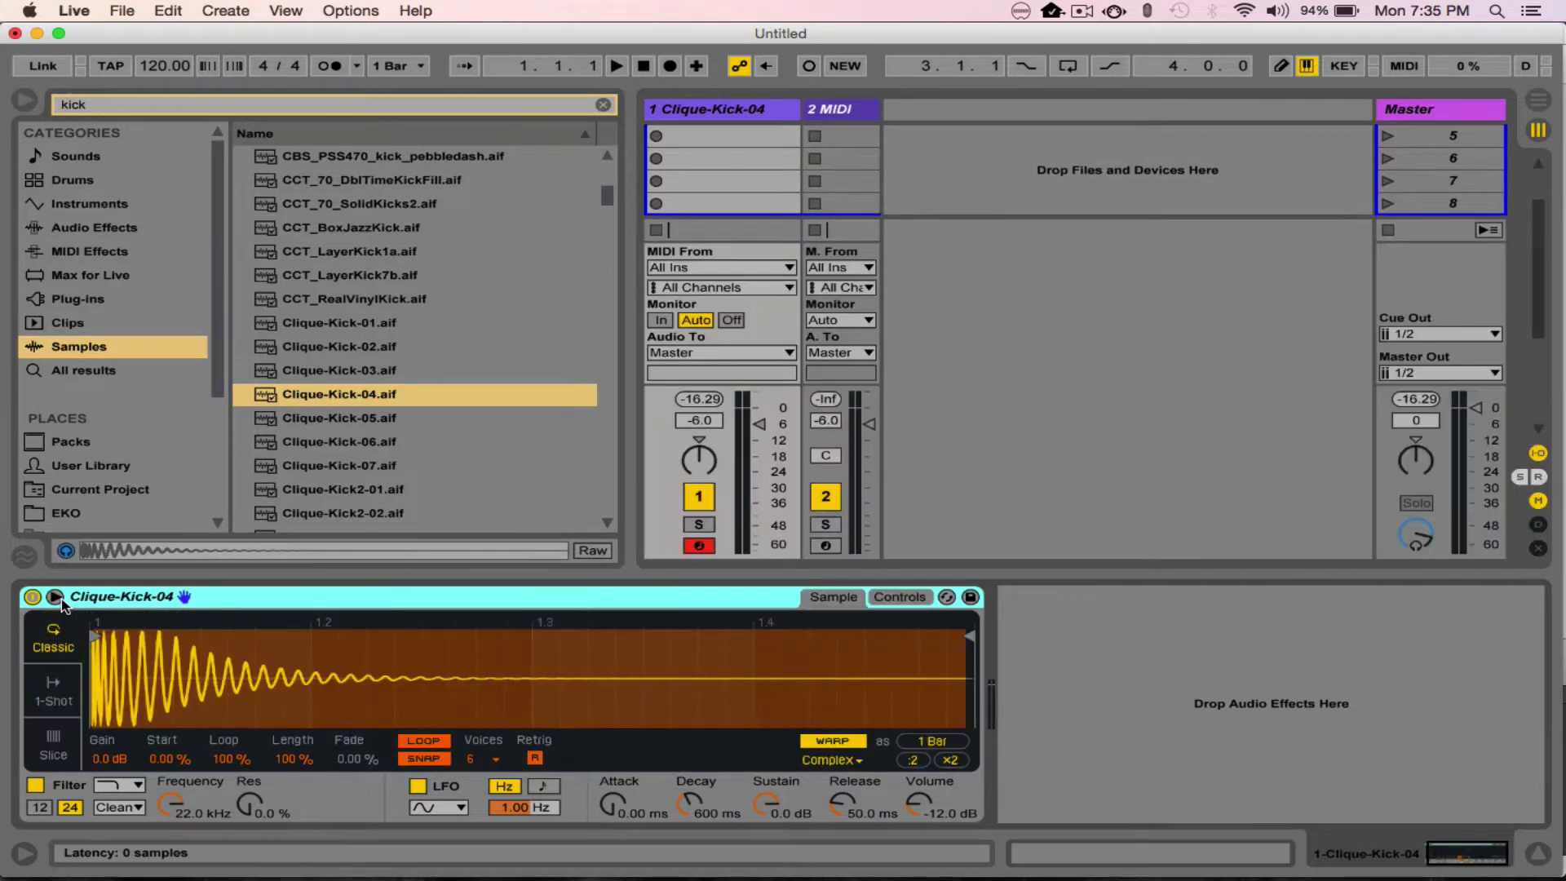
click(898, 600)
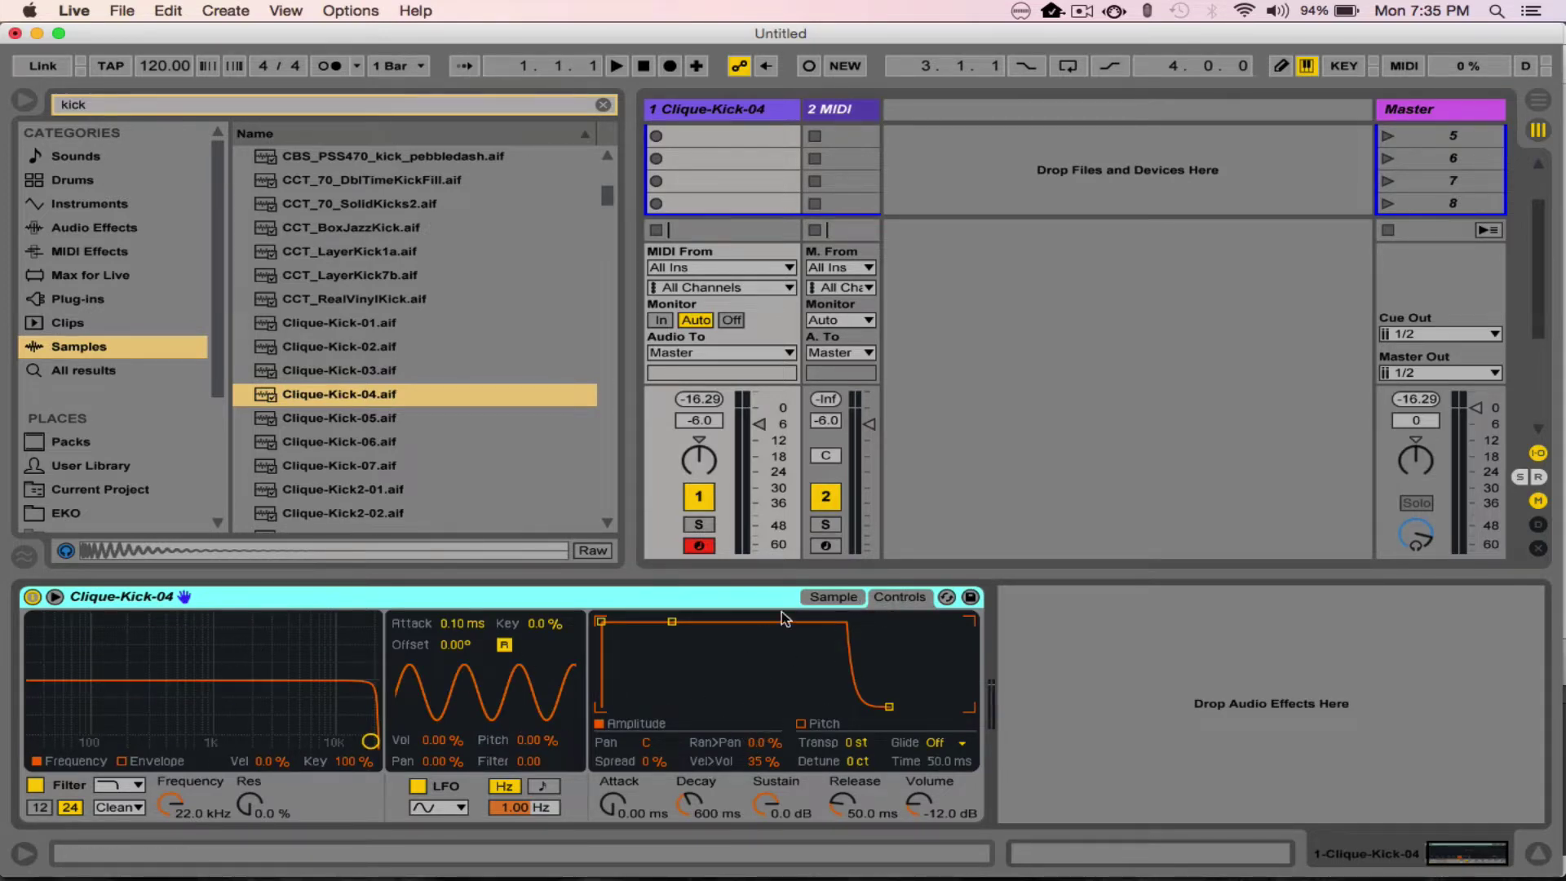
click(848, 601)
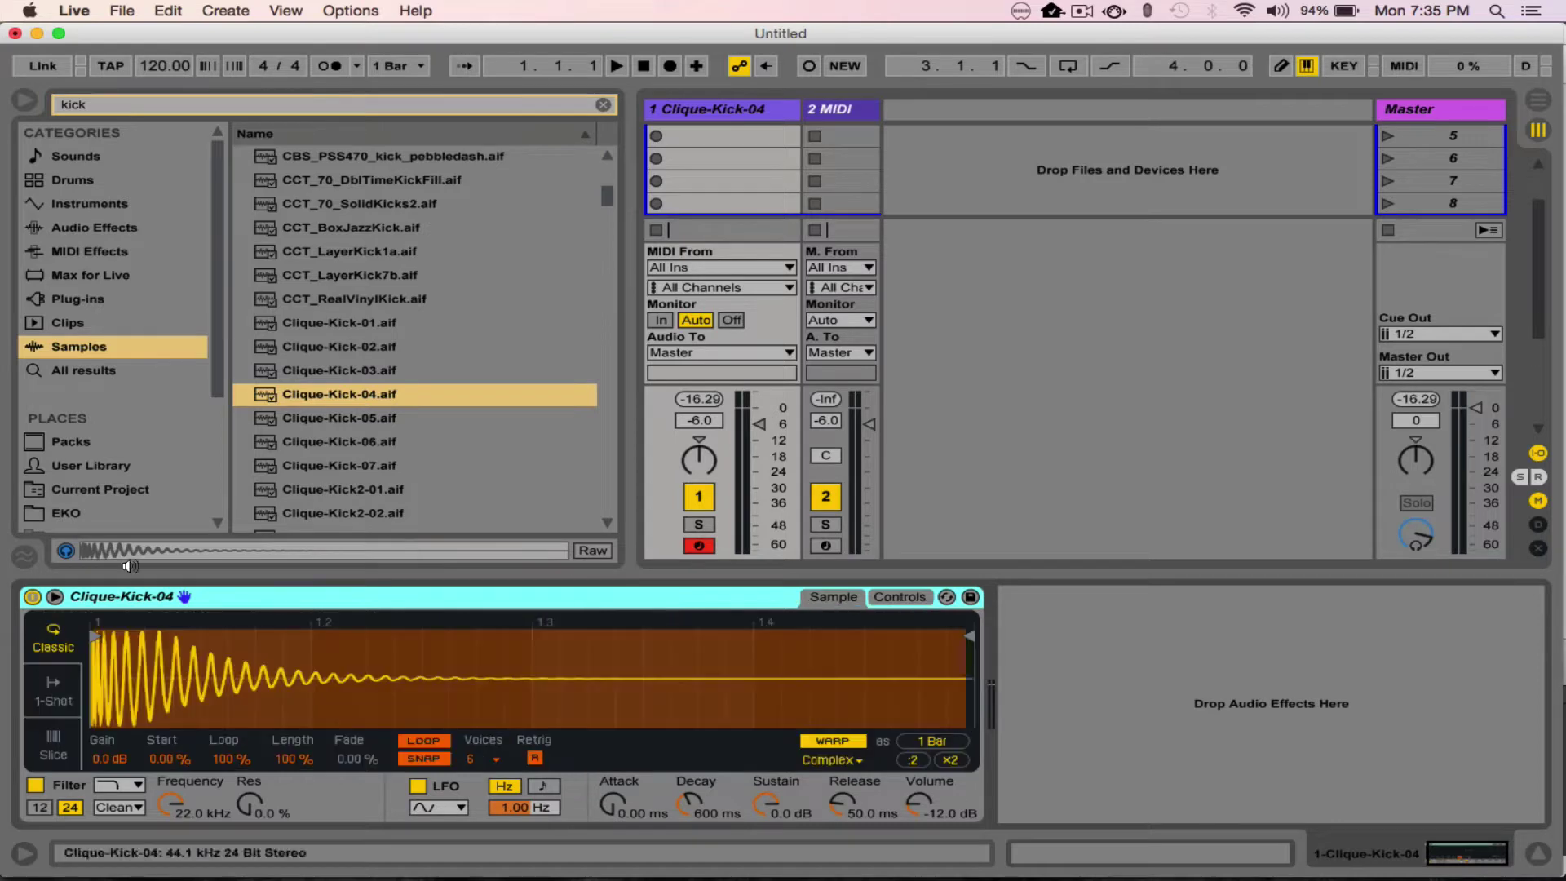
click(55, 596)
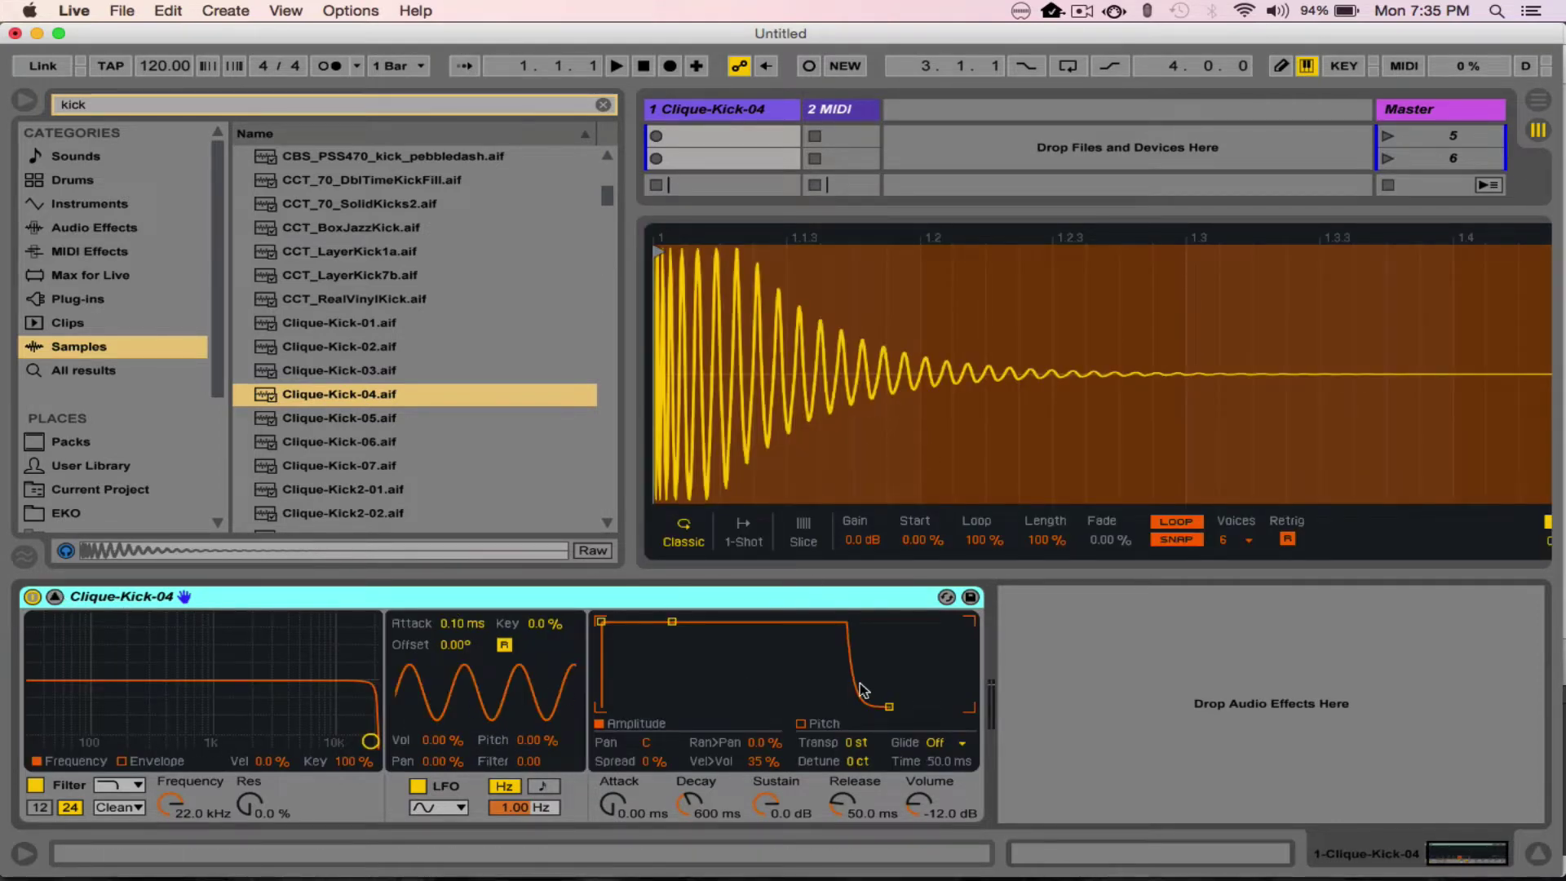
click(55, 596)
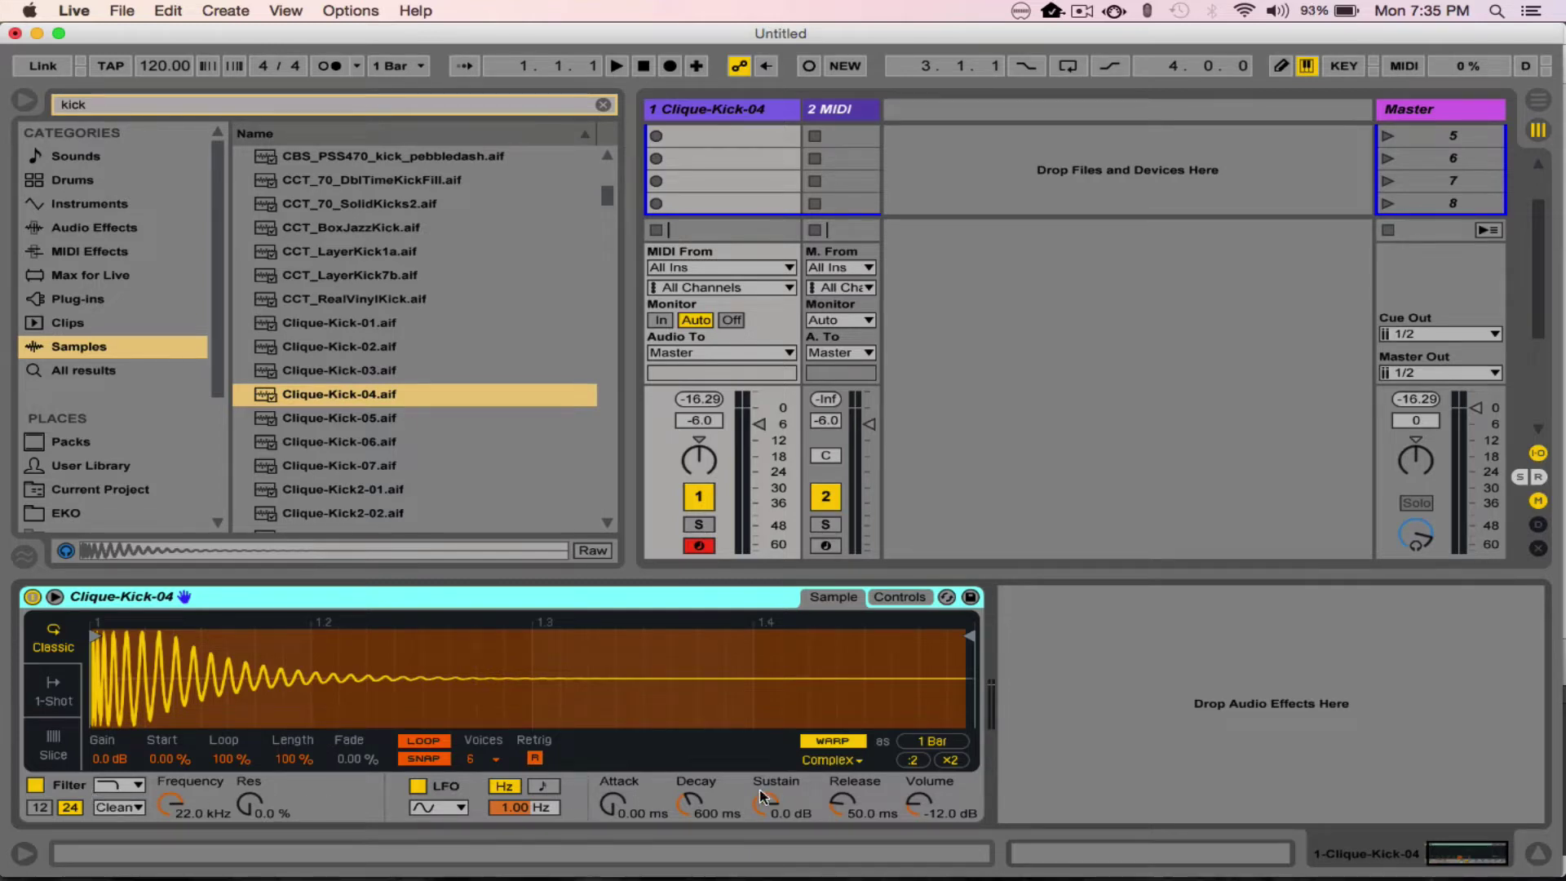
Try a Simpler attack of 0.84 ms, check the amplitude envelope on the Controls page, and return the attack to 0.00 ms
click(901, 598)
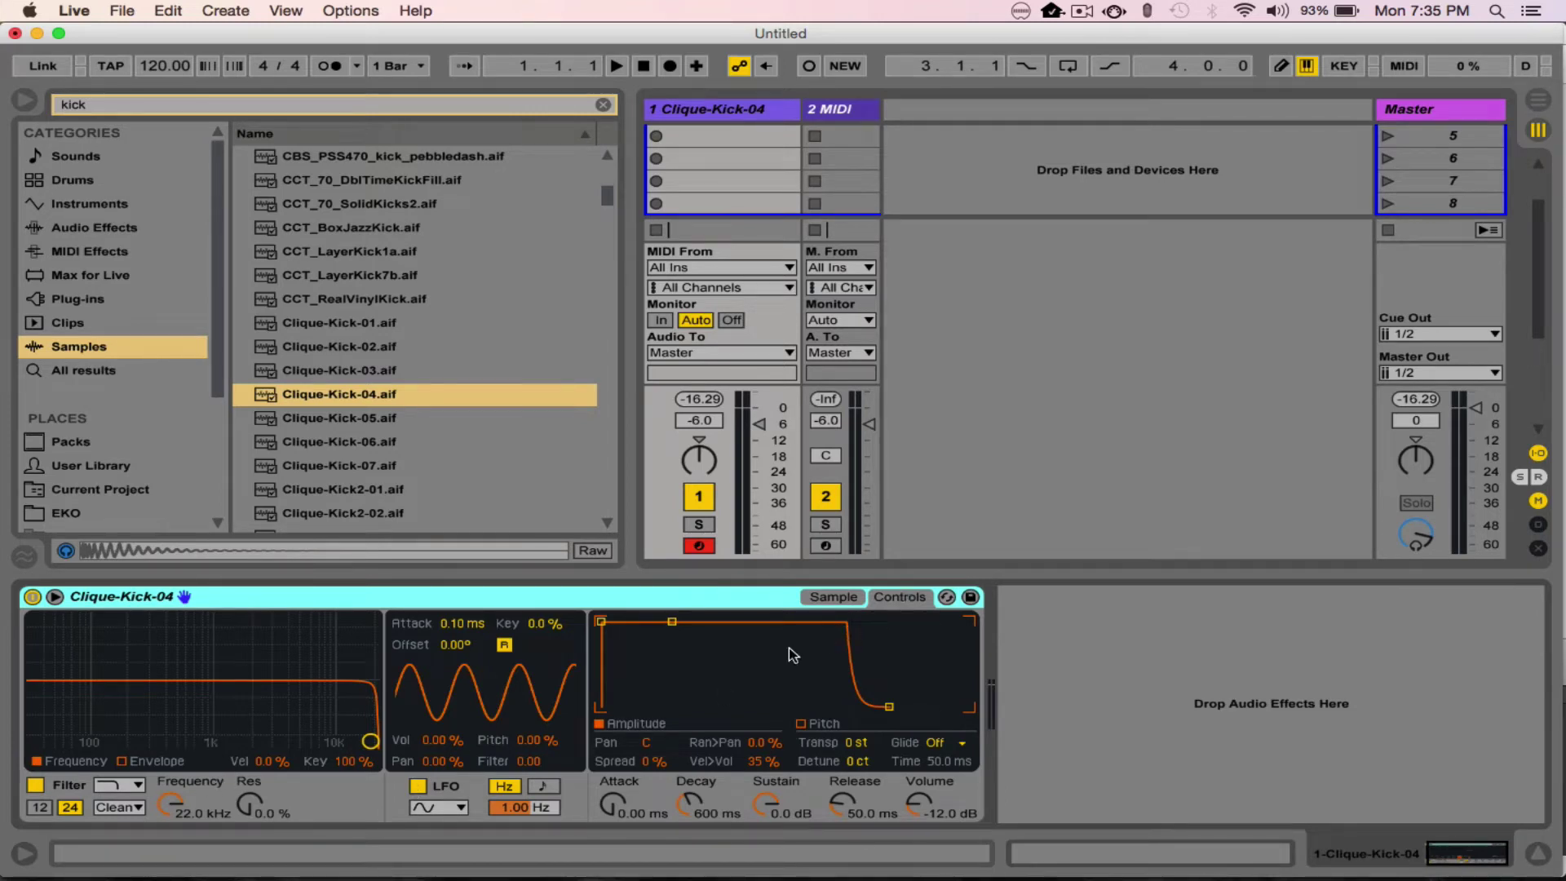
click(834, 597)
drag(613, 804, 624, 829)
click(889, 599)
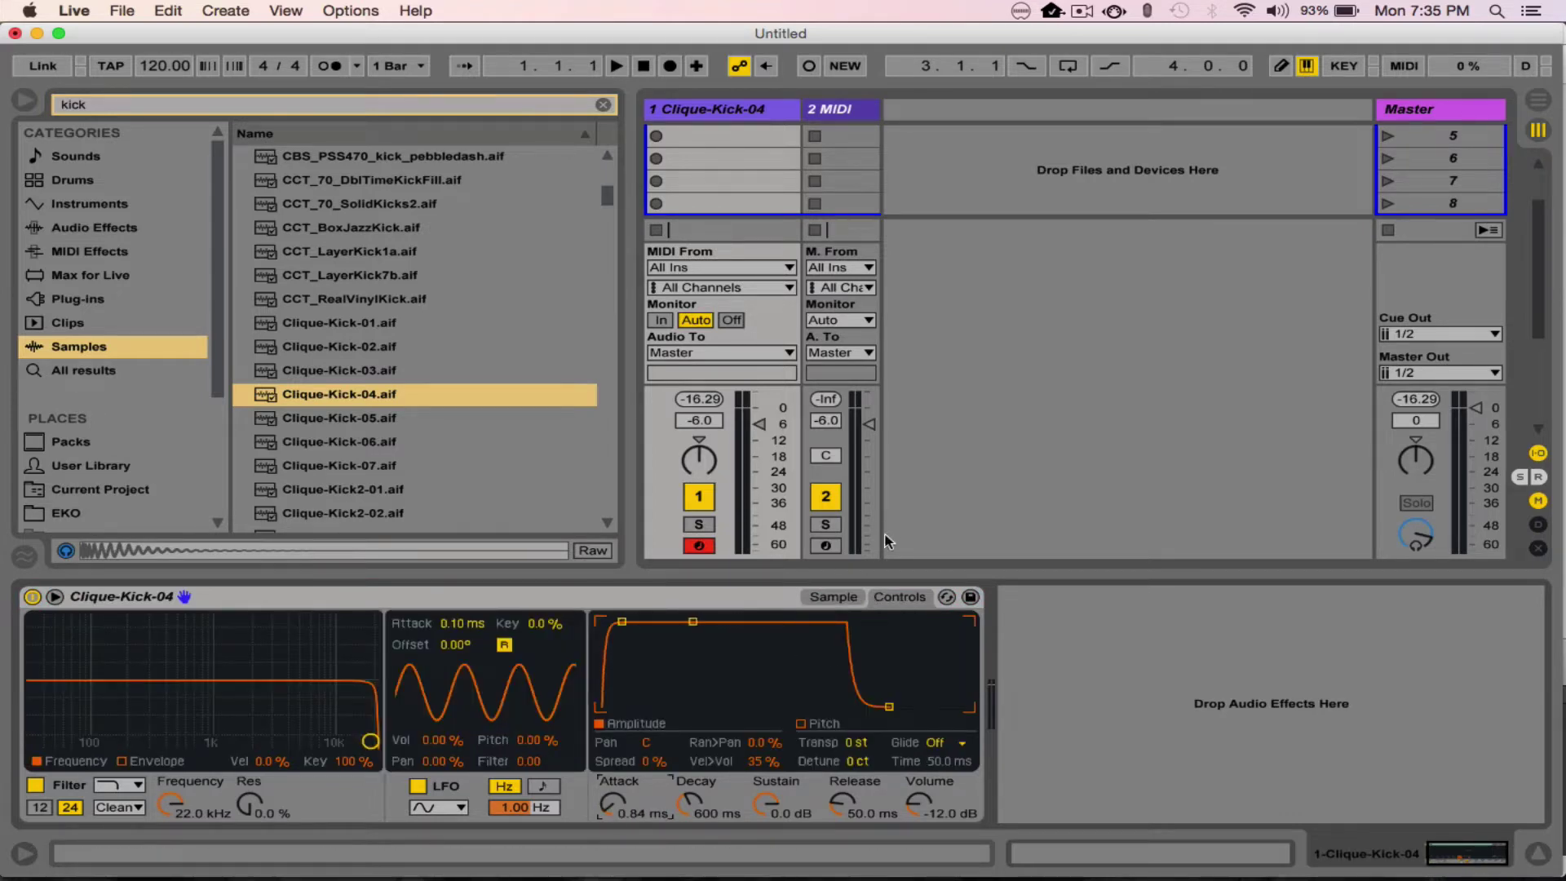
click(842, 598)
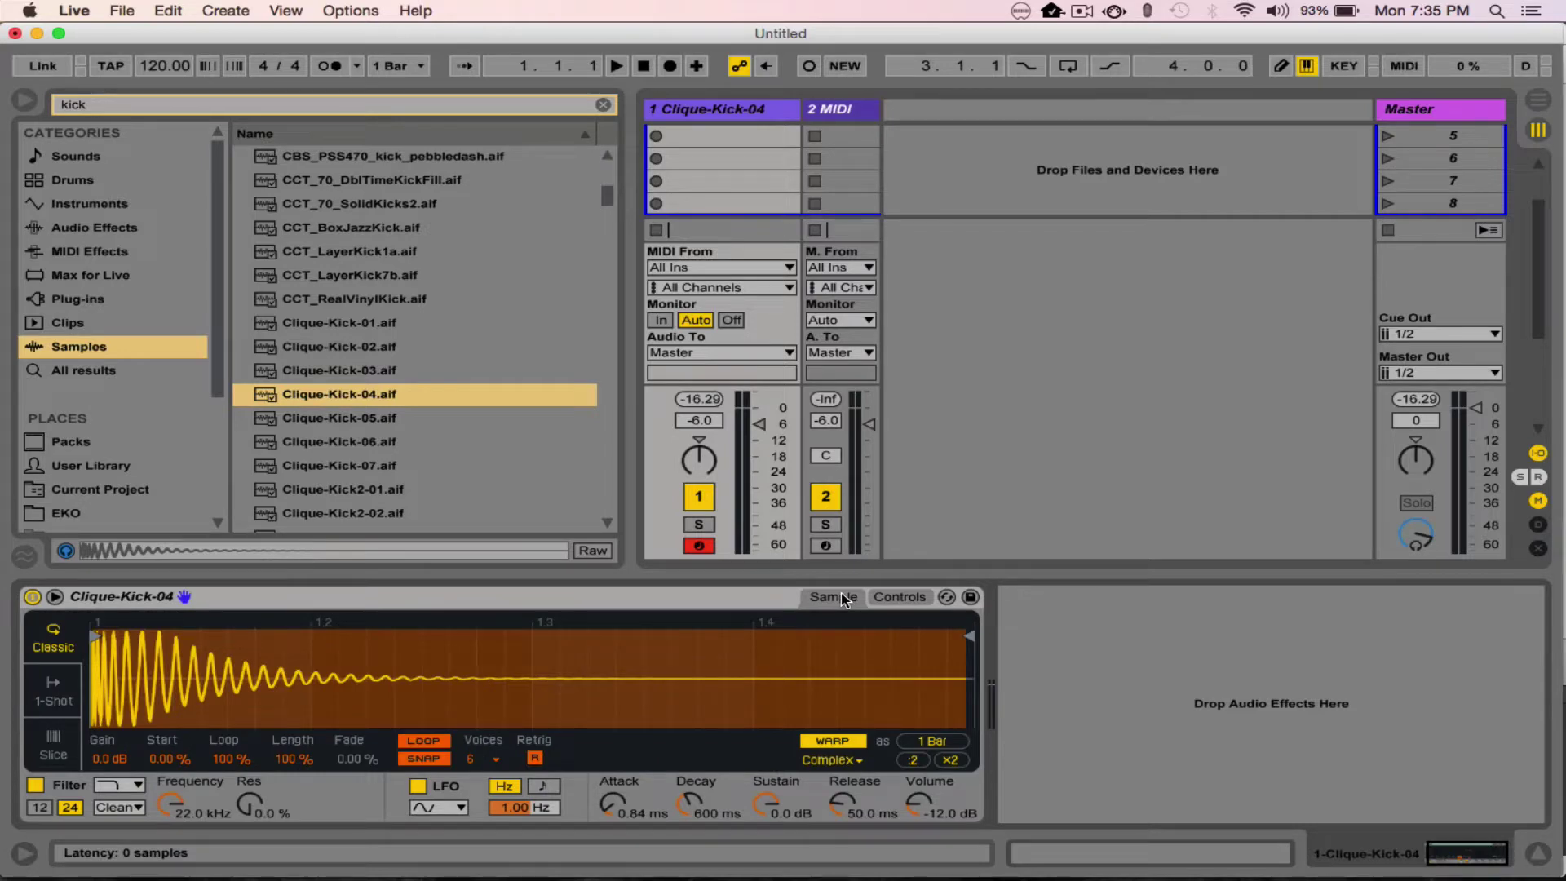
drag(614, 803, 614, 812)
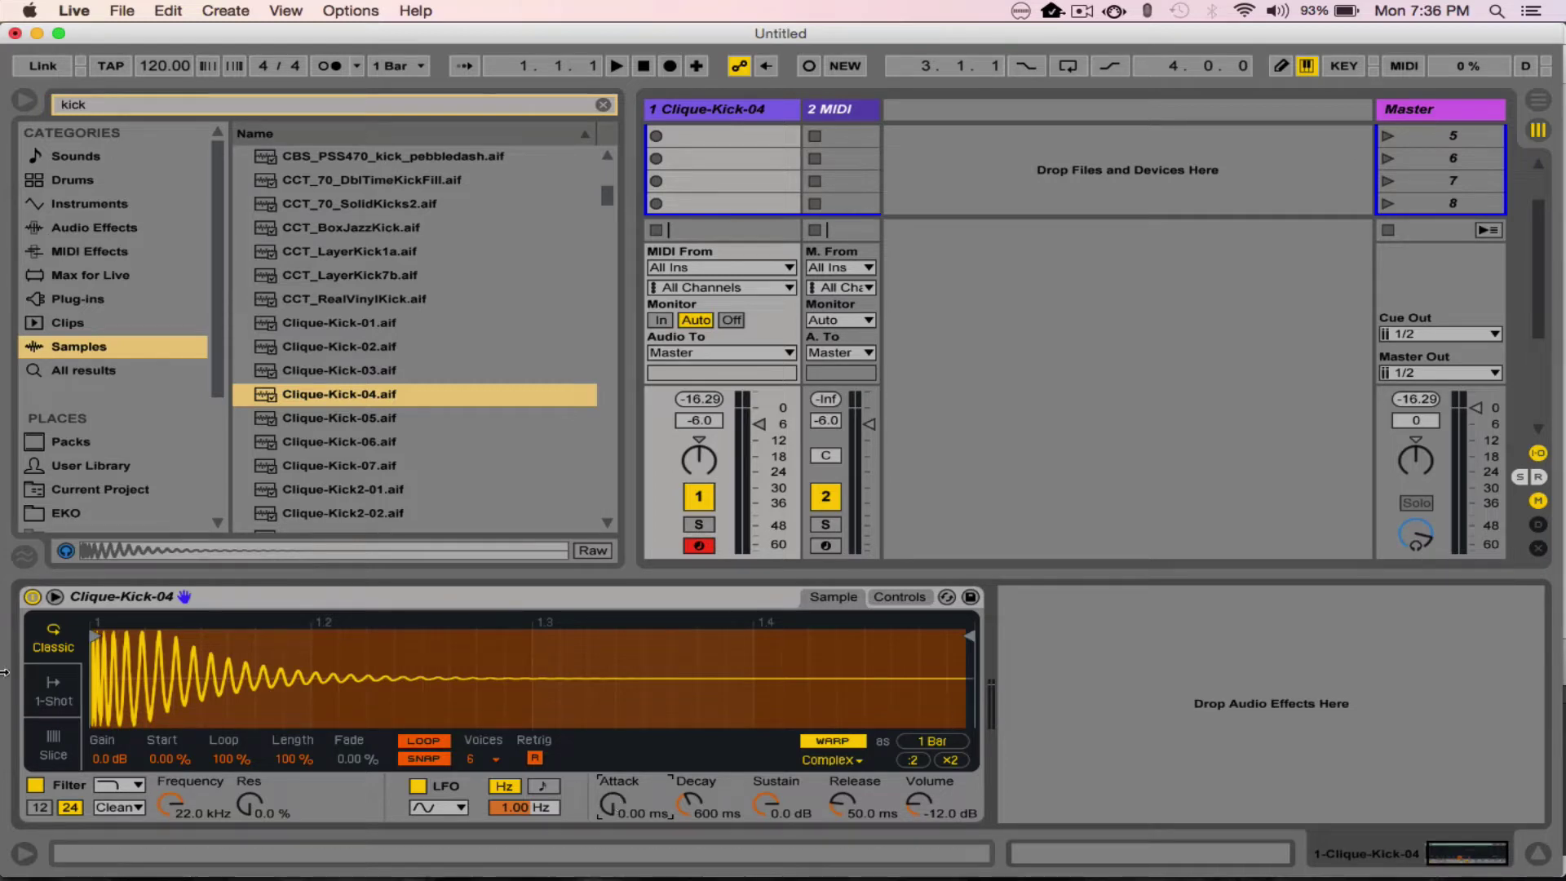
Compare Simpler's 1-Shot and Slice playback modes with Classic, ending in Classic mode
click(53, 691)
click(55, 746)
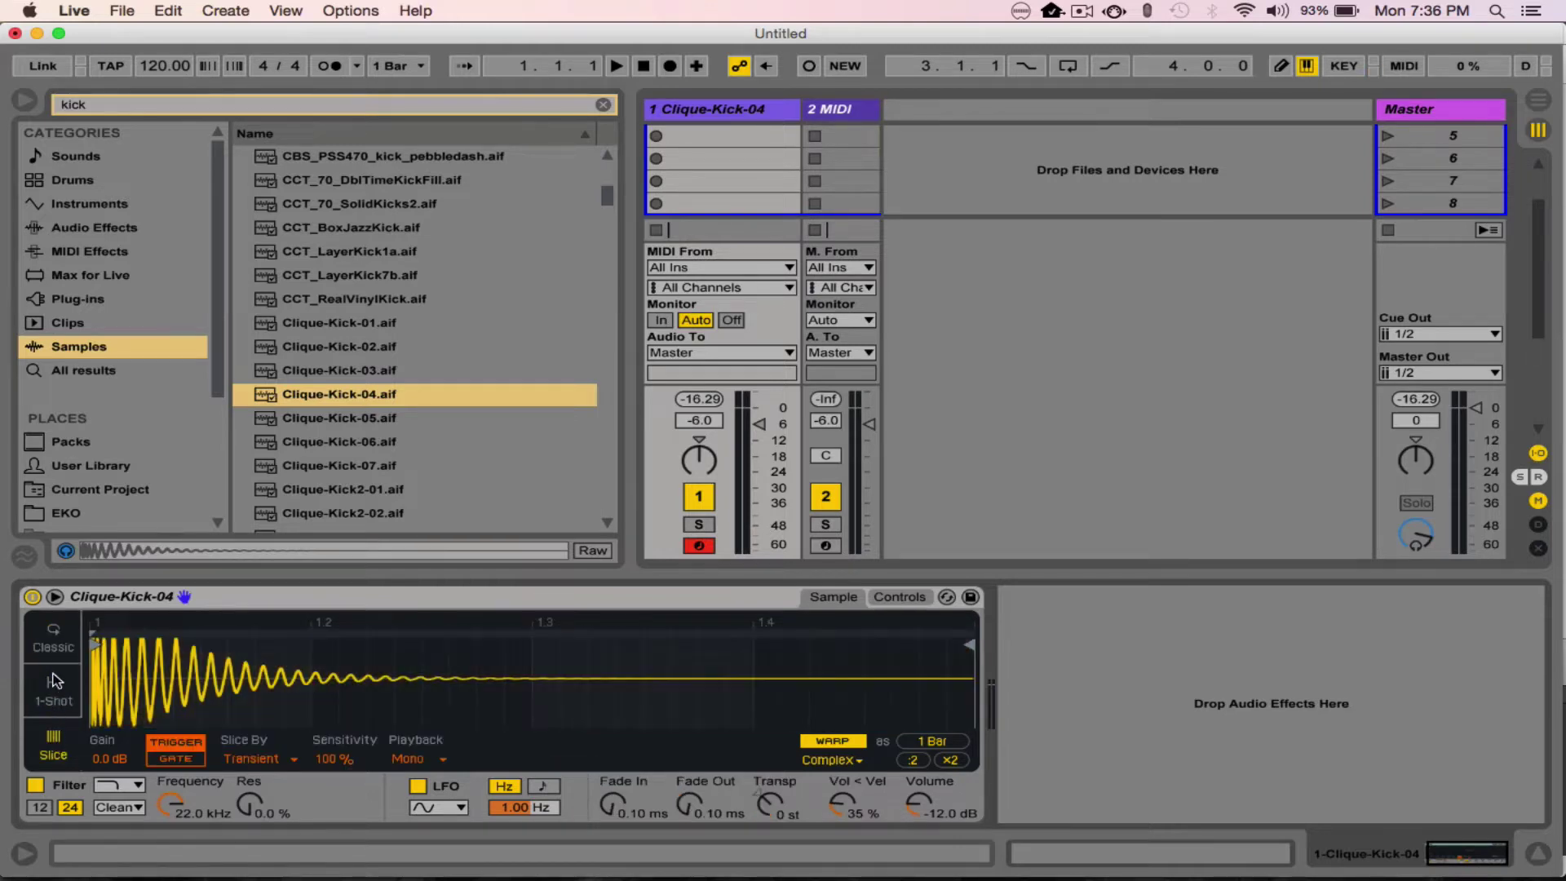
click(58, 653)
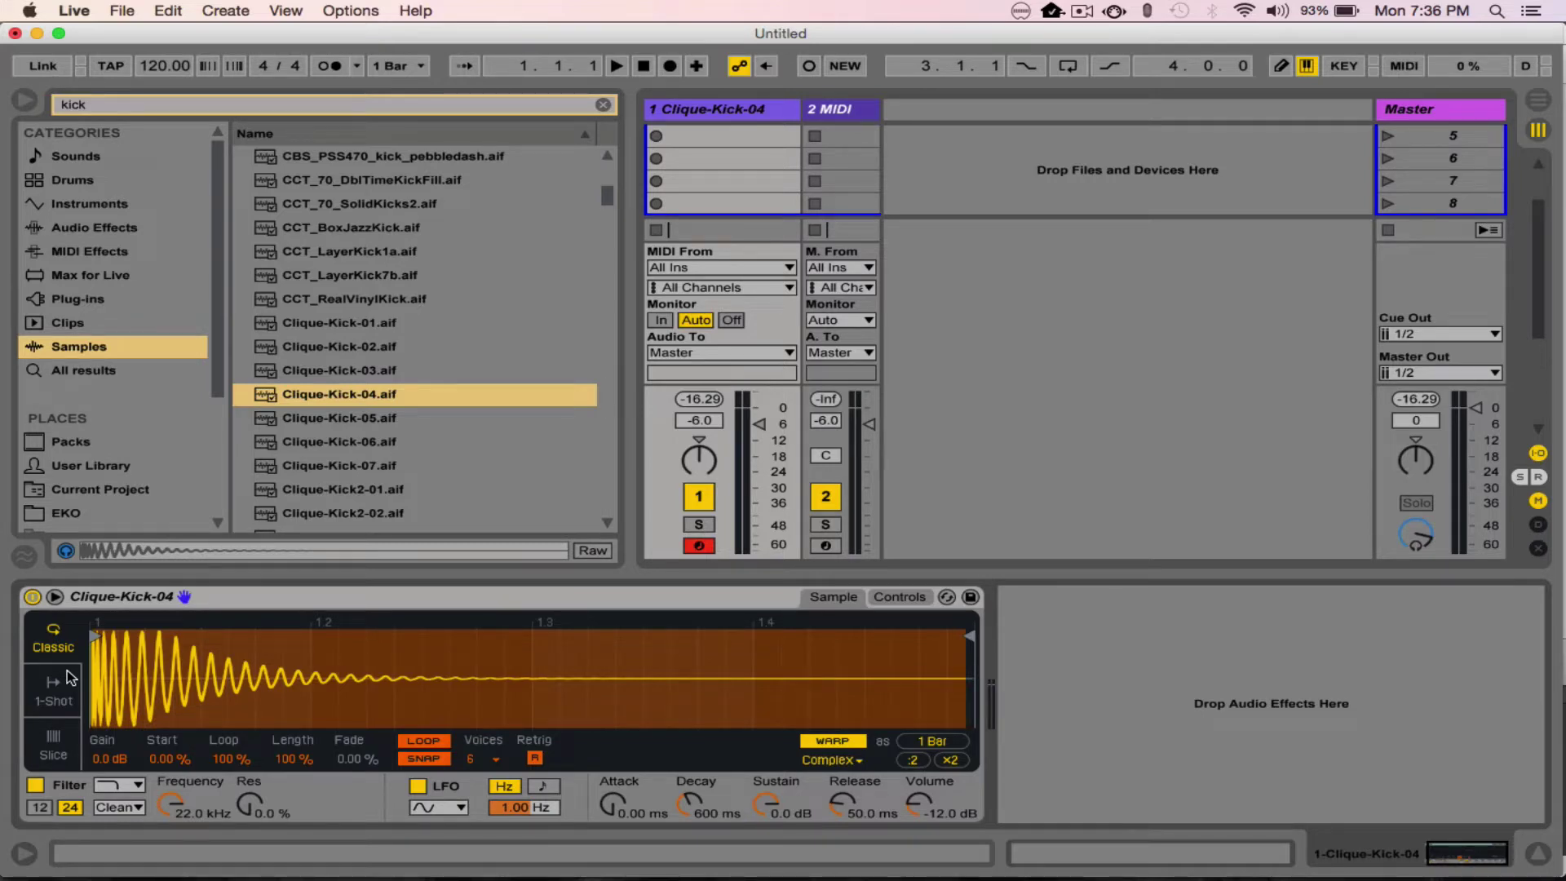
click(53, 695)
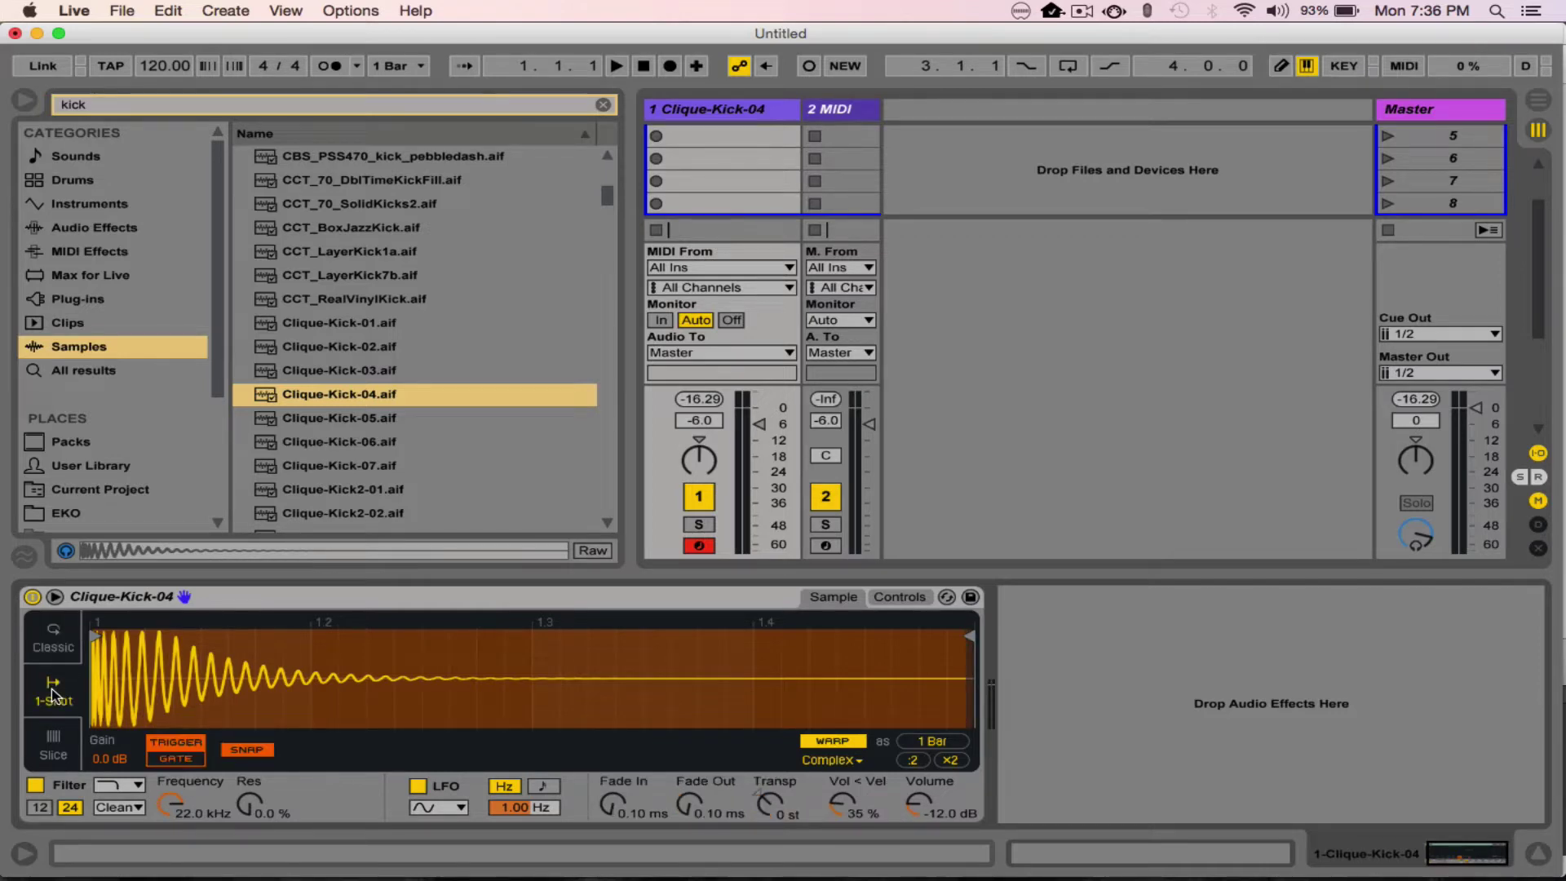
click(53, 742)
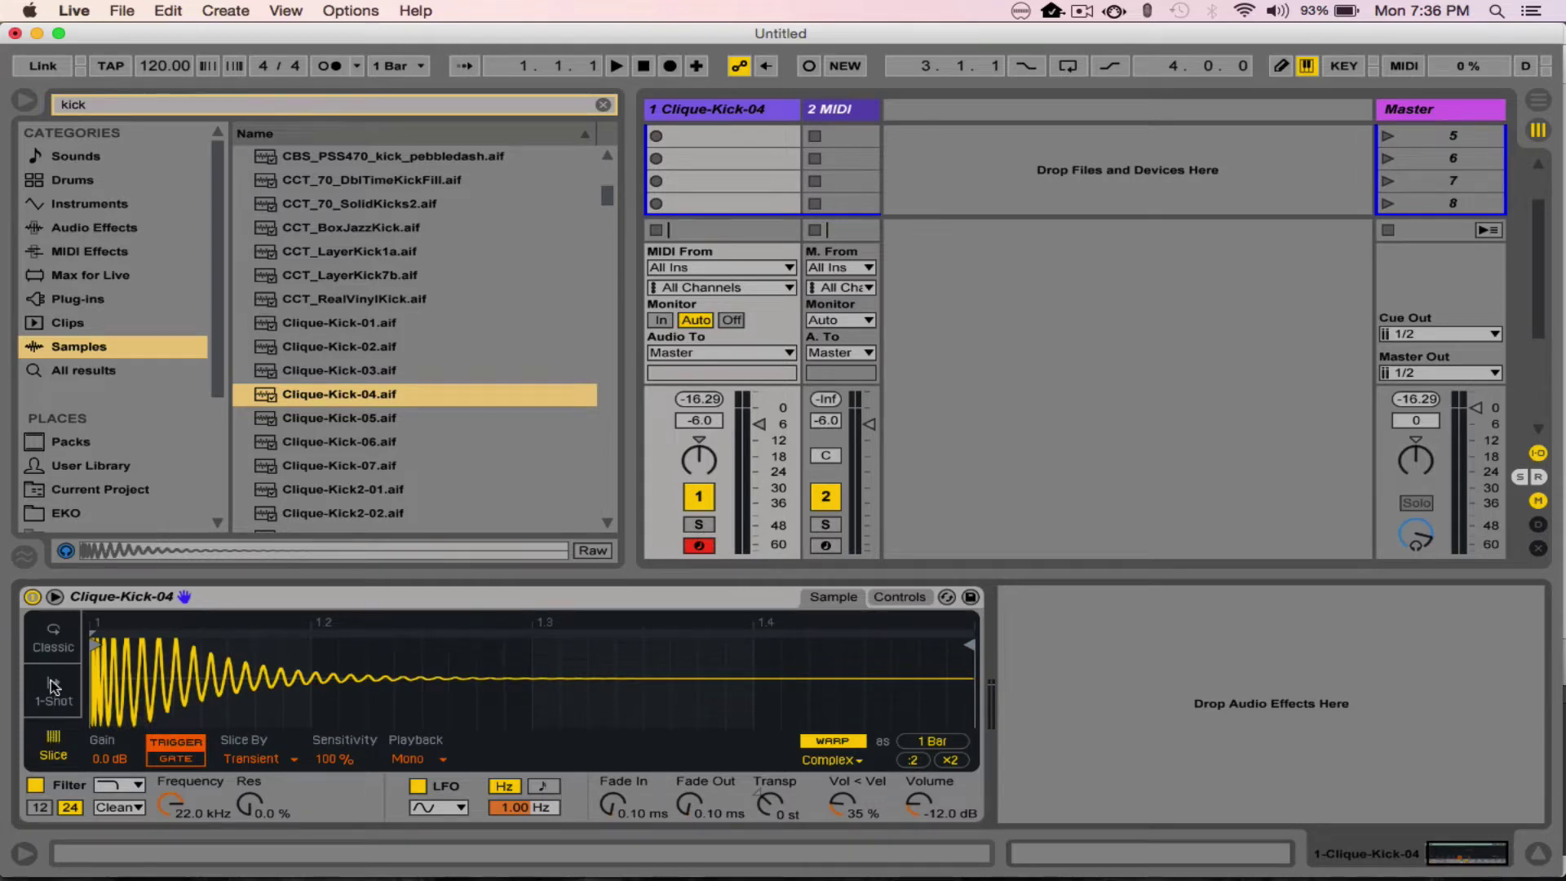
click(55, 650)
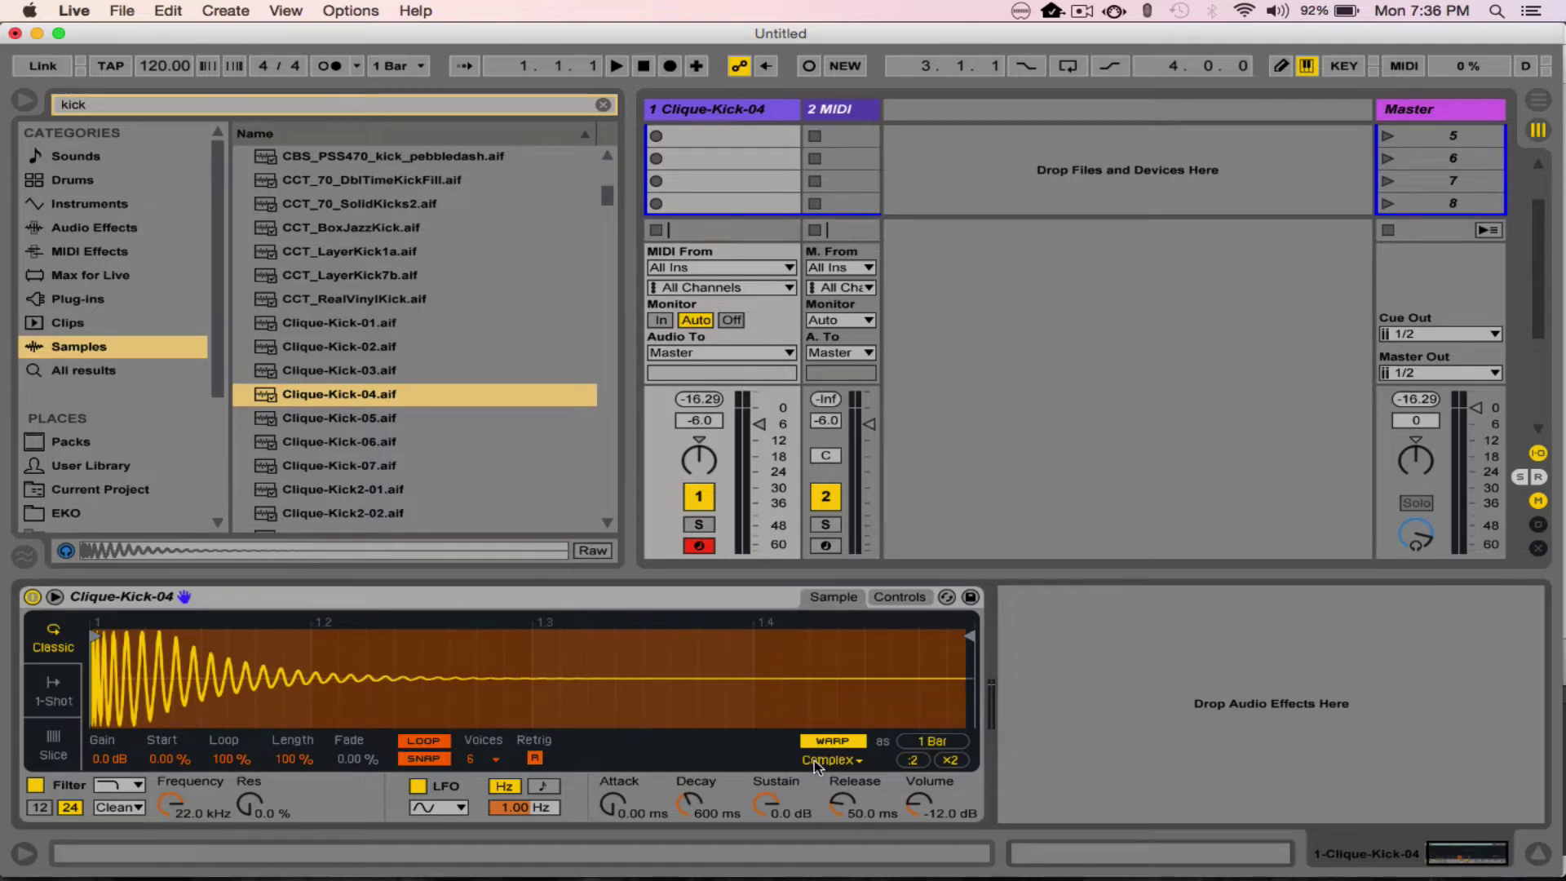
Toggle Simpler's warping off and on, and review the available warp modes while keeping Complex
click(832, 741)
click(832, 742)
click(832, 742)
click(832, 741)
click(840, 760)
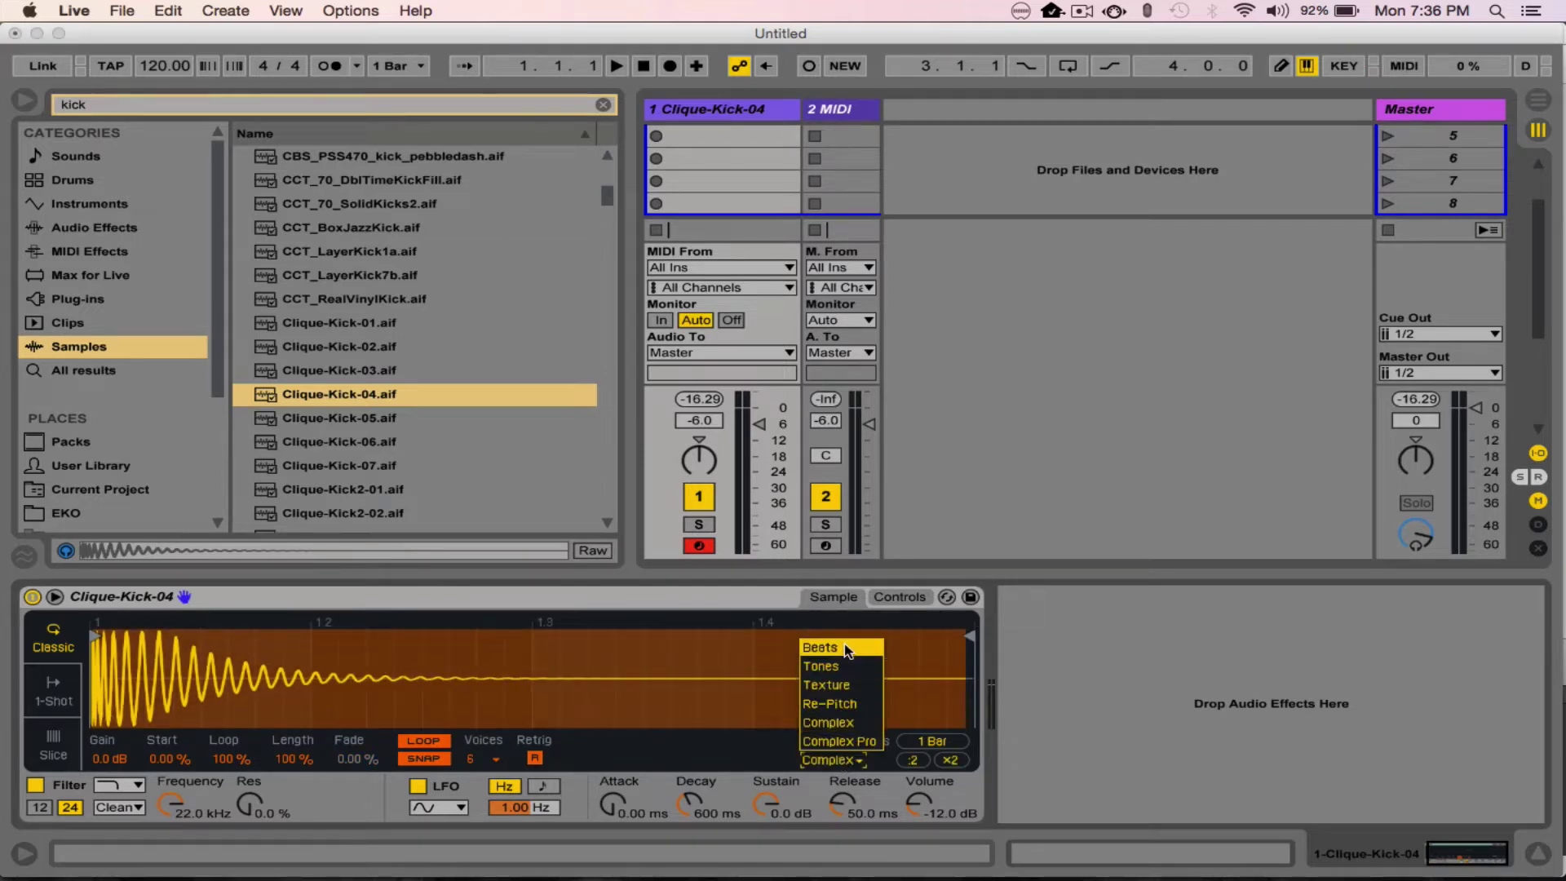
click(852, 767)
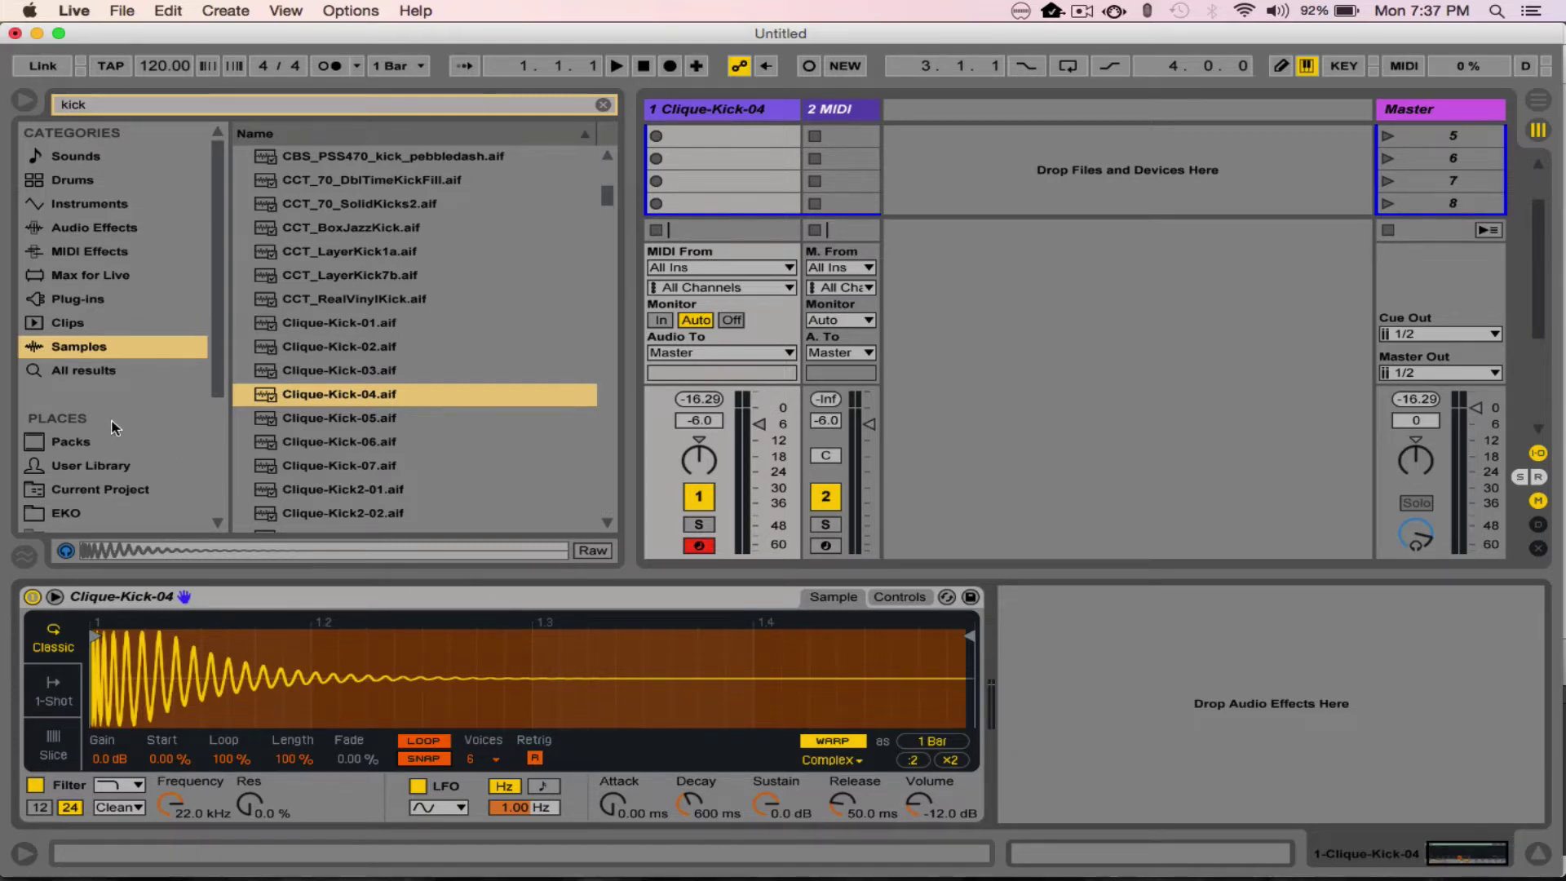
Clear the sample search and replace the kick in Simpler with tanyagardner-heartbeat-96.5bpm.wav from the Sample Library folder
scroll(138, 418, down, 3)
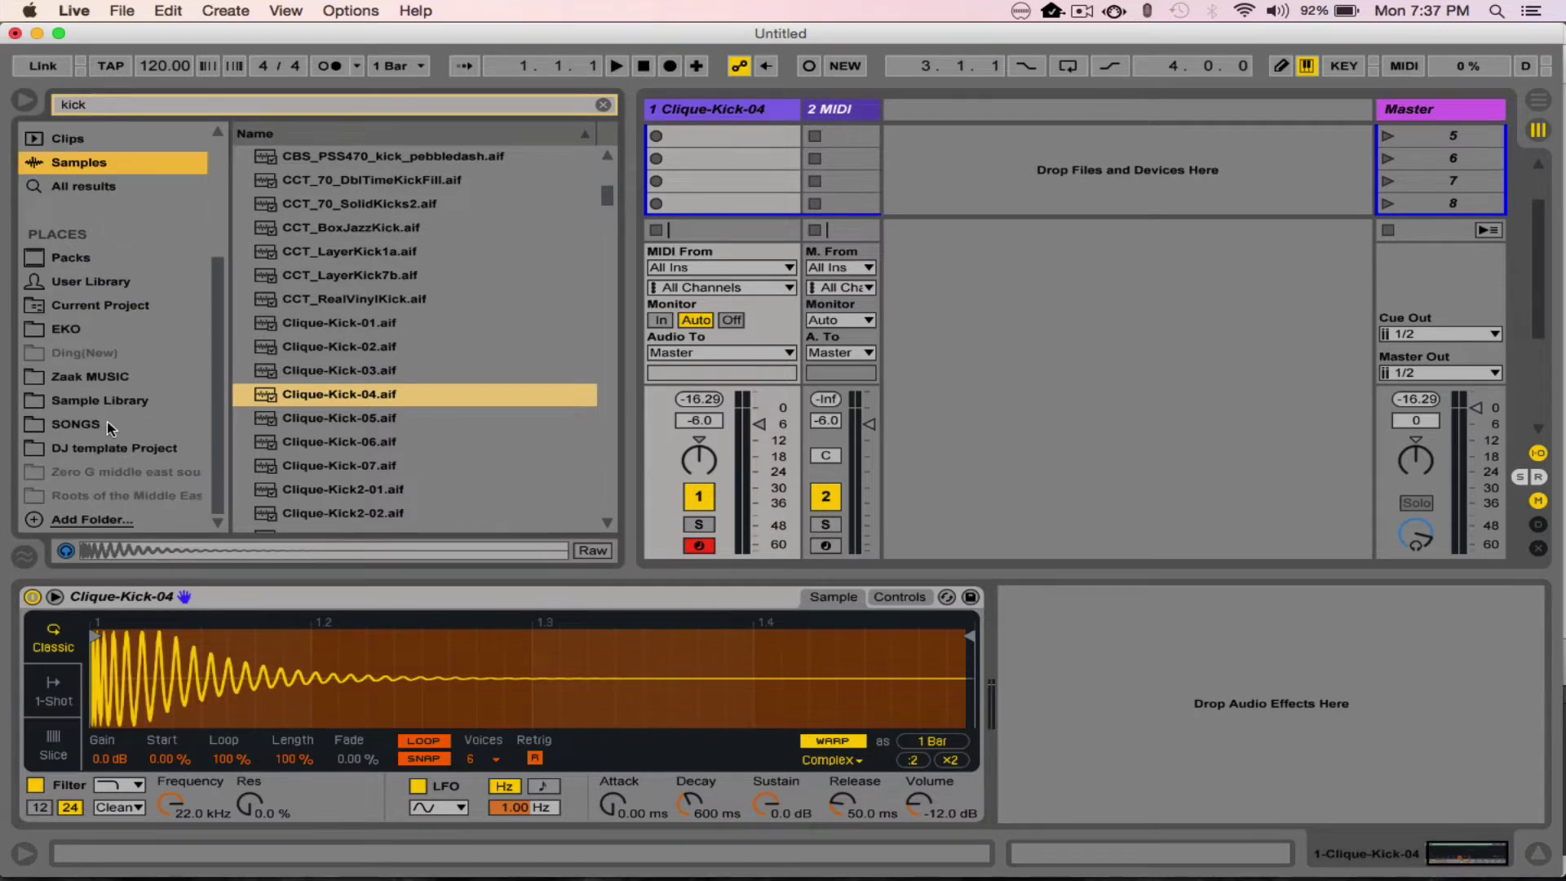
click(113, 400)
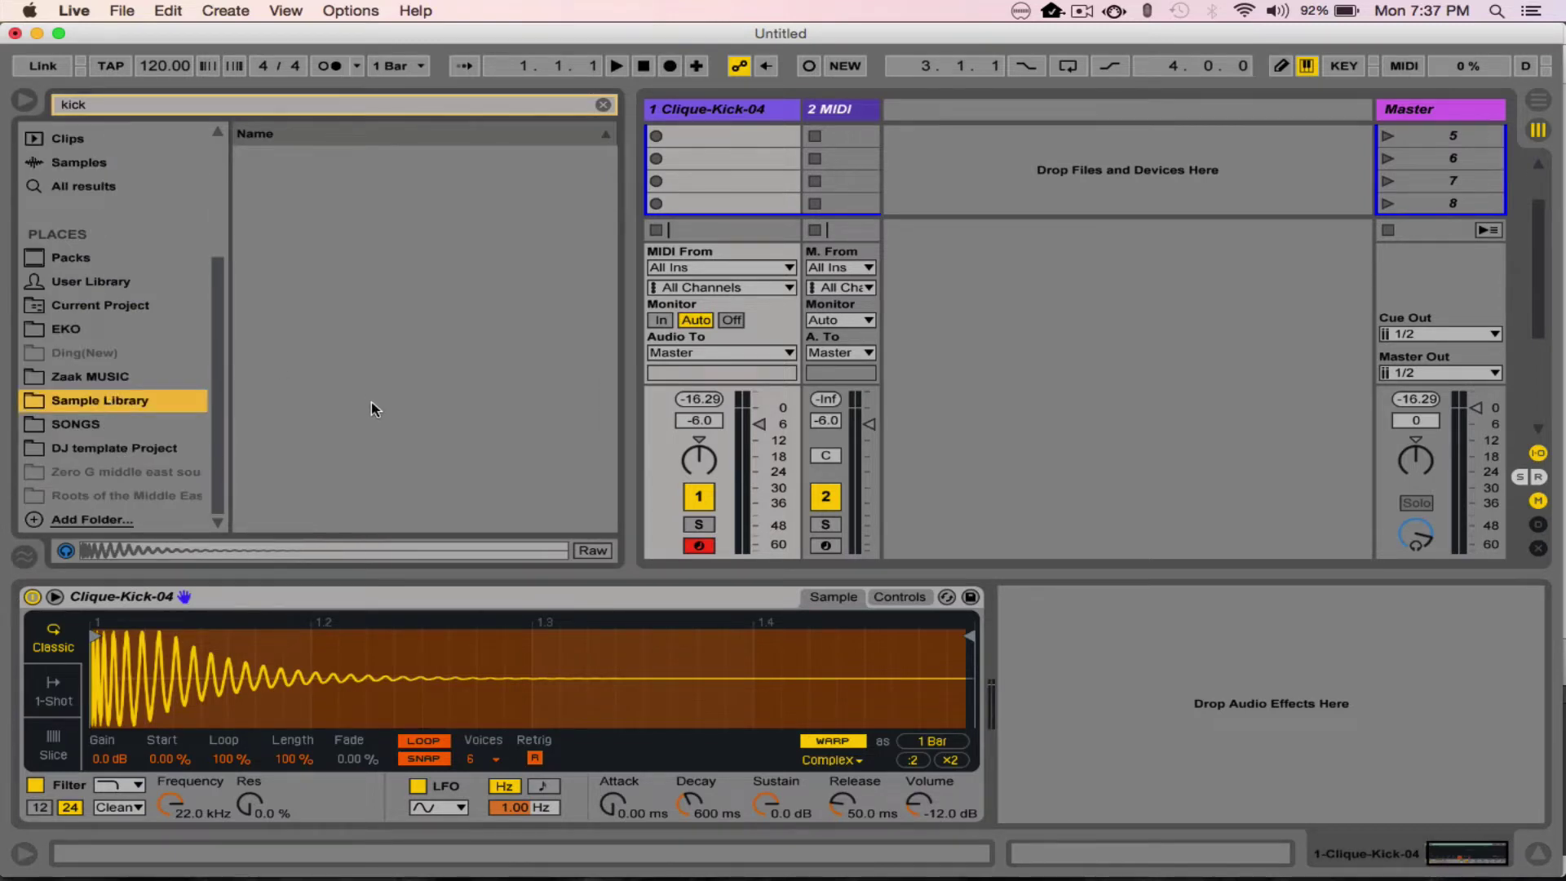
click(603, 104)
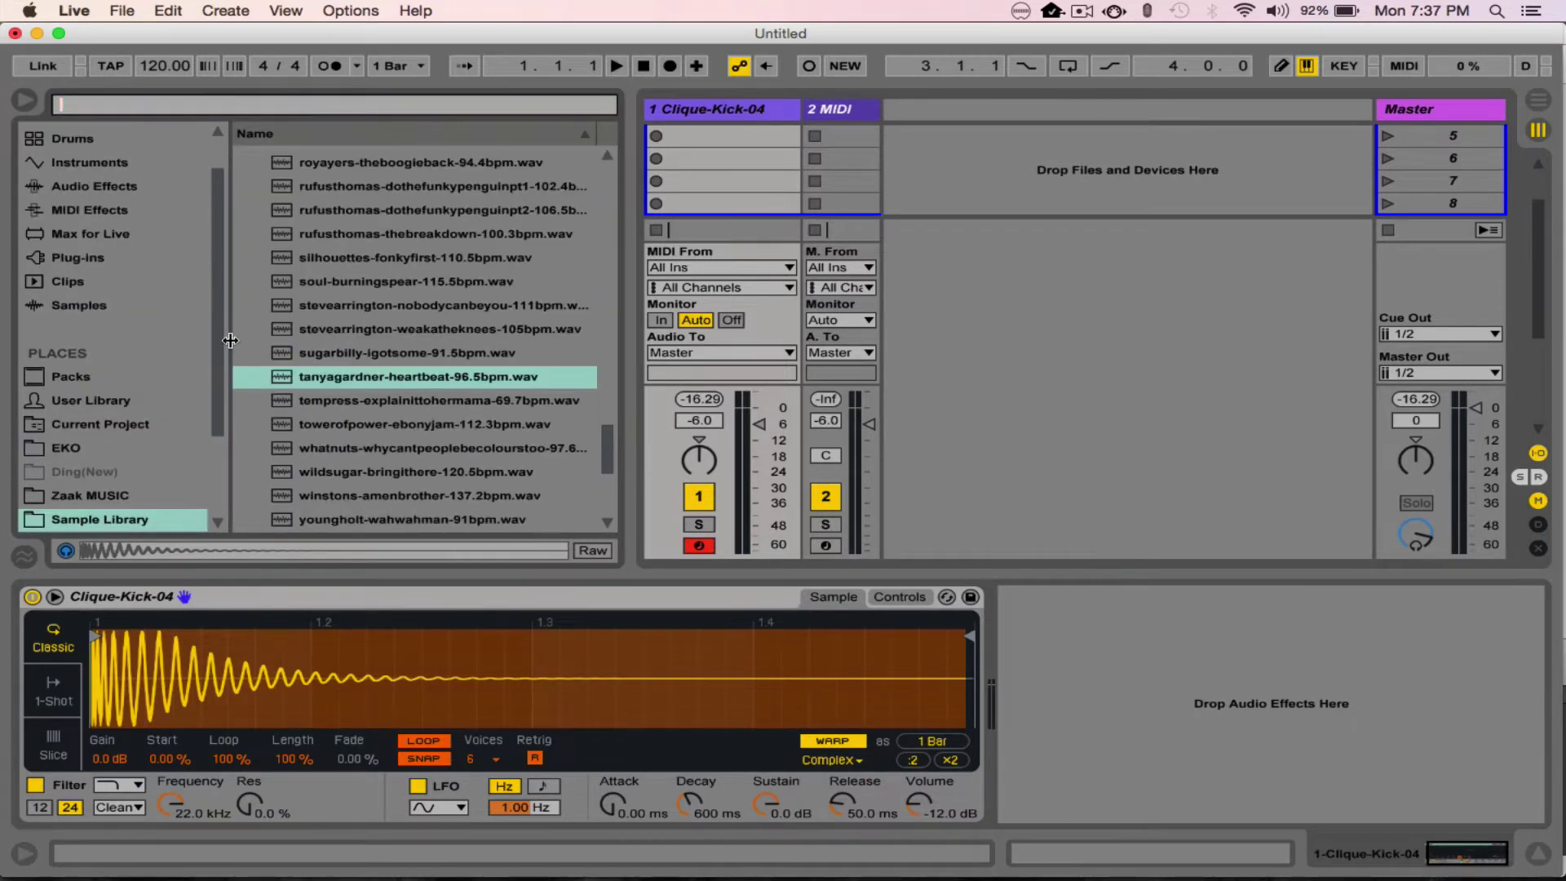
click(399, 382)
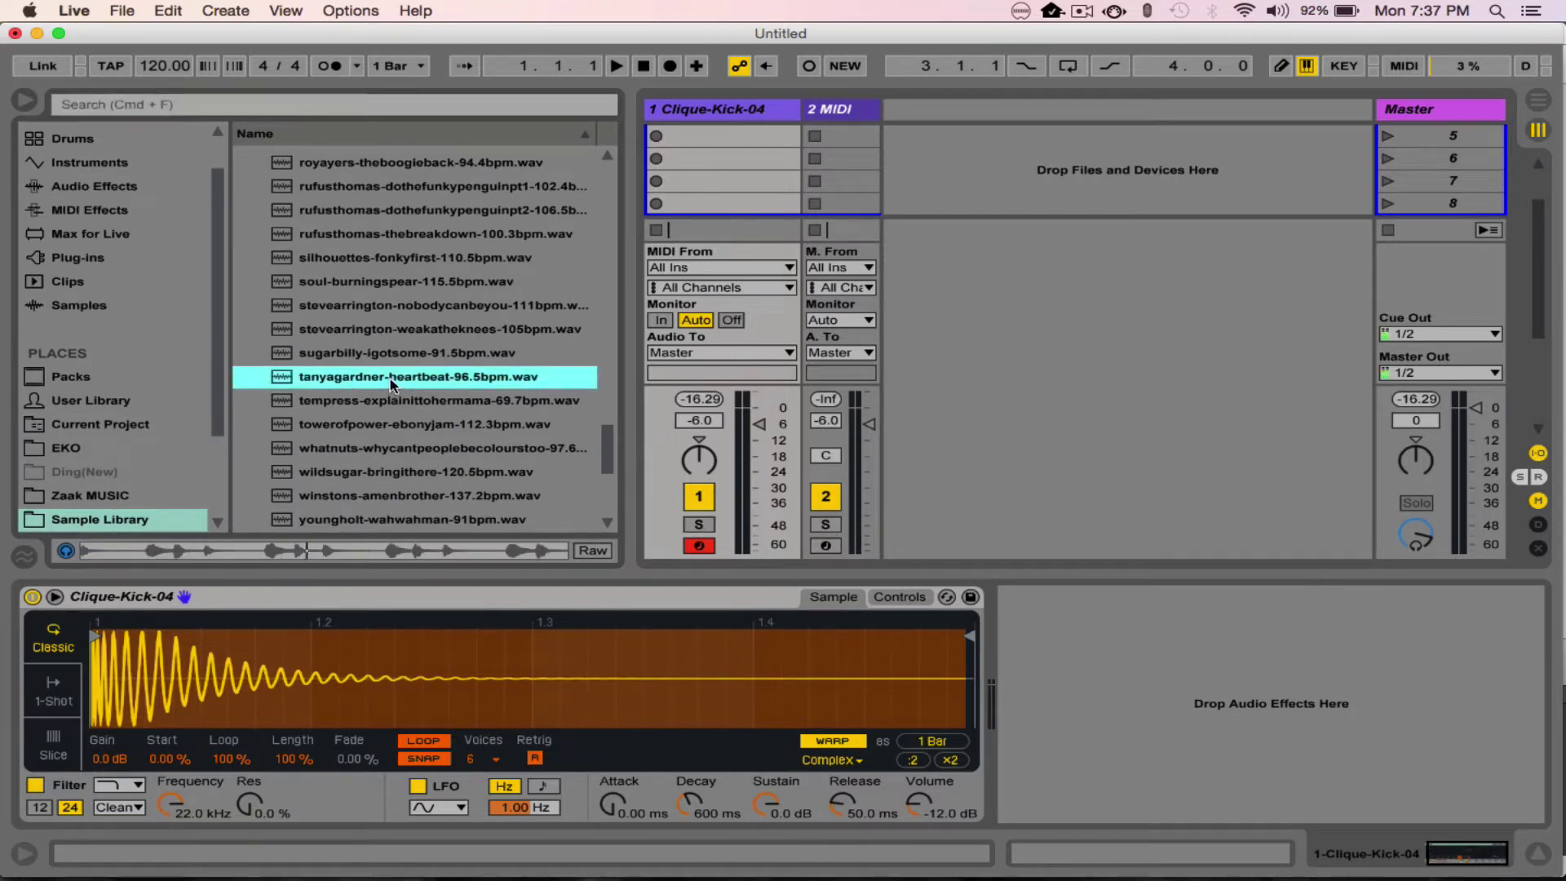
drag(392, 383, 392, 658)
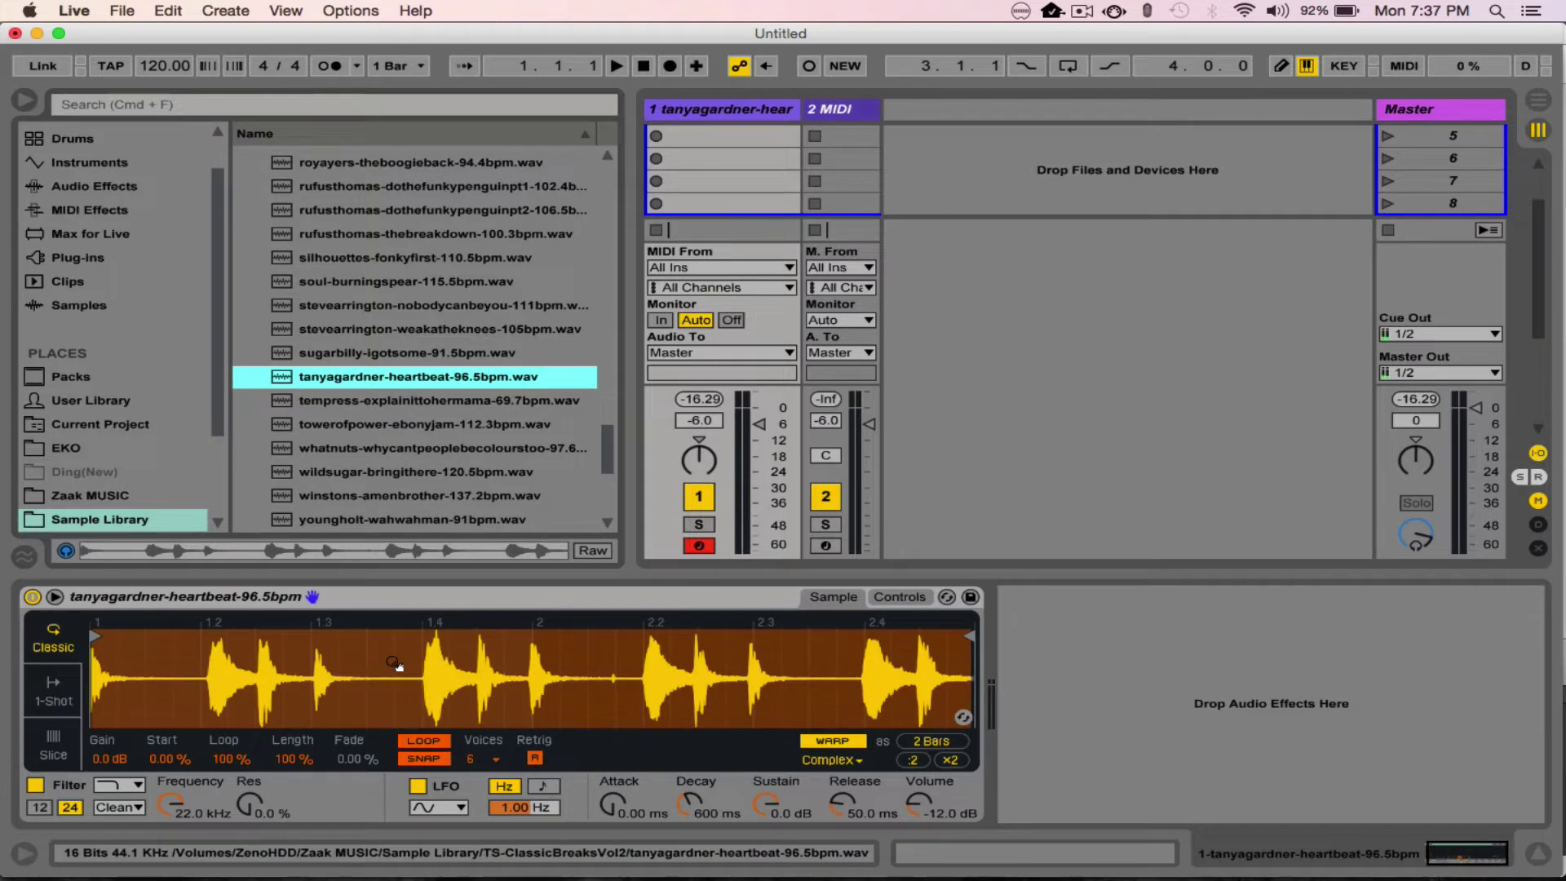
Audition the drum loop in Simpler against the metronome, with the preview volume set to -9.2 dB
click(326, 66)
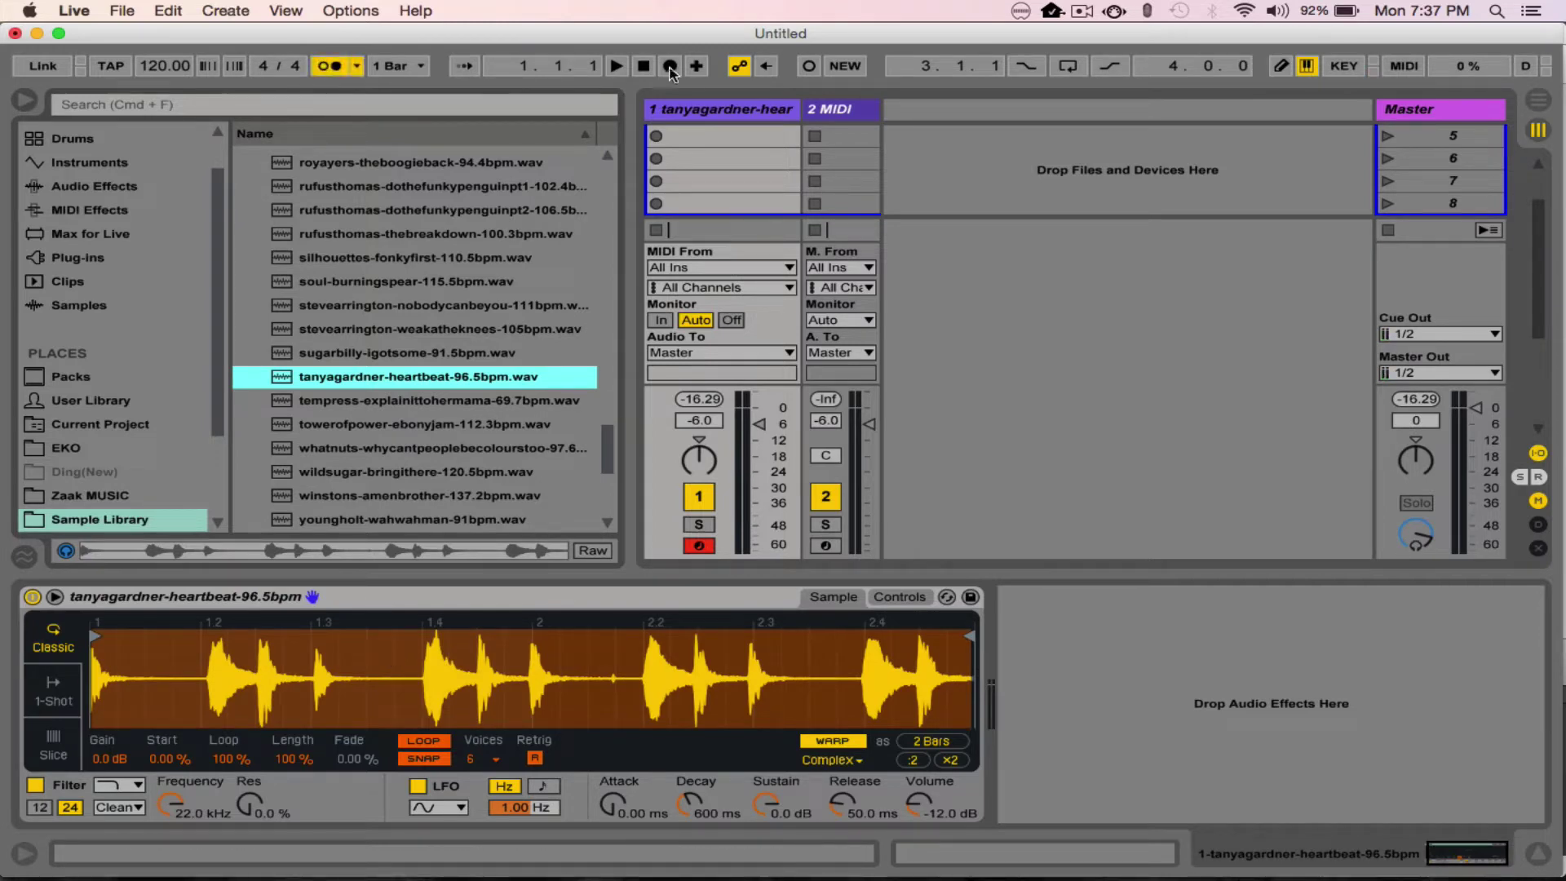
click(617, 66)
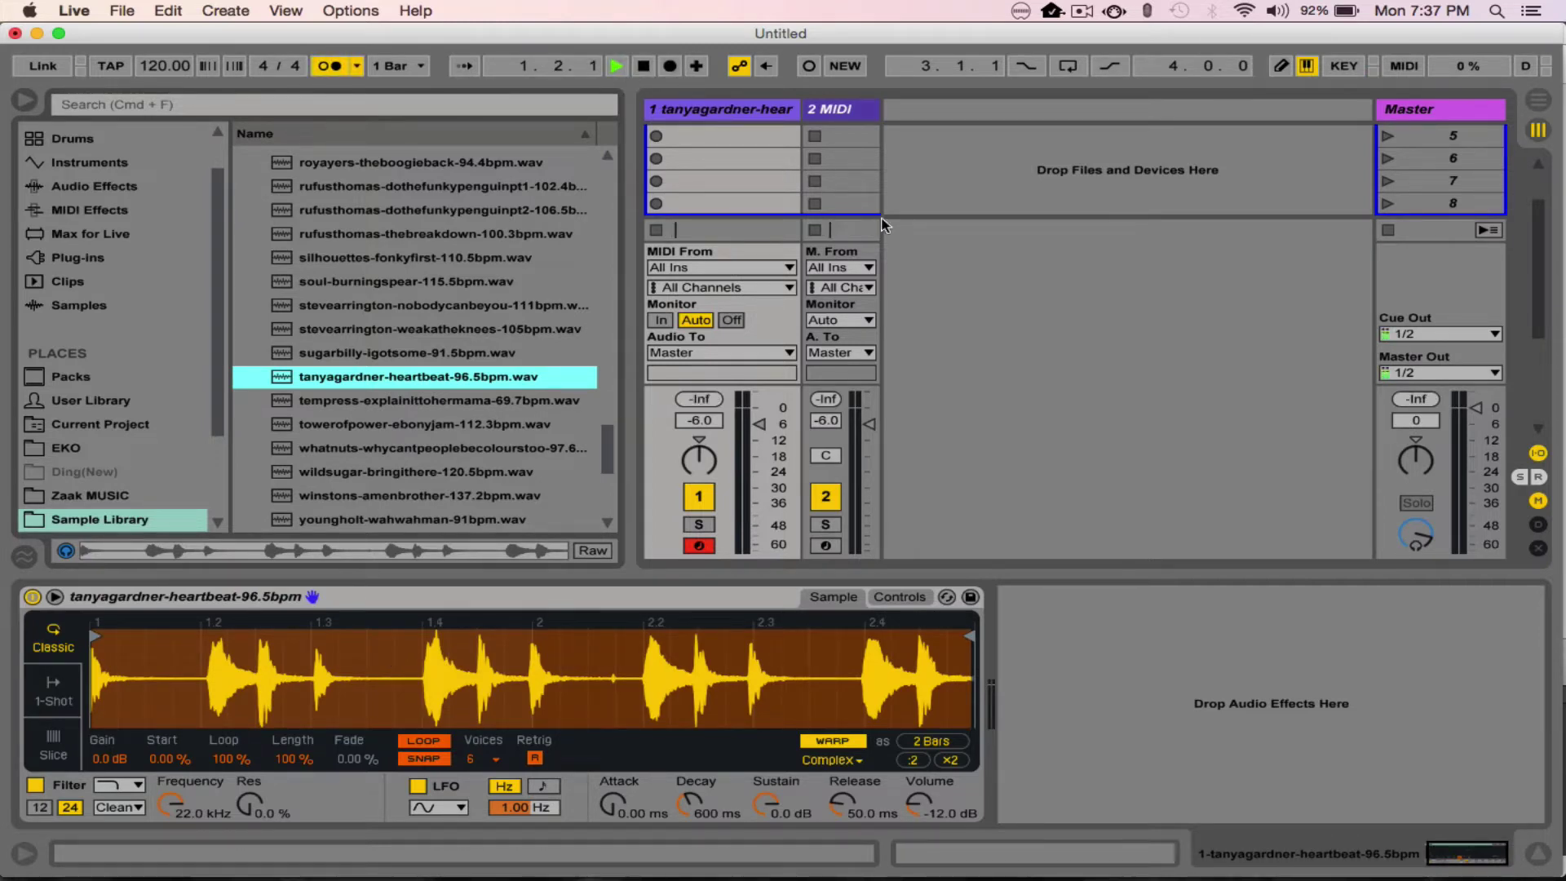
drag(1417, 532, 1419, 534)
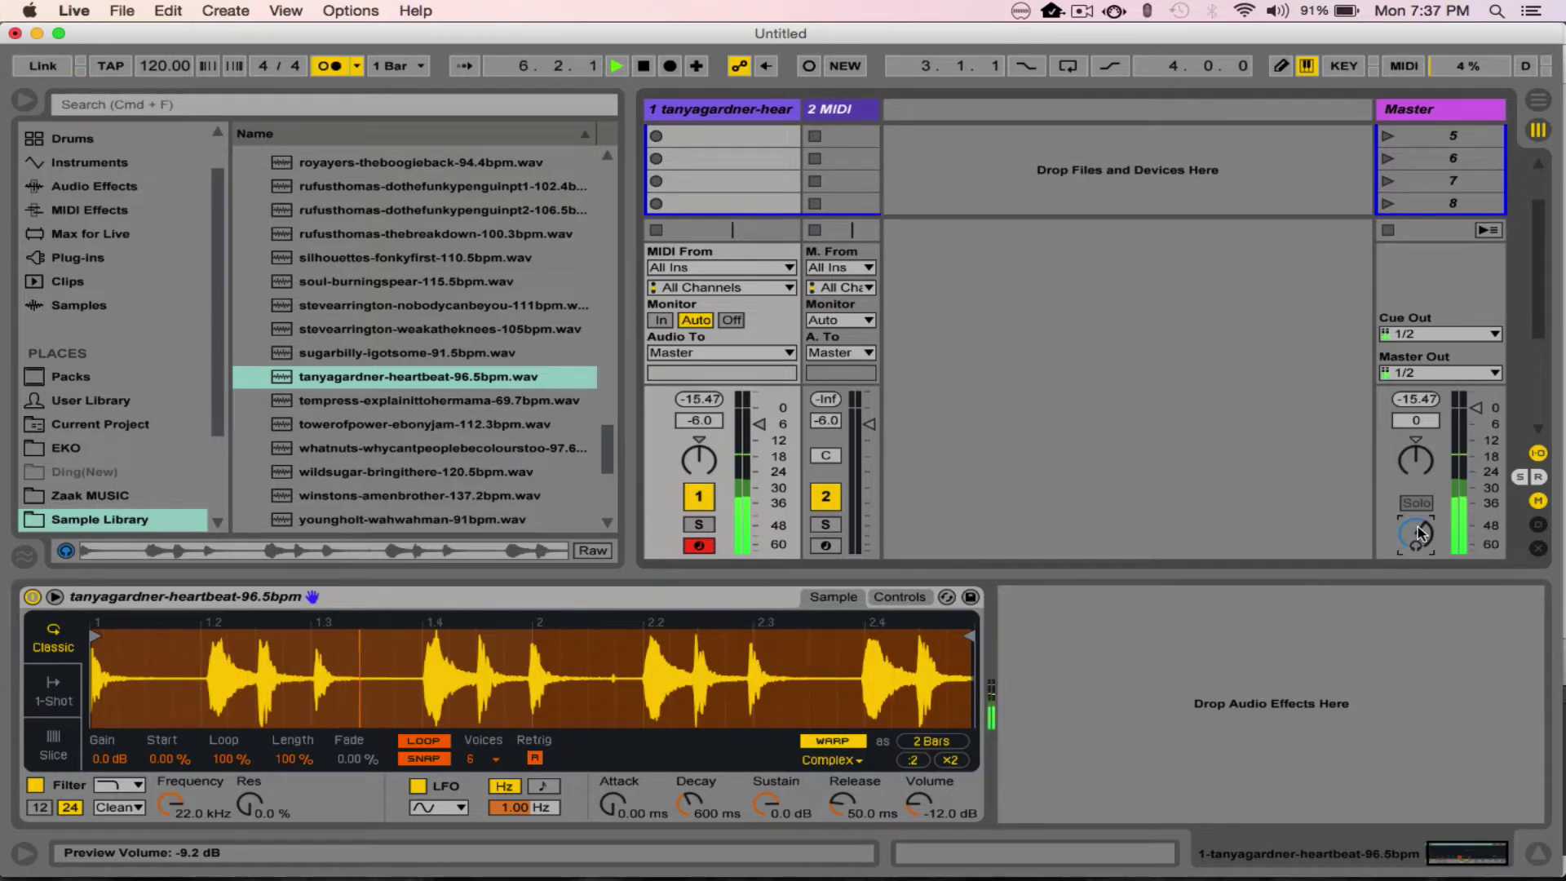
key(space)
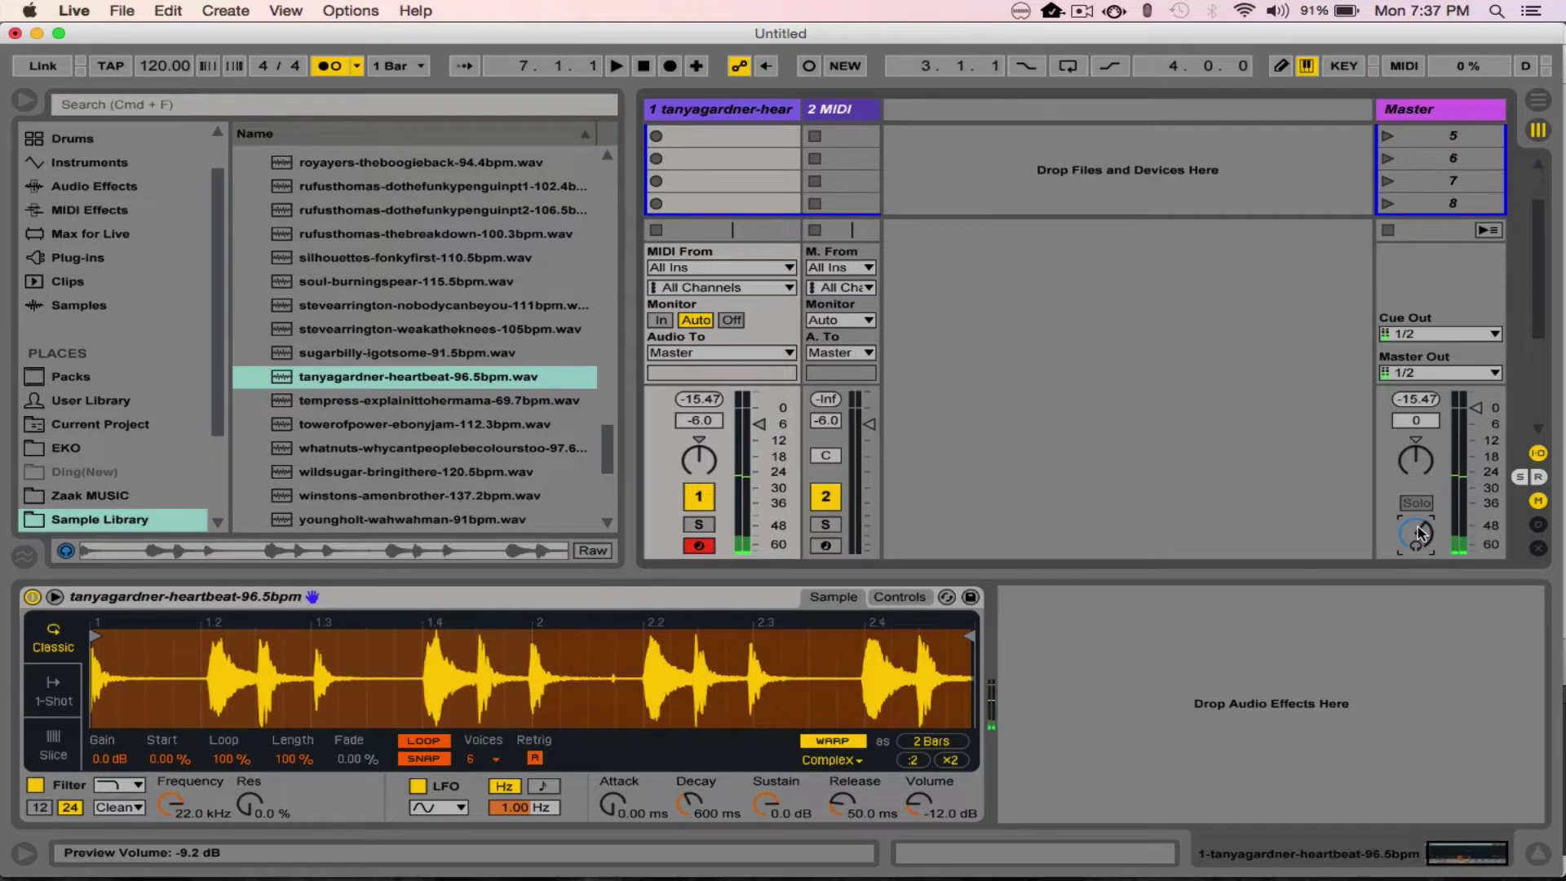
click(333, 63)
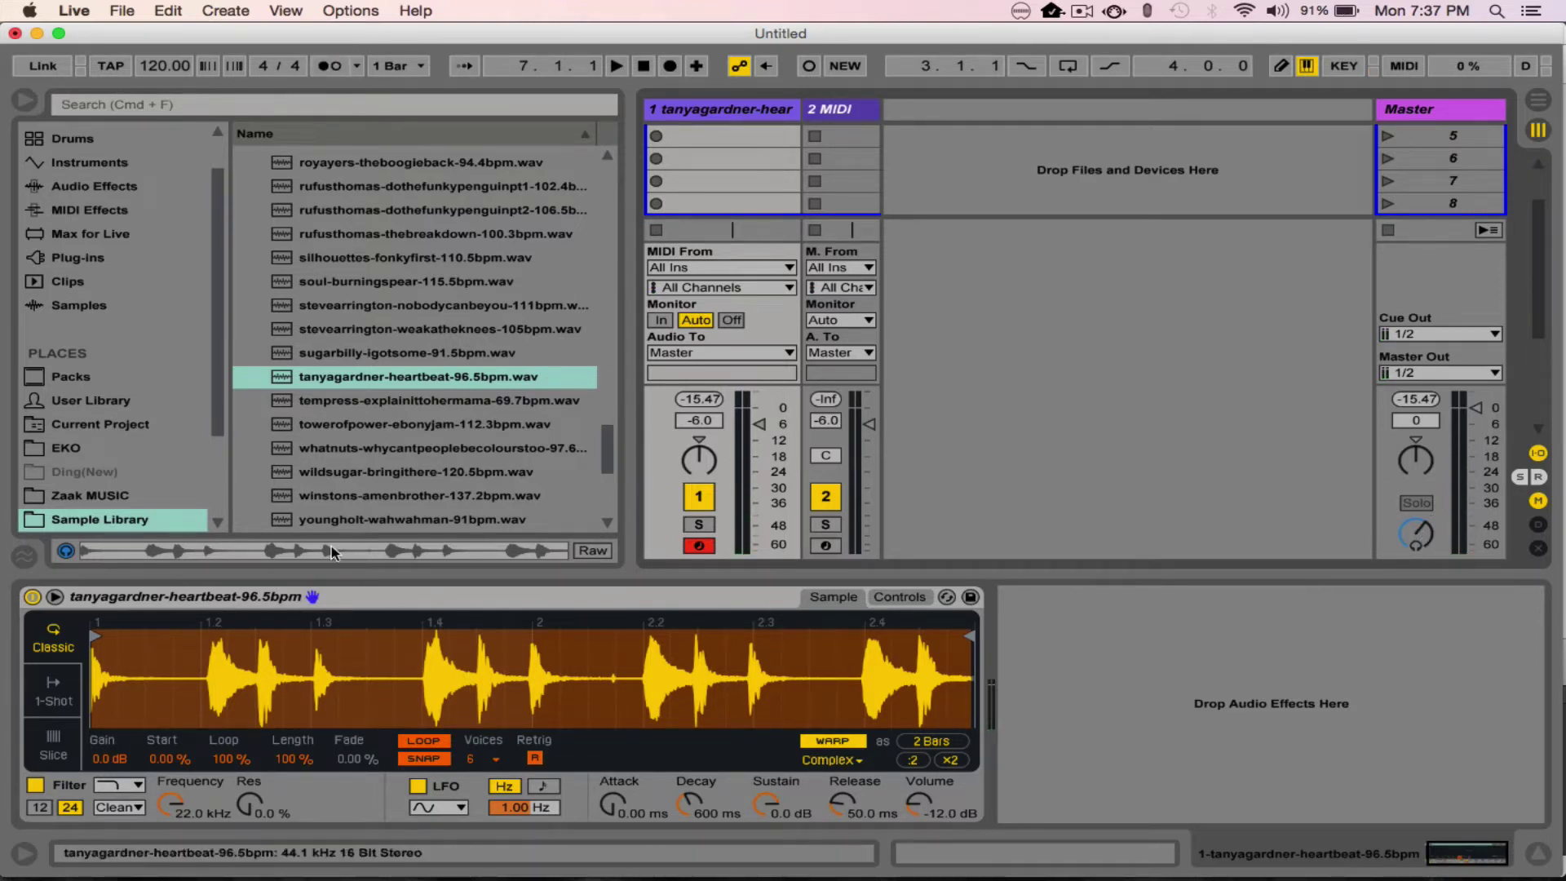
click(106, 681)
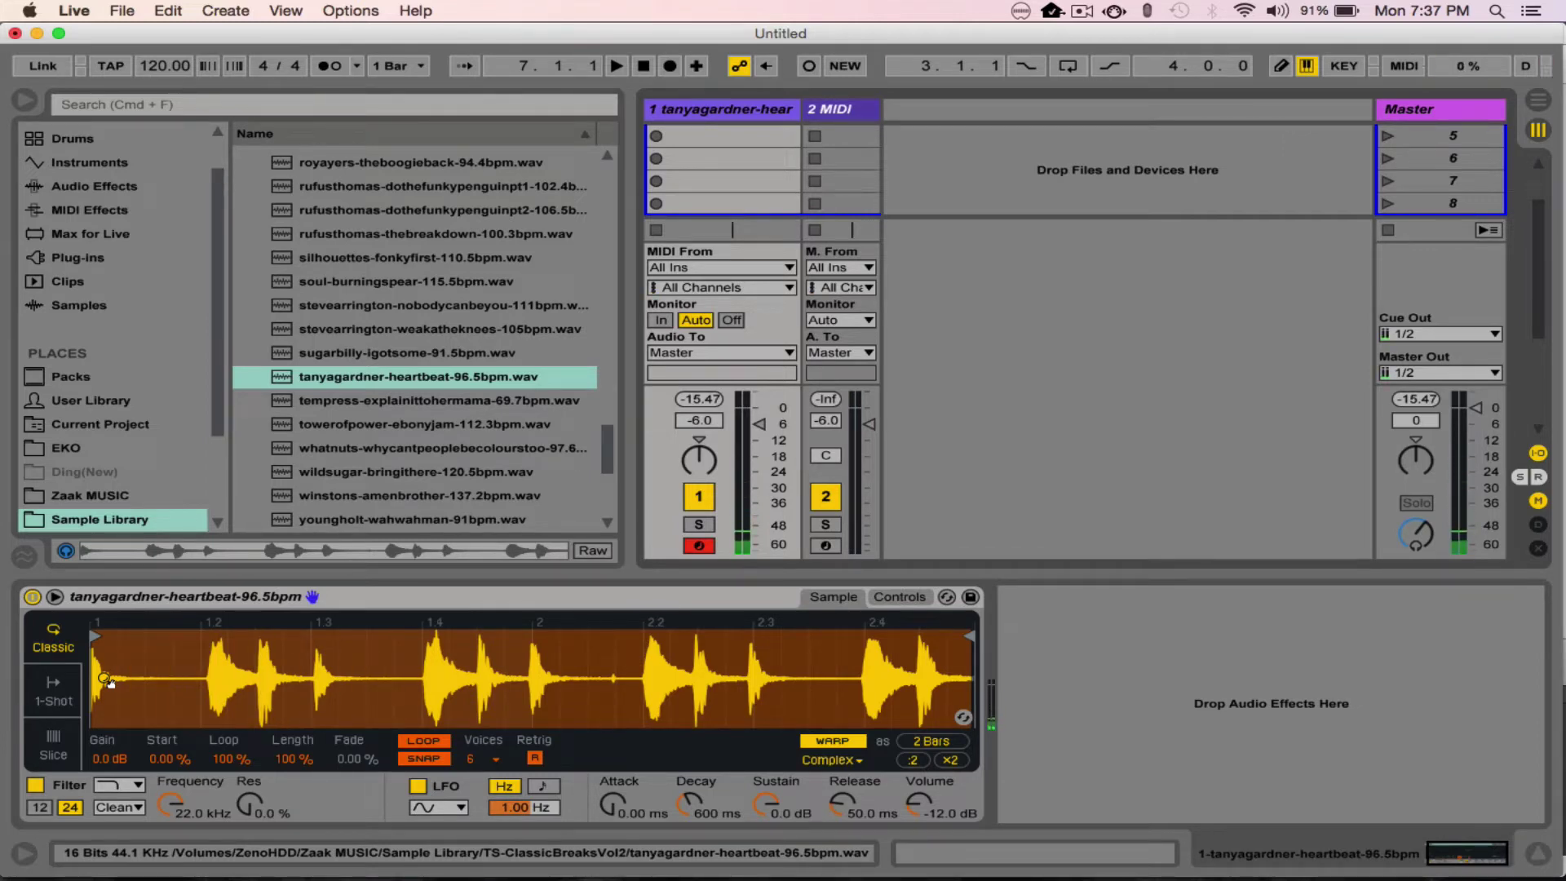
Switch Simpler to 1-Shot mode, audition the drum loop and set Fade In to 0.00 ms
click(57, 697)
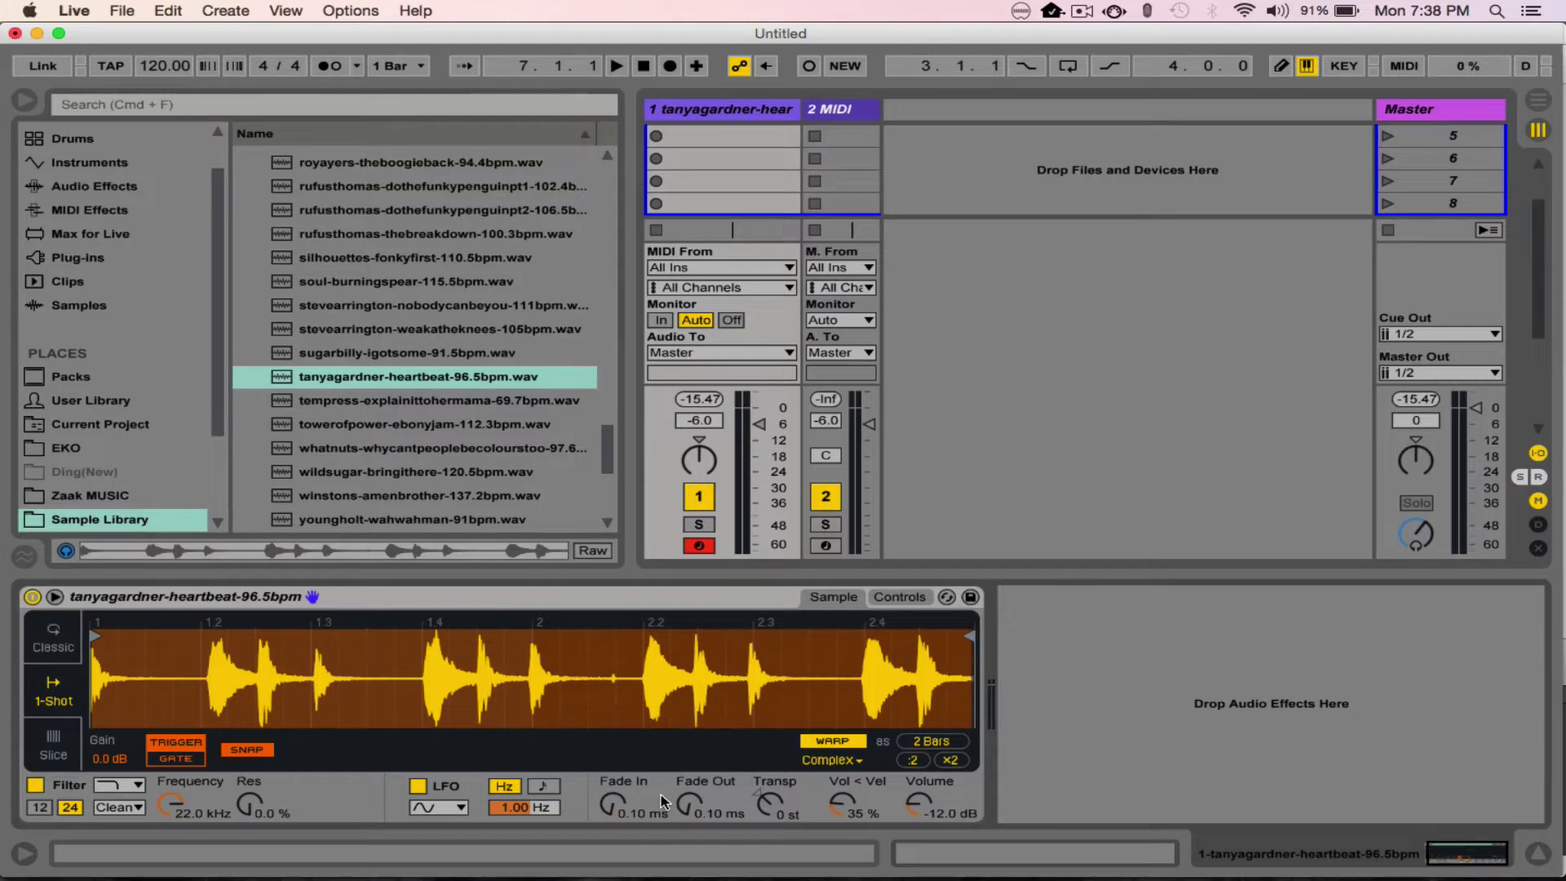
click(834, 740)
click(835, 742)
key(a)
drag(610, 816, 650, 810)
Compare the Classic and 1-Shot playback modes, including 1-Shot's Gate option, ending in 1-Shot
click(53, 638)
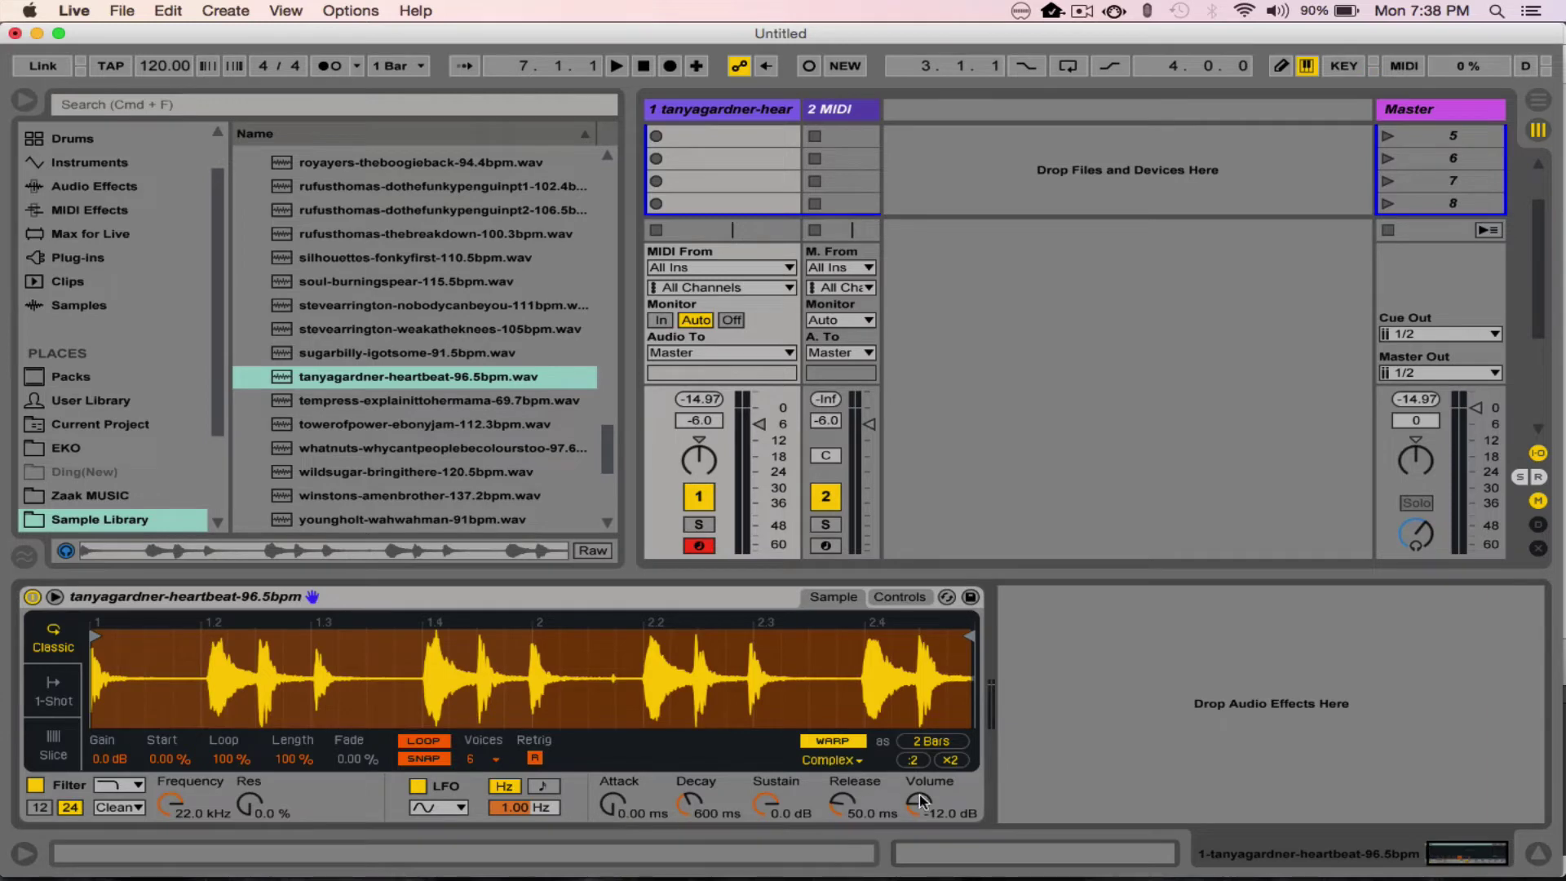
click(54, 697)
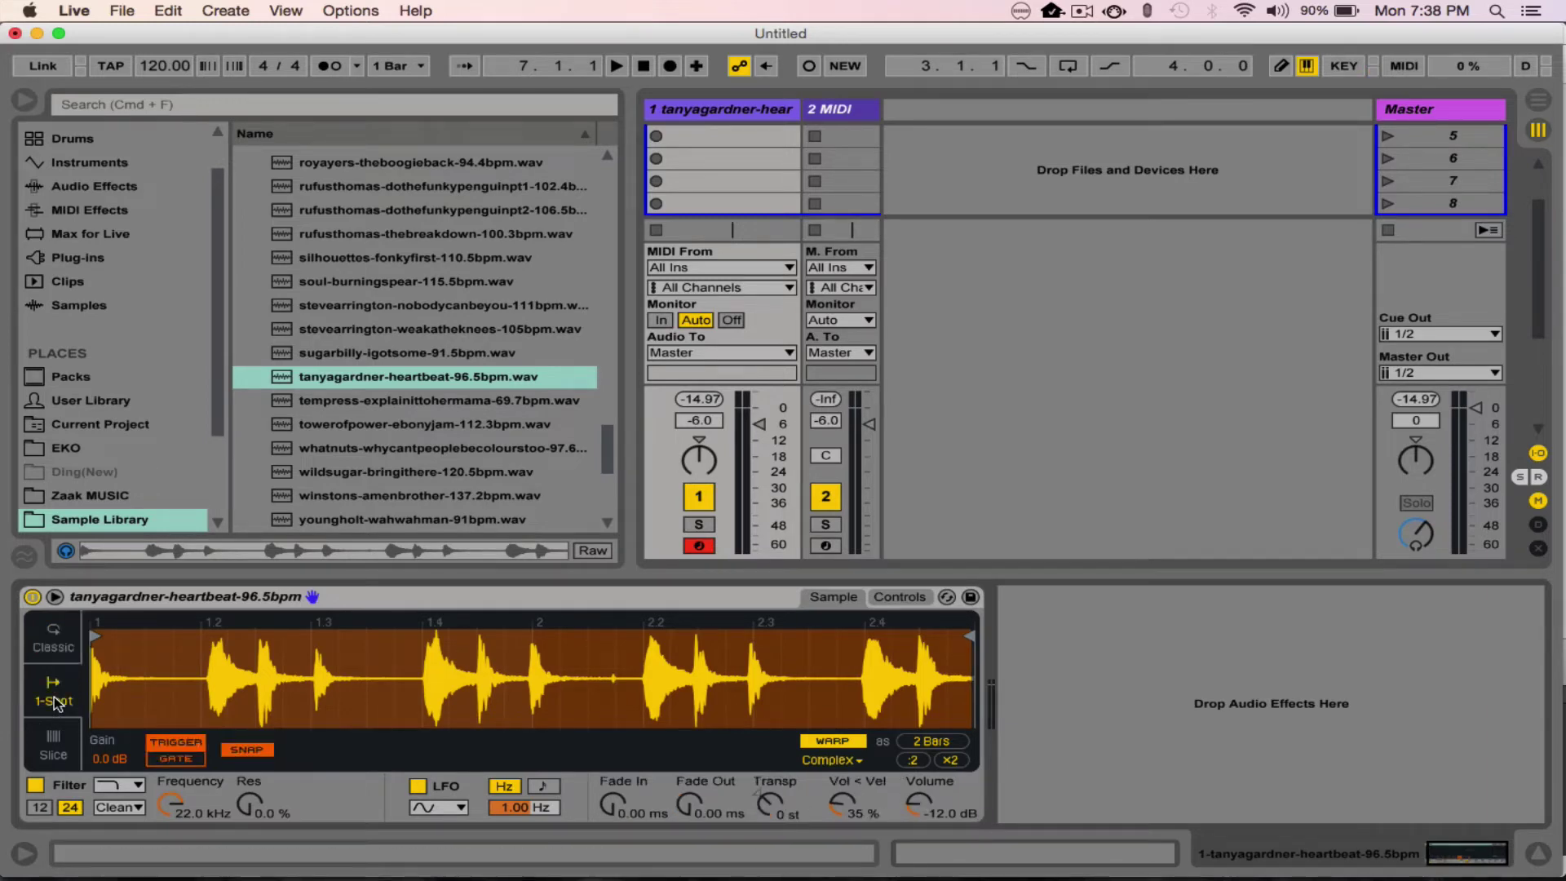
click(187, 761)
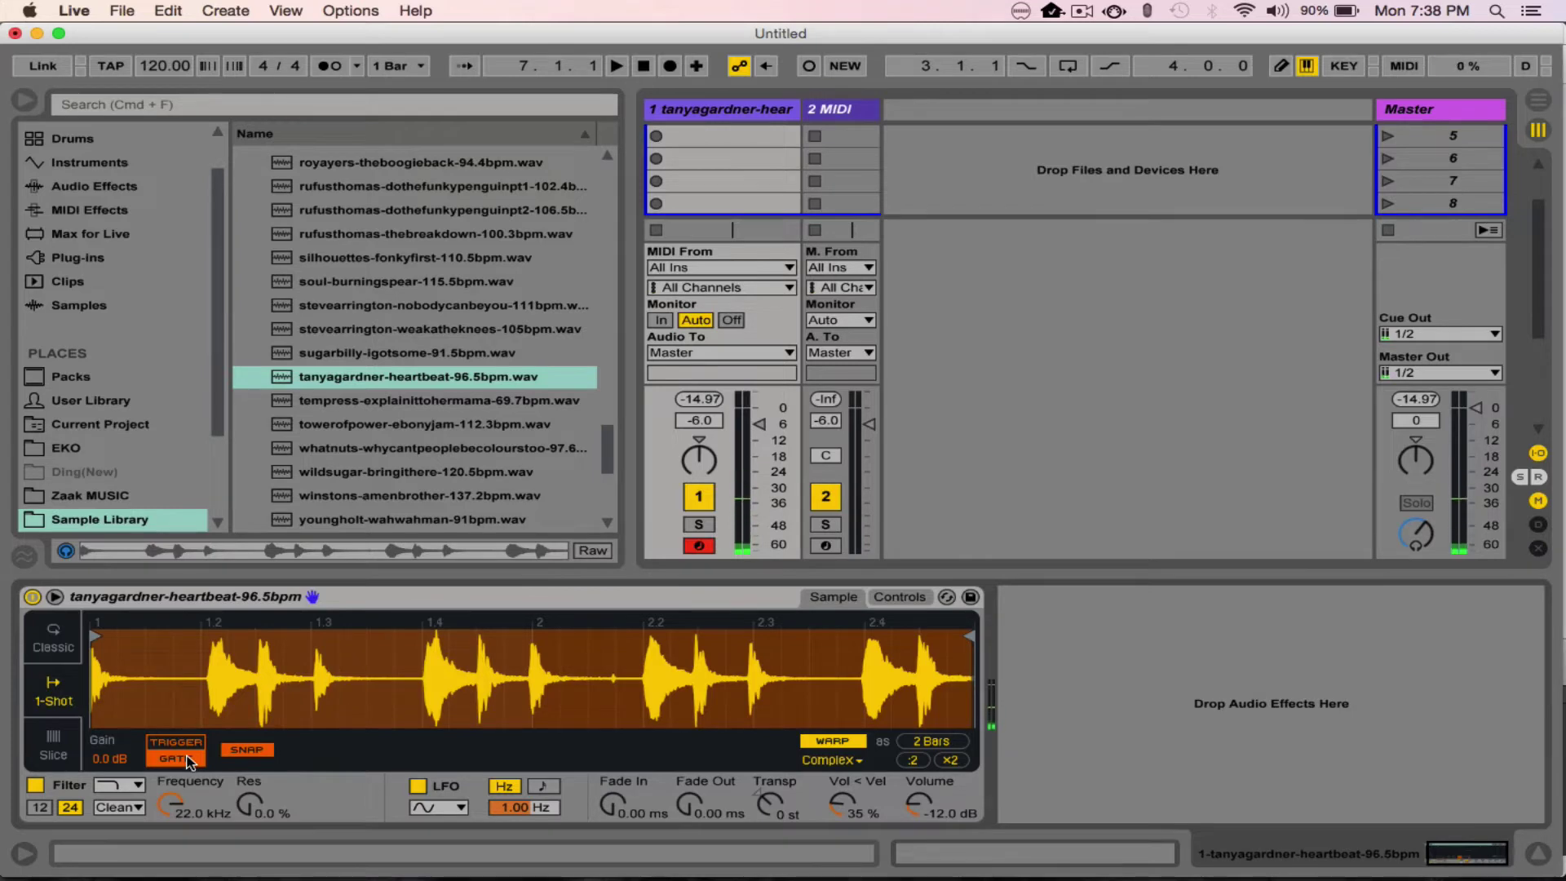
click(51, 647)
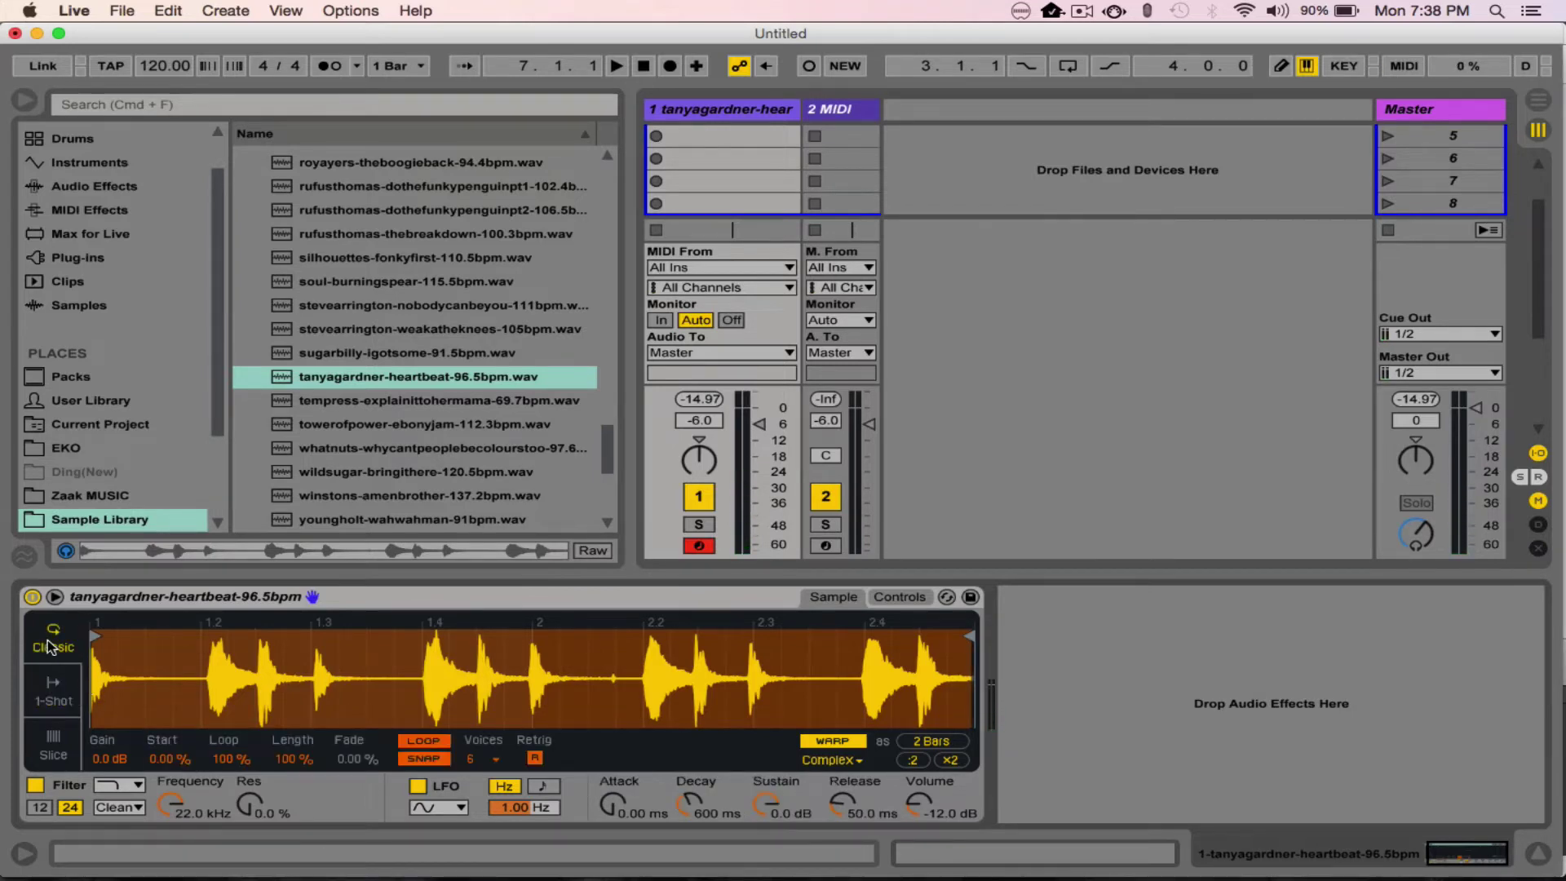
click(51, 694)
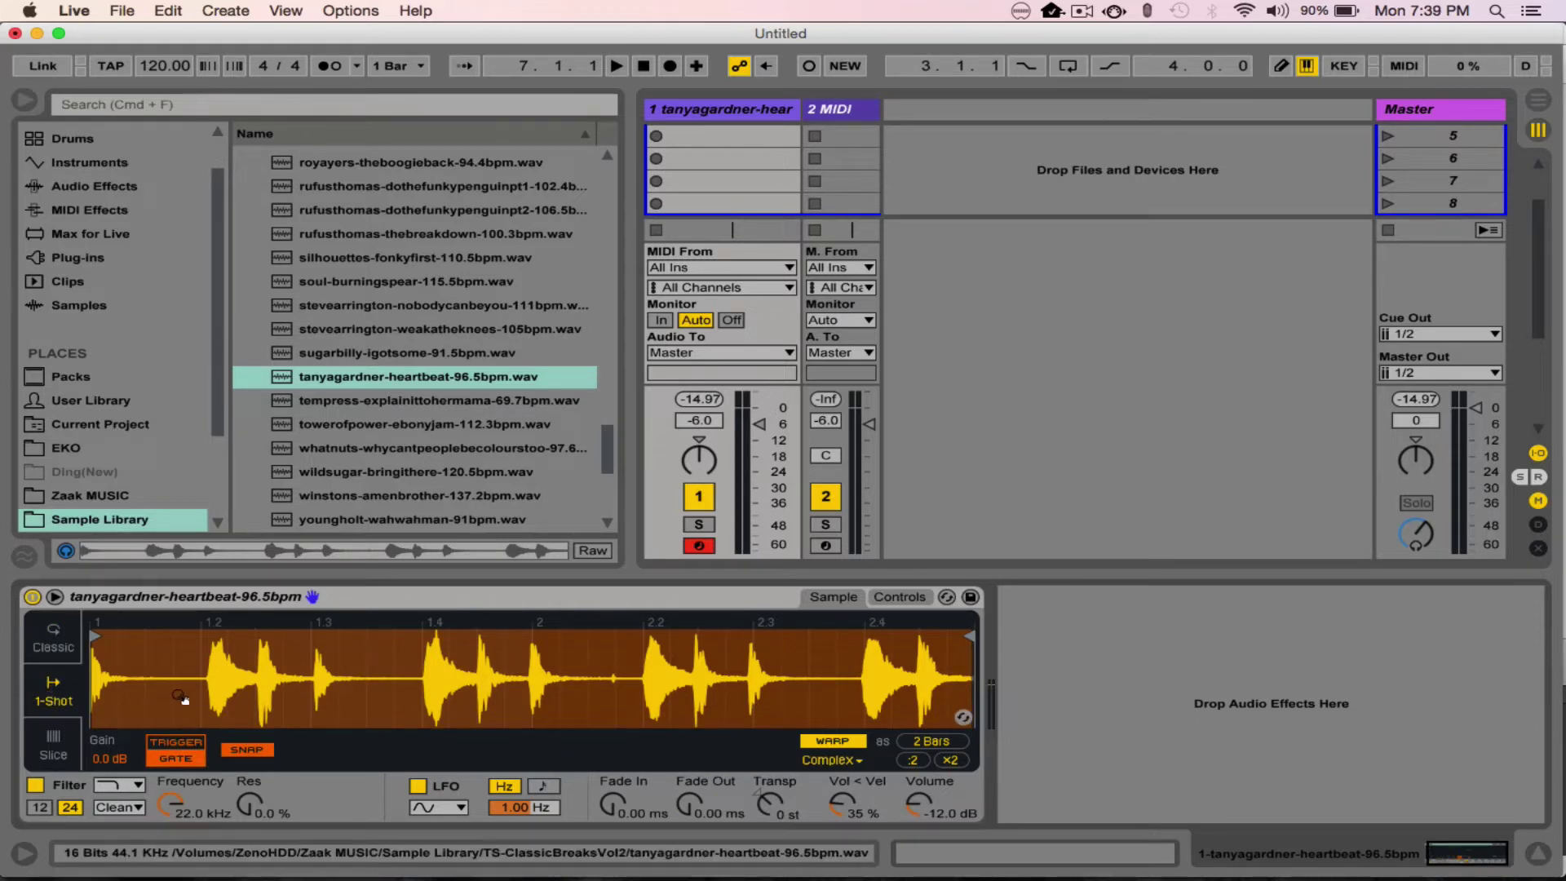
Switch Simpler to Slice mode with the loop sliced by Transient
click(65, 741)
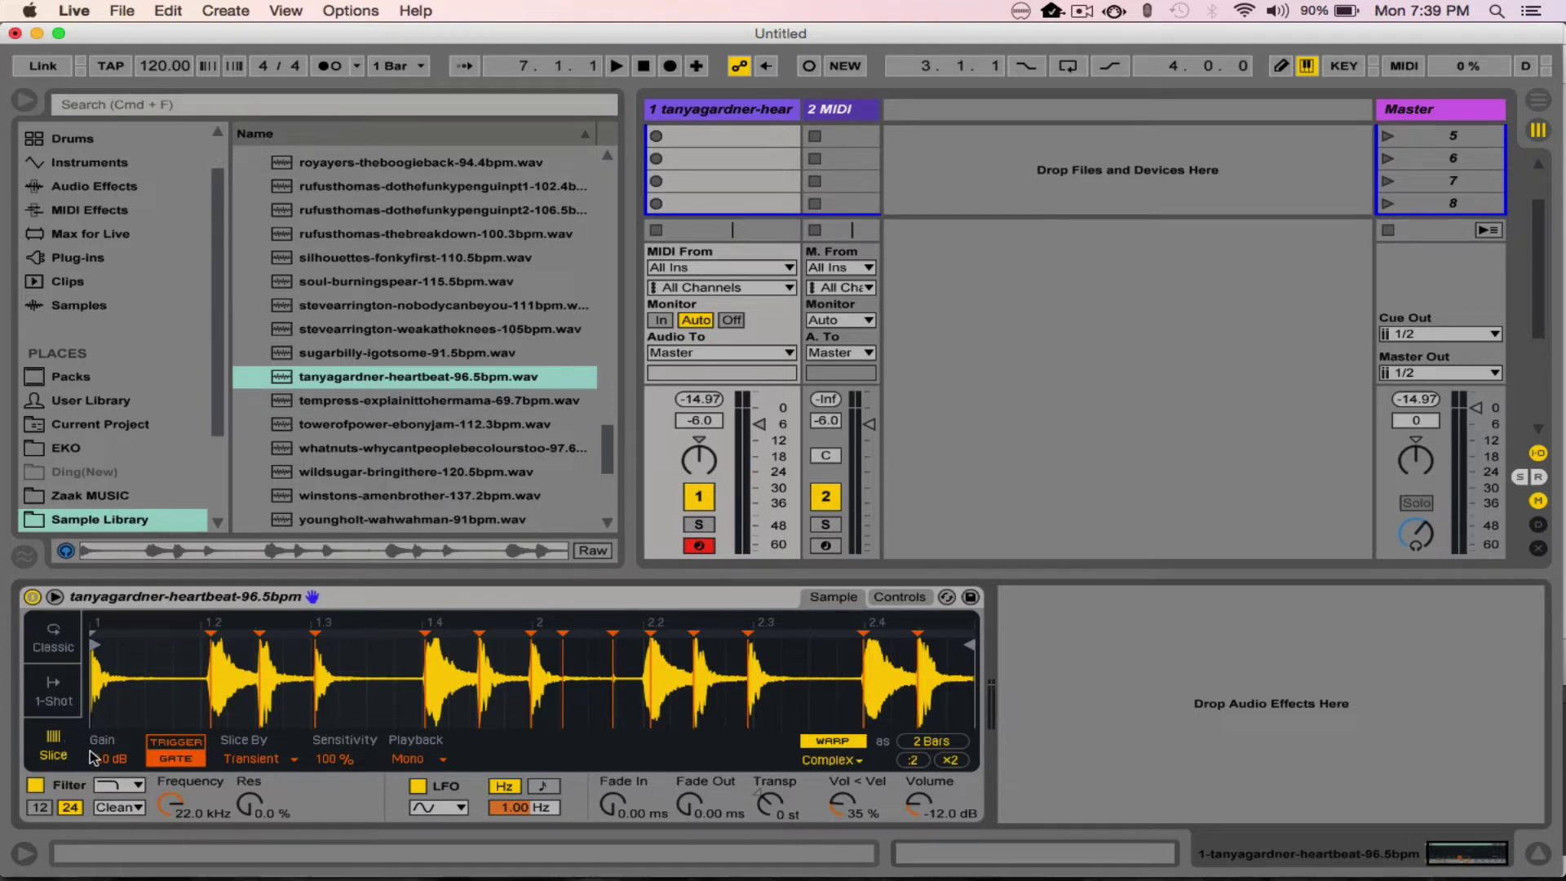
click(169, 747)
click(169, 747)
click(251, 761)
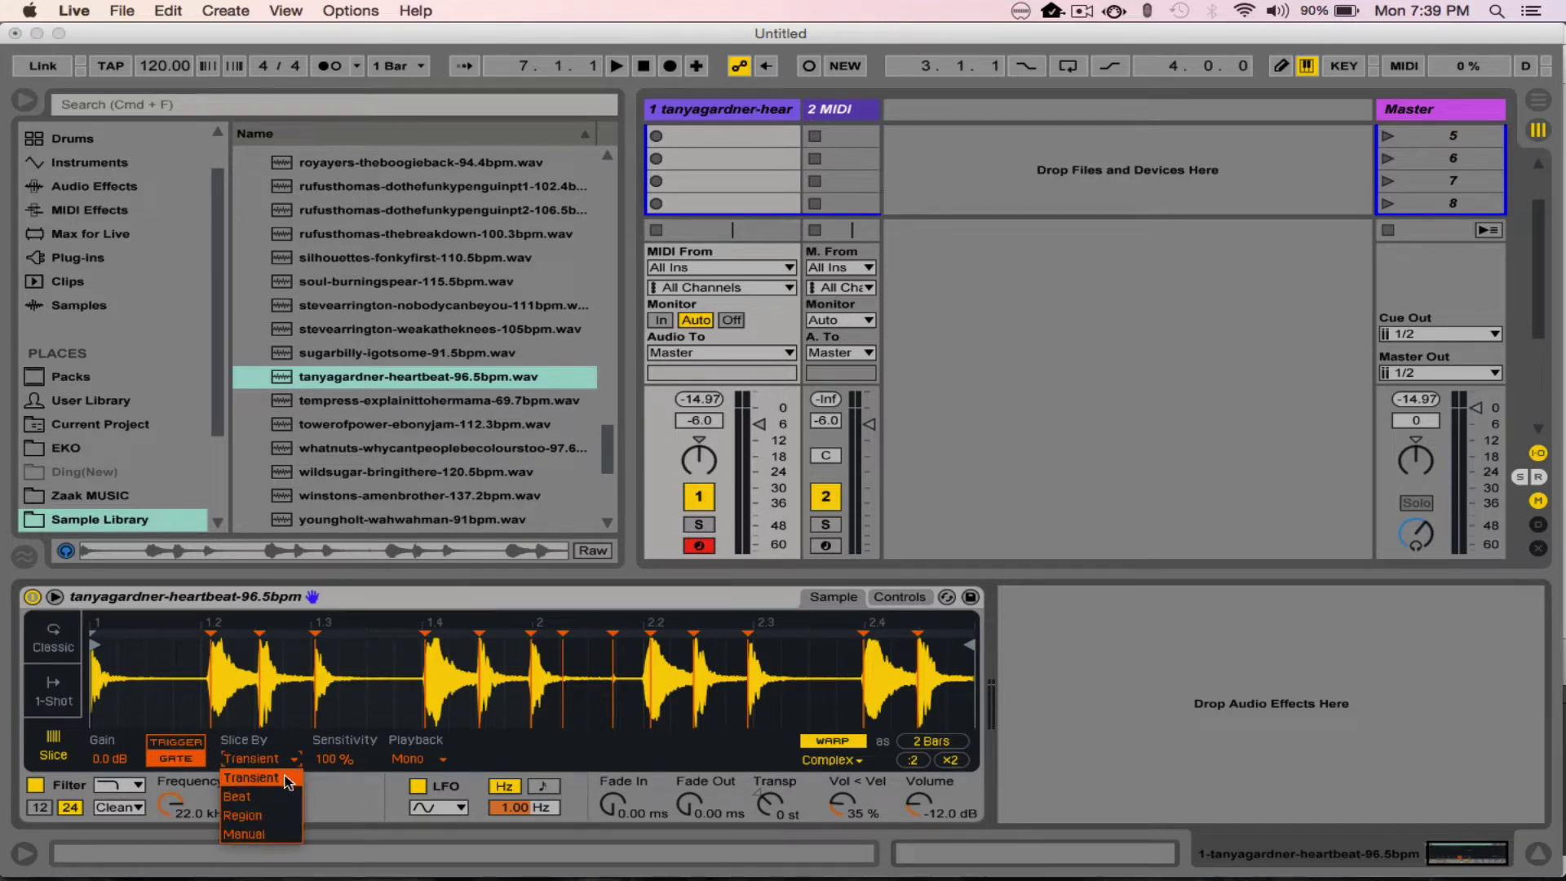
click(281, 779)
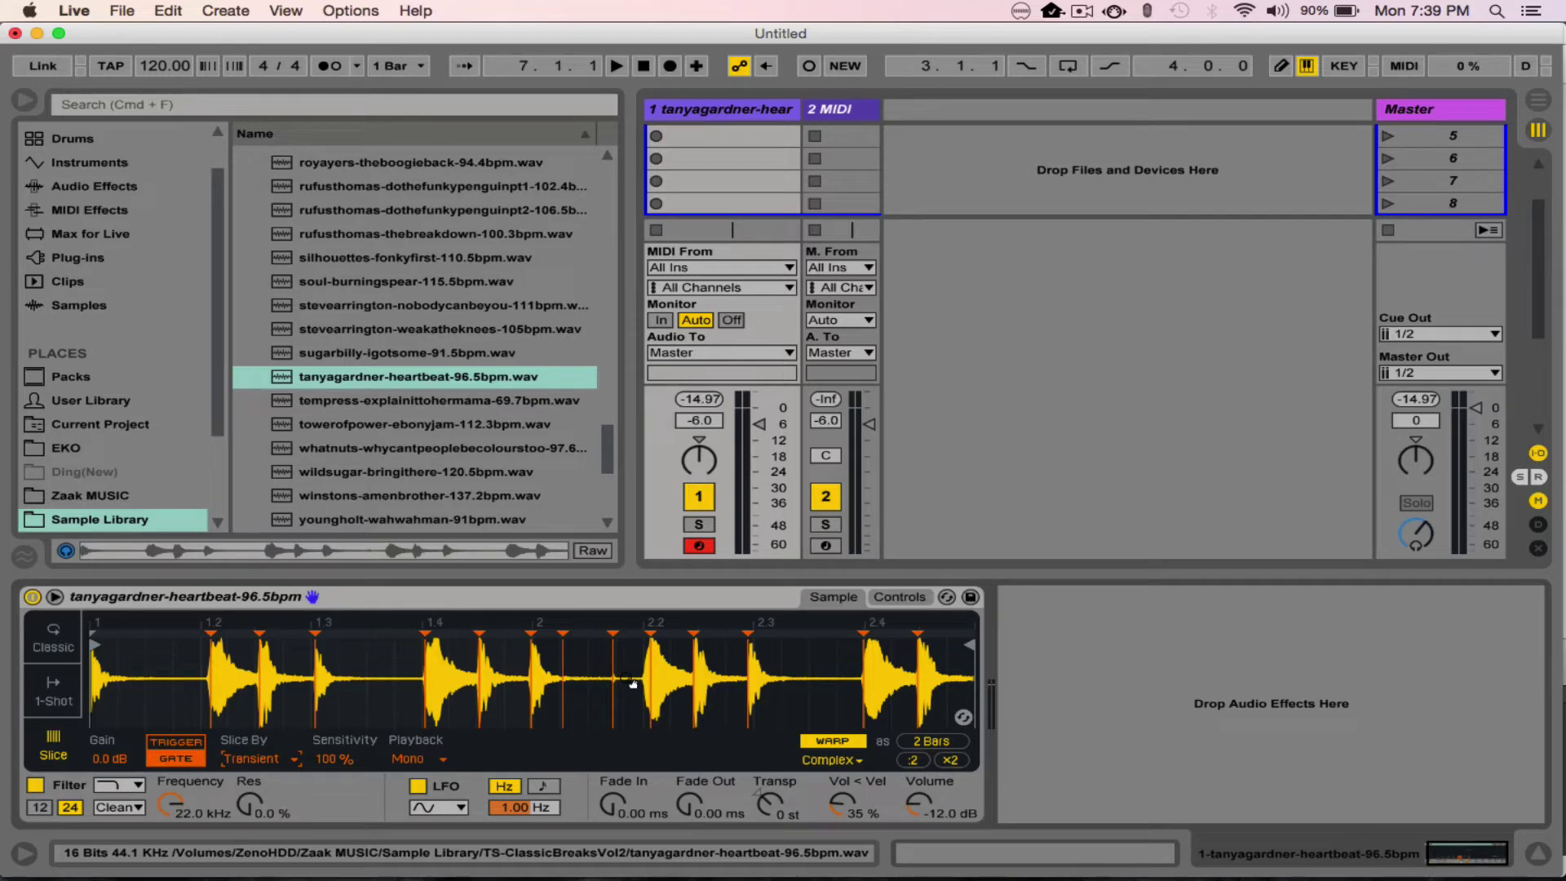
Compare 1-Shot with Slice mode and examine the transient slices, ending in Slice
click(47, 687)
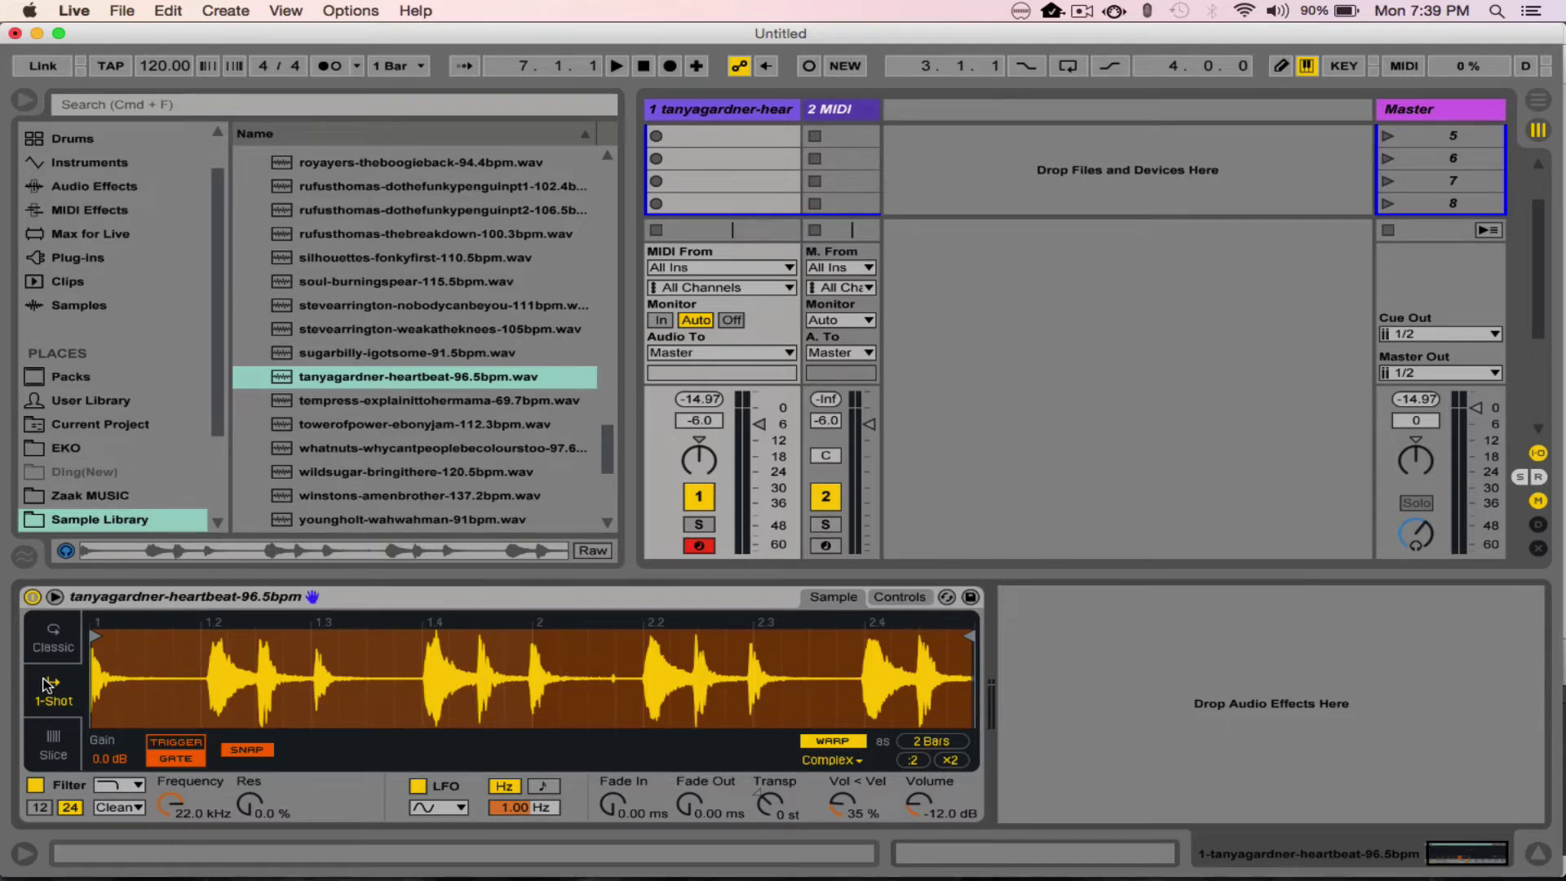
click(49, 738)
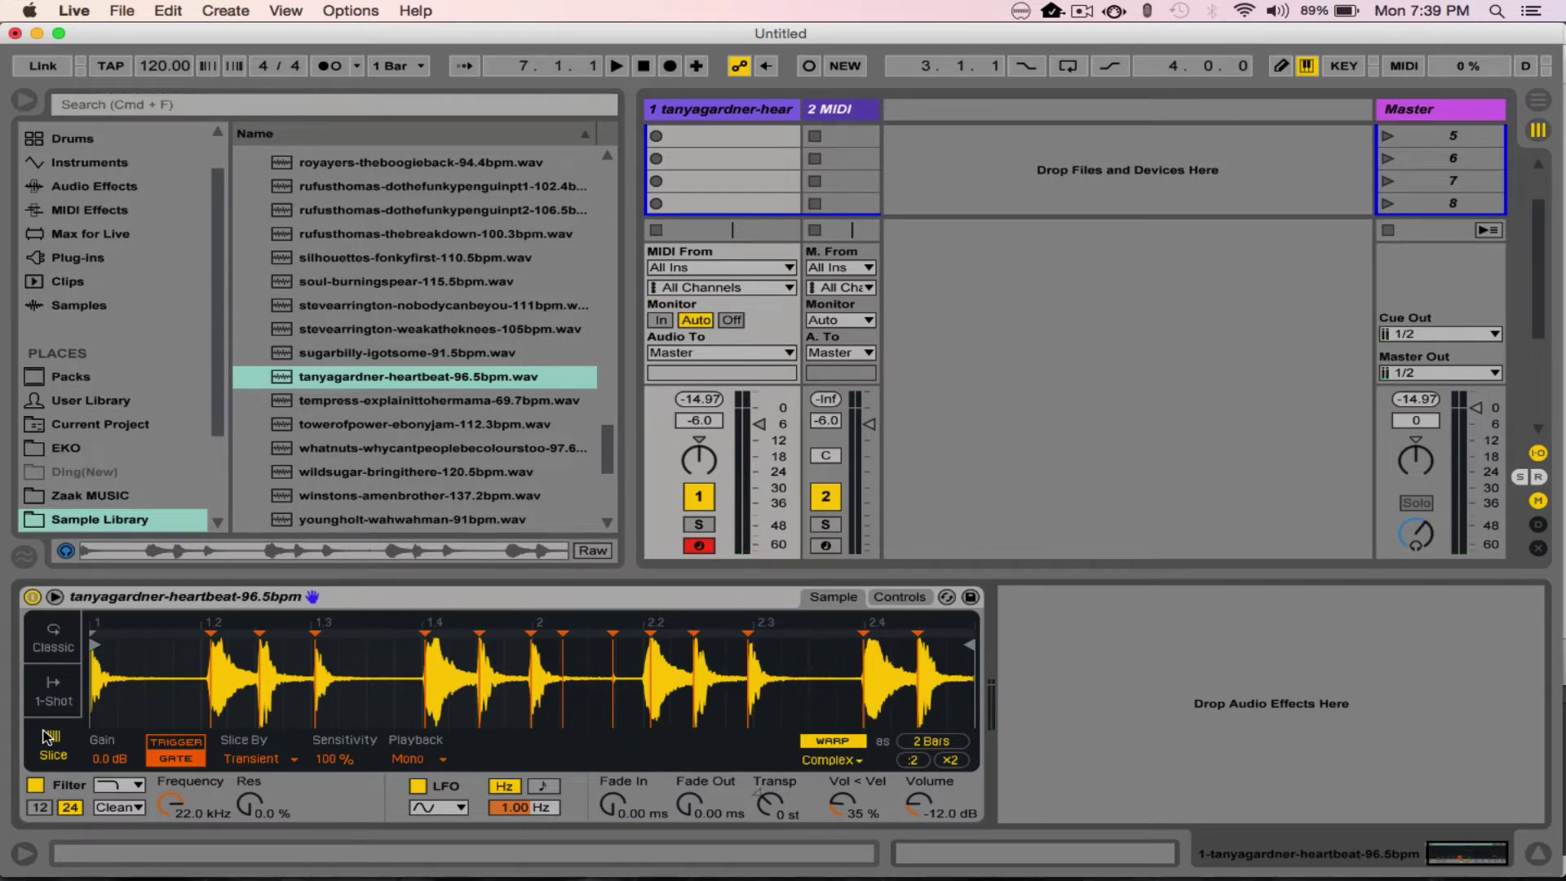
click(165, 748)
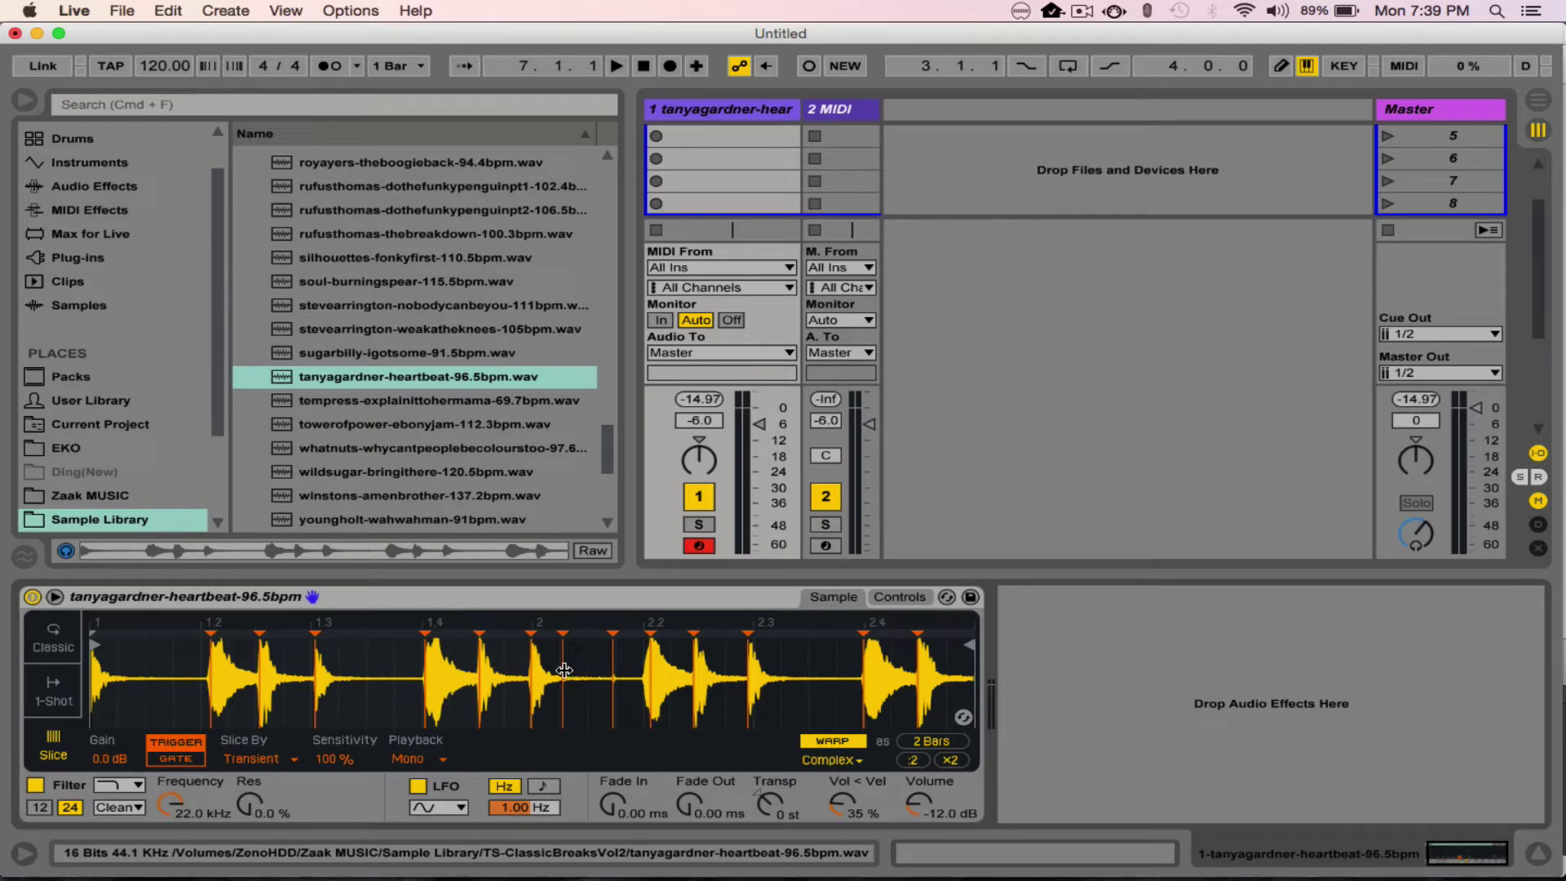
click(609, 680)
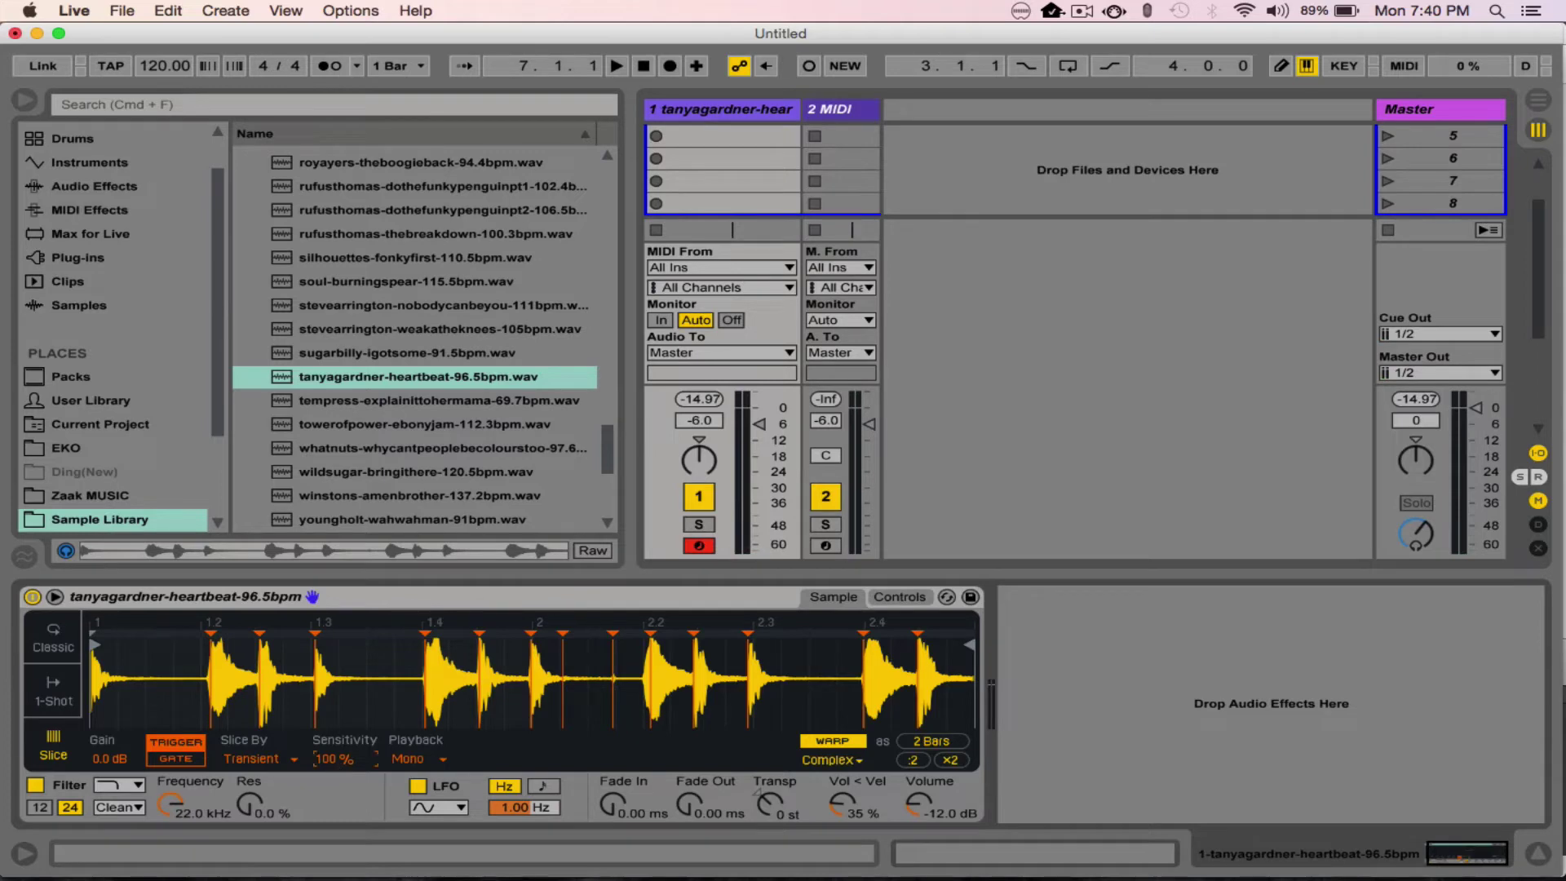
Try lower transient slicing sensitivities, including 17 % and 12 %, and return the sensitivity to 100 %
drag(334, 758, 335, 756)
drag(335, 755, 335, 760)
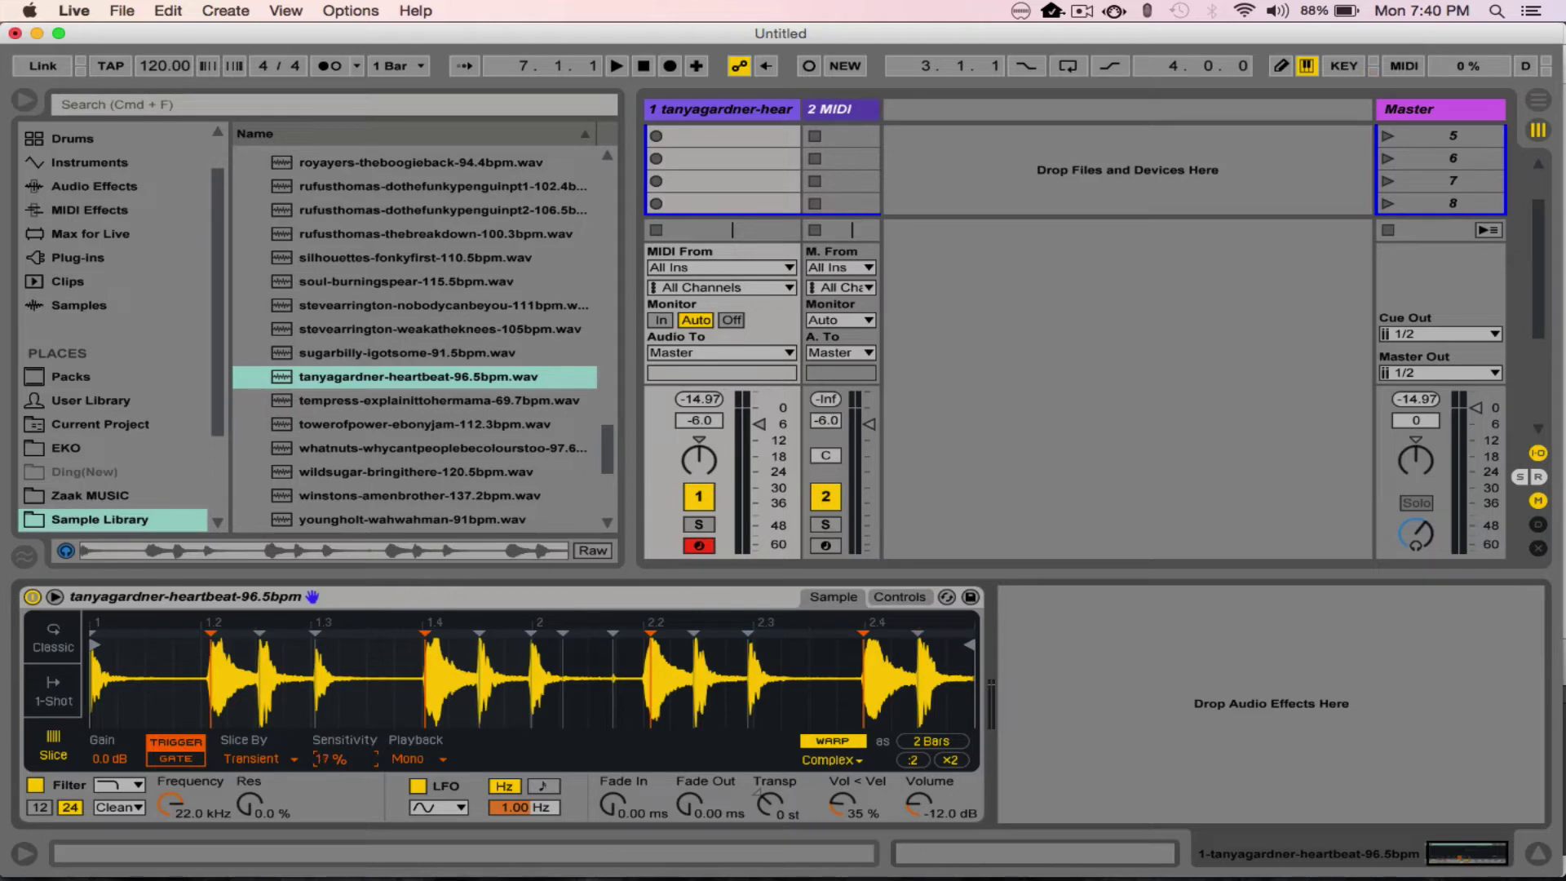
drag(330, 759, 331, 777)
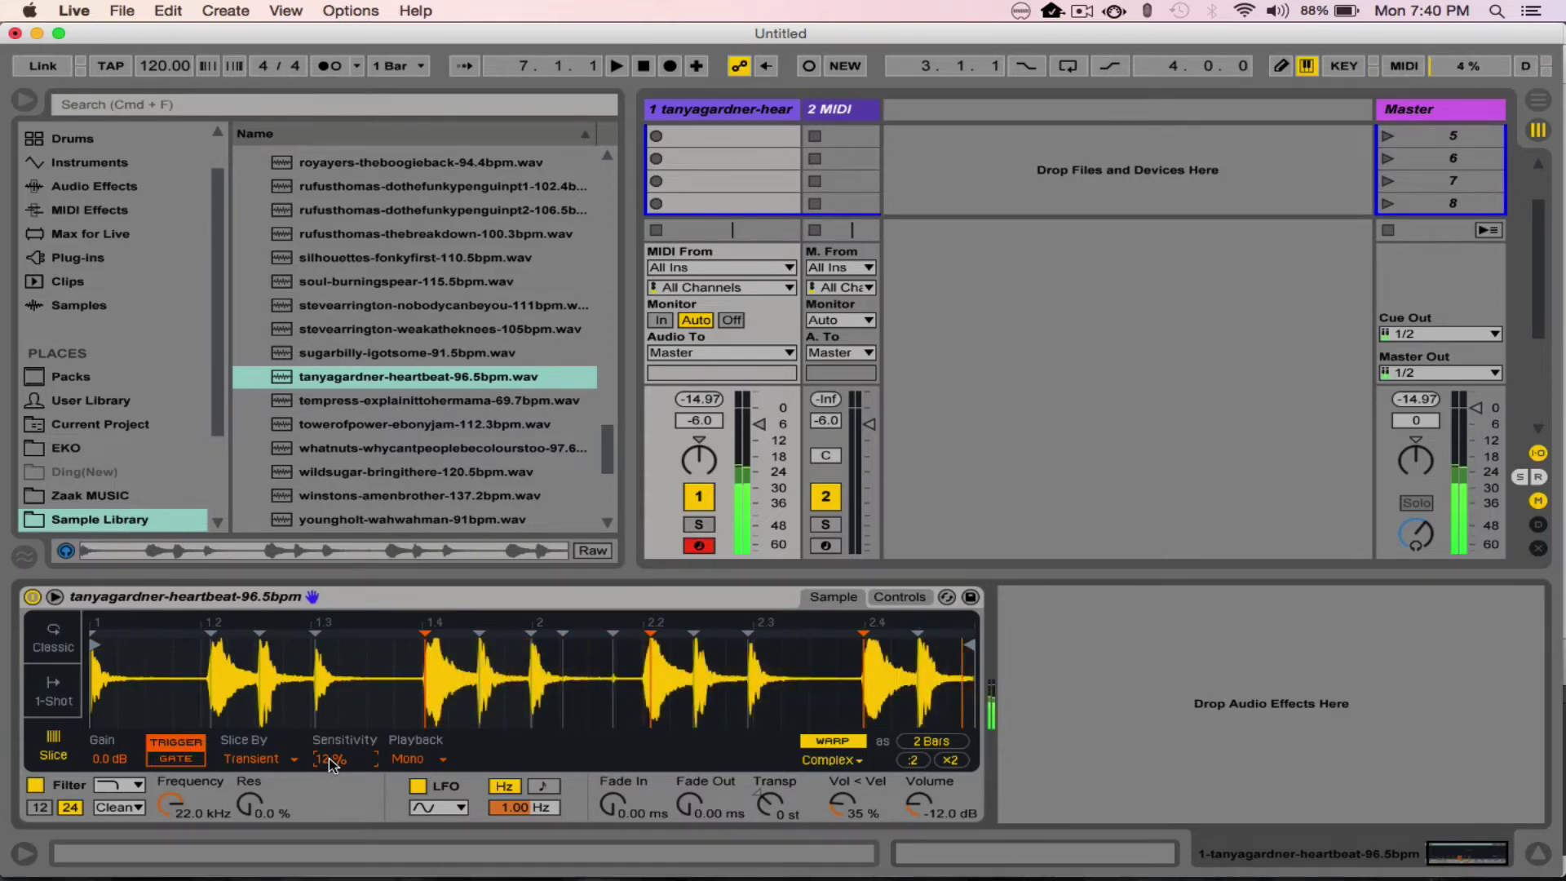
drag(331, 763, 331, 695)
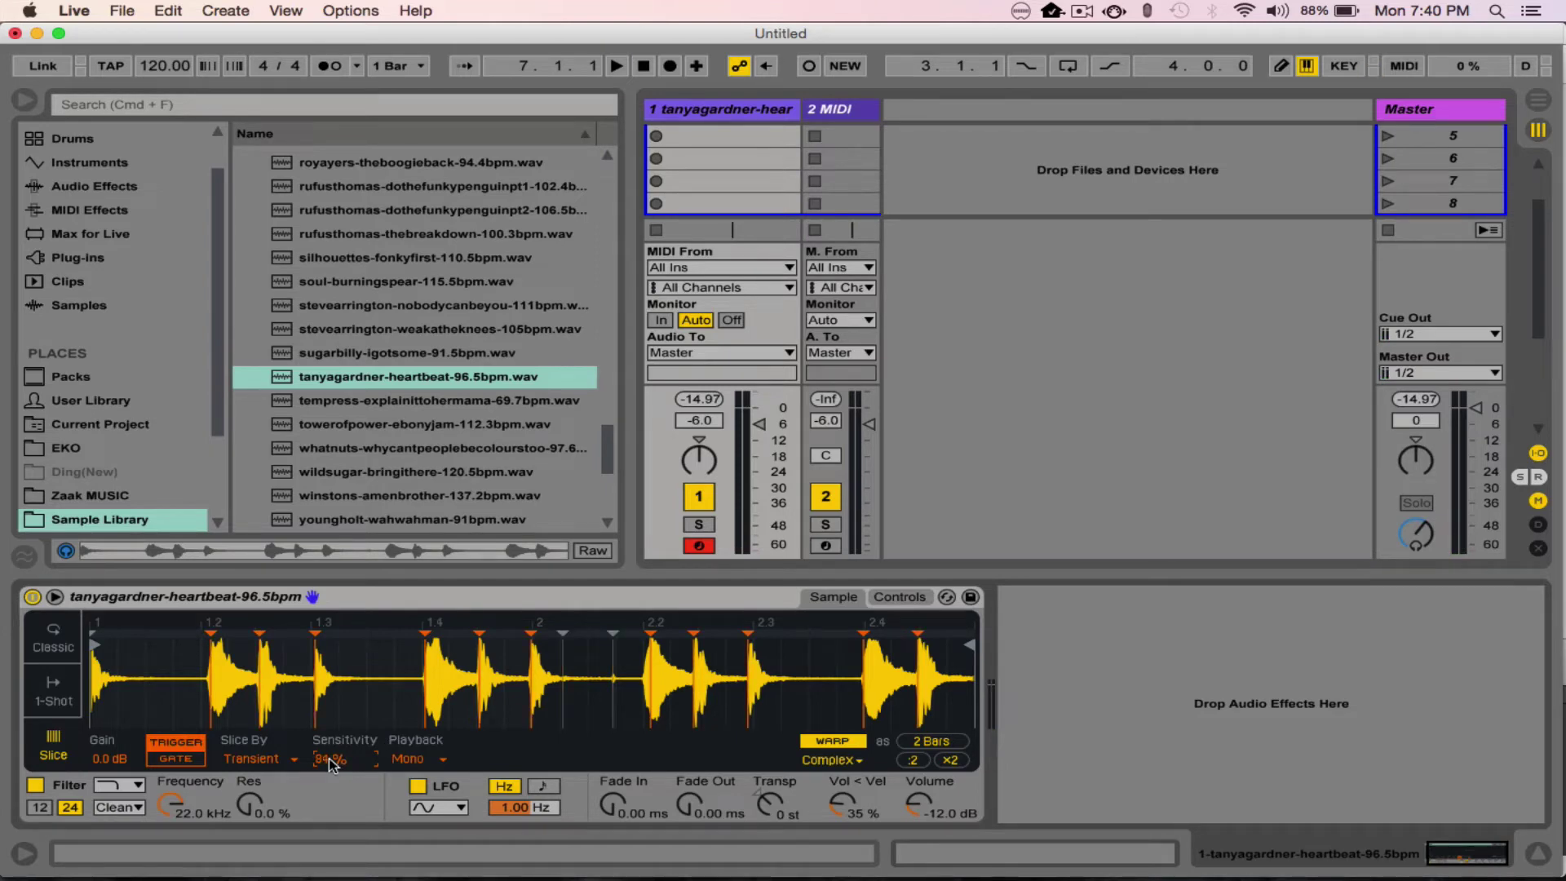
mouse_move(330, 761)
mouse_down()
mouse_move(329, 743)
mouse_move(328, 768)
mouse_up()
Slice the loop by Beat at the 1/4 division and play consecutive slices from the first one
click(244, 755)
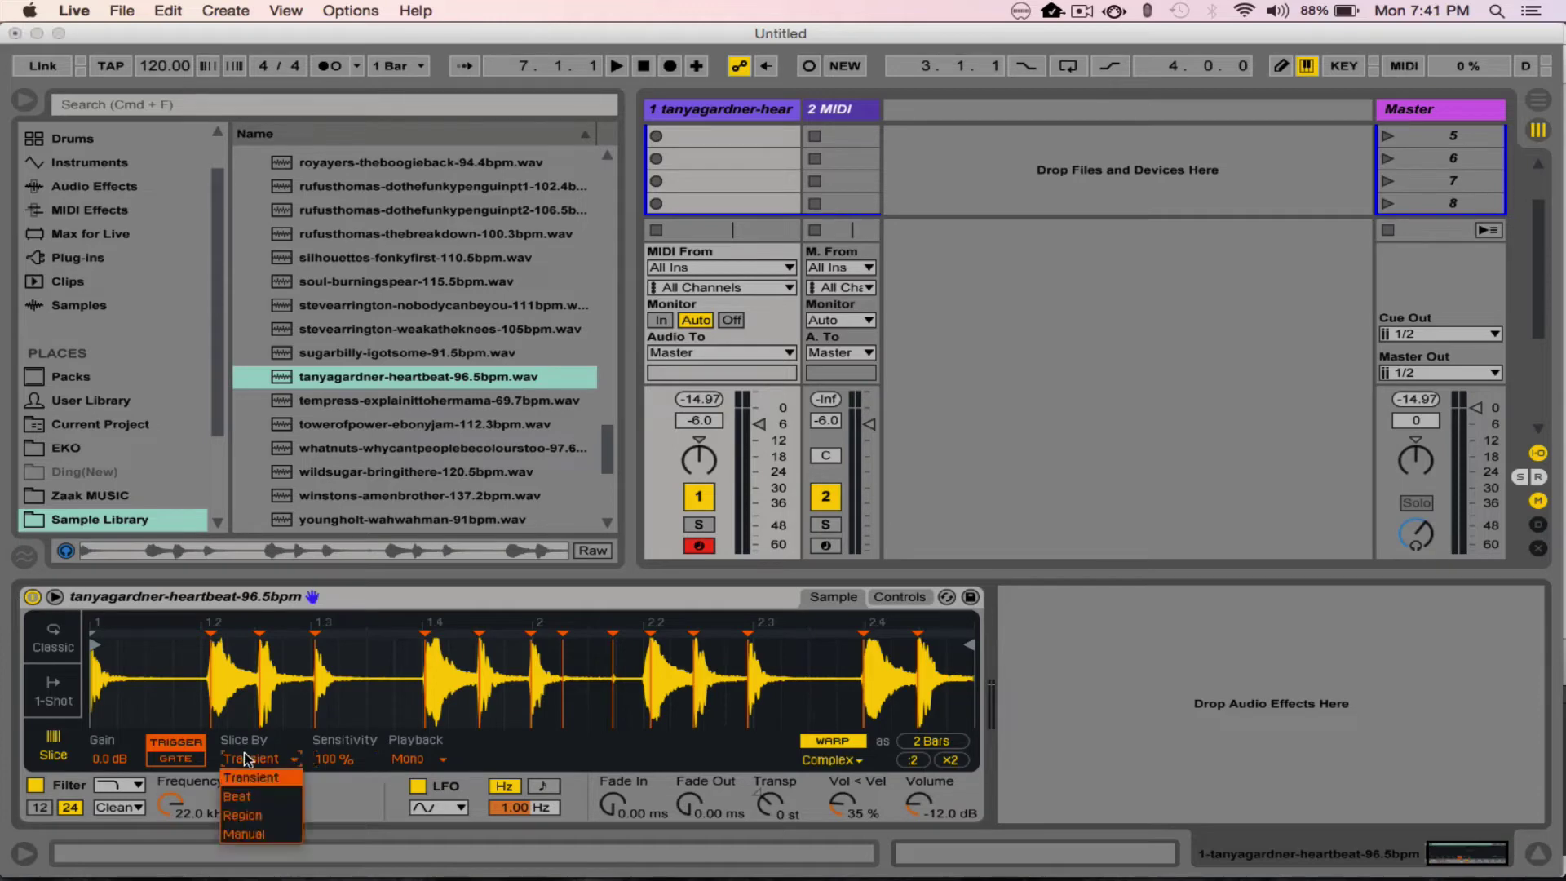
click(262, 797)
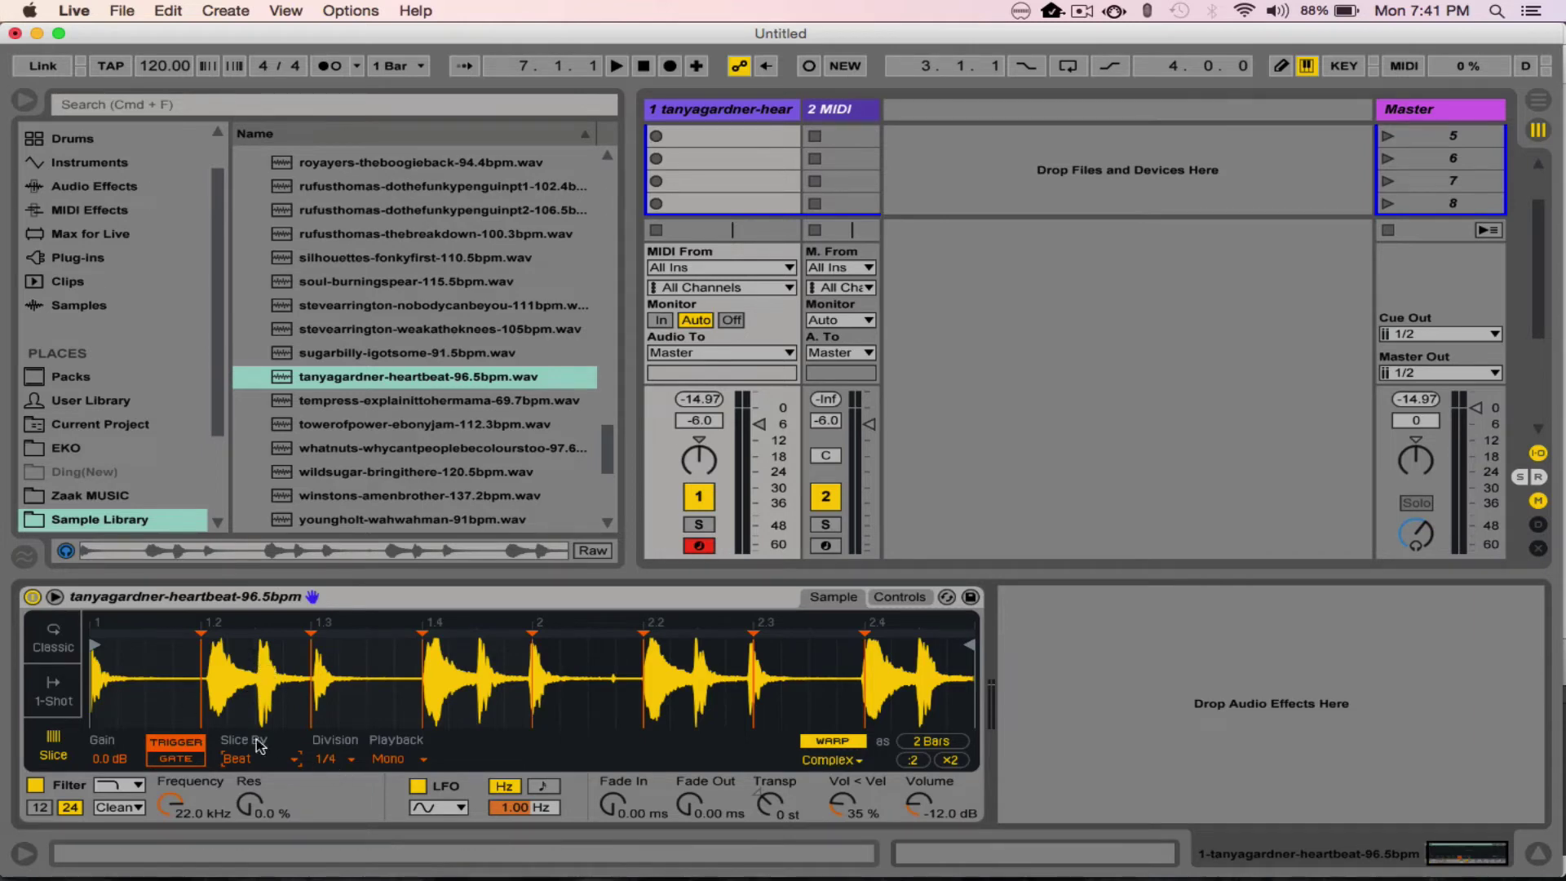
key(a)
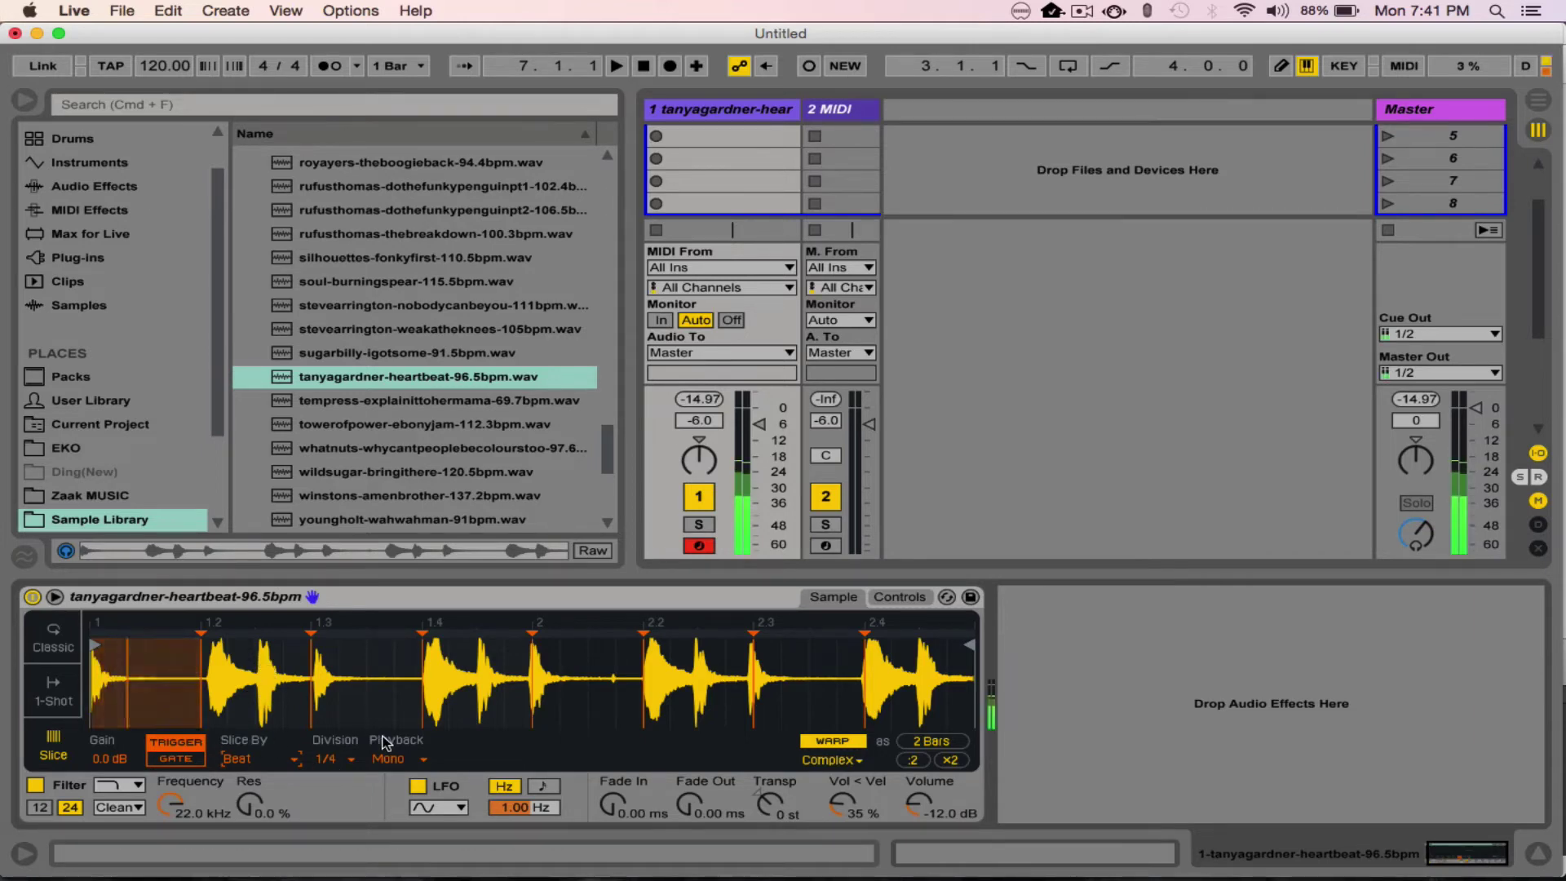
key(w)
key(s)
key(e)
key(d)
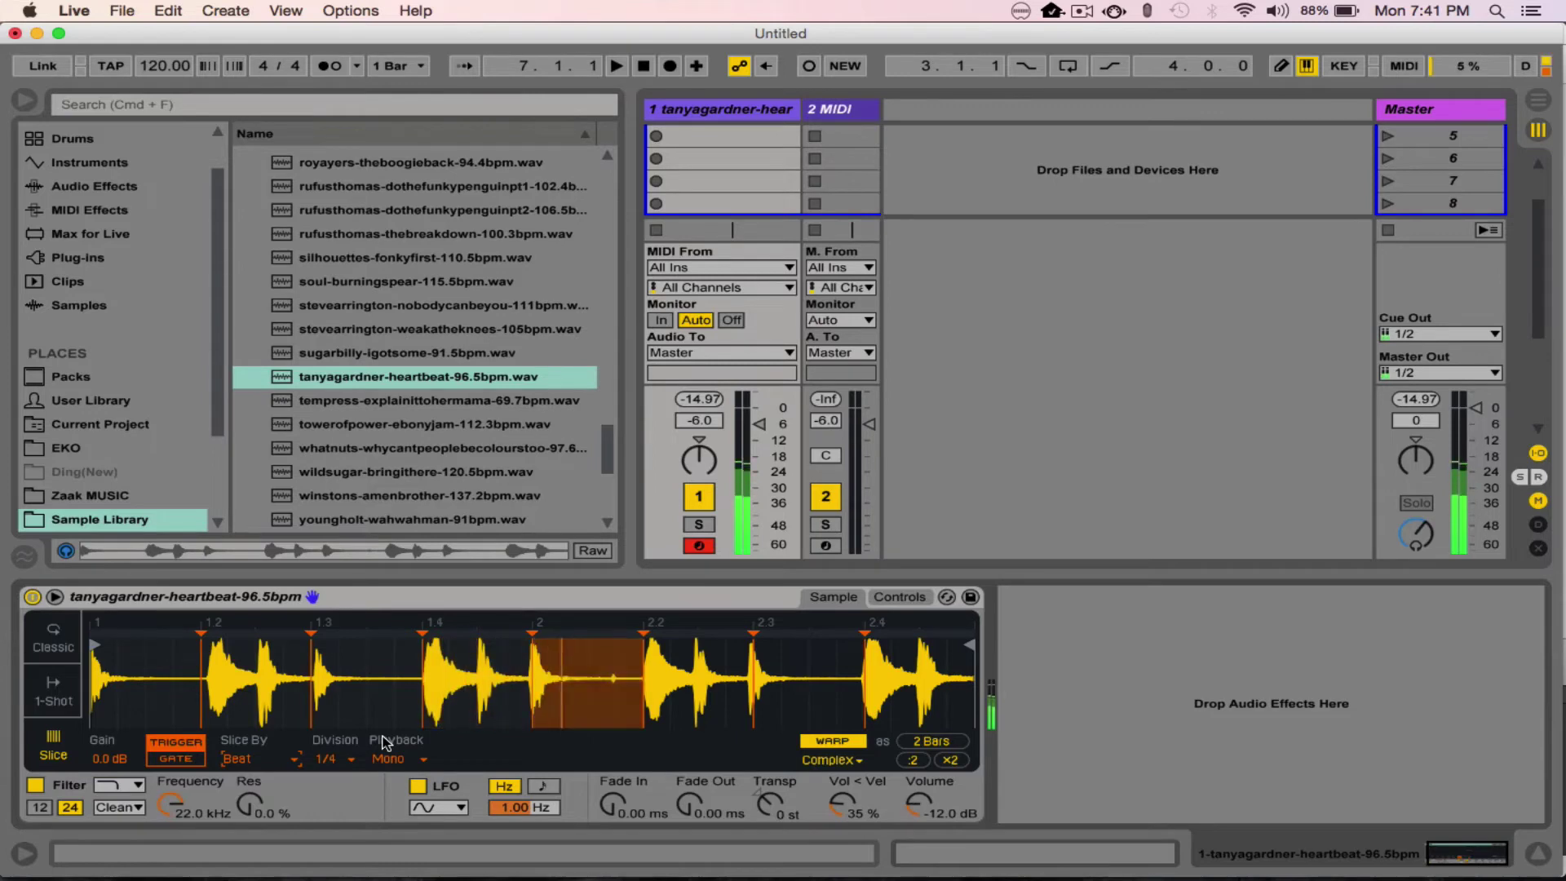
key(f)
key(t)
key(g)
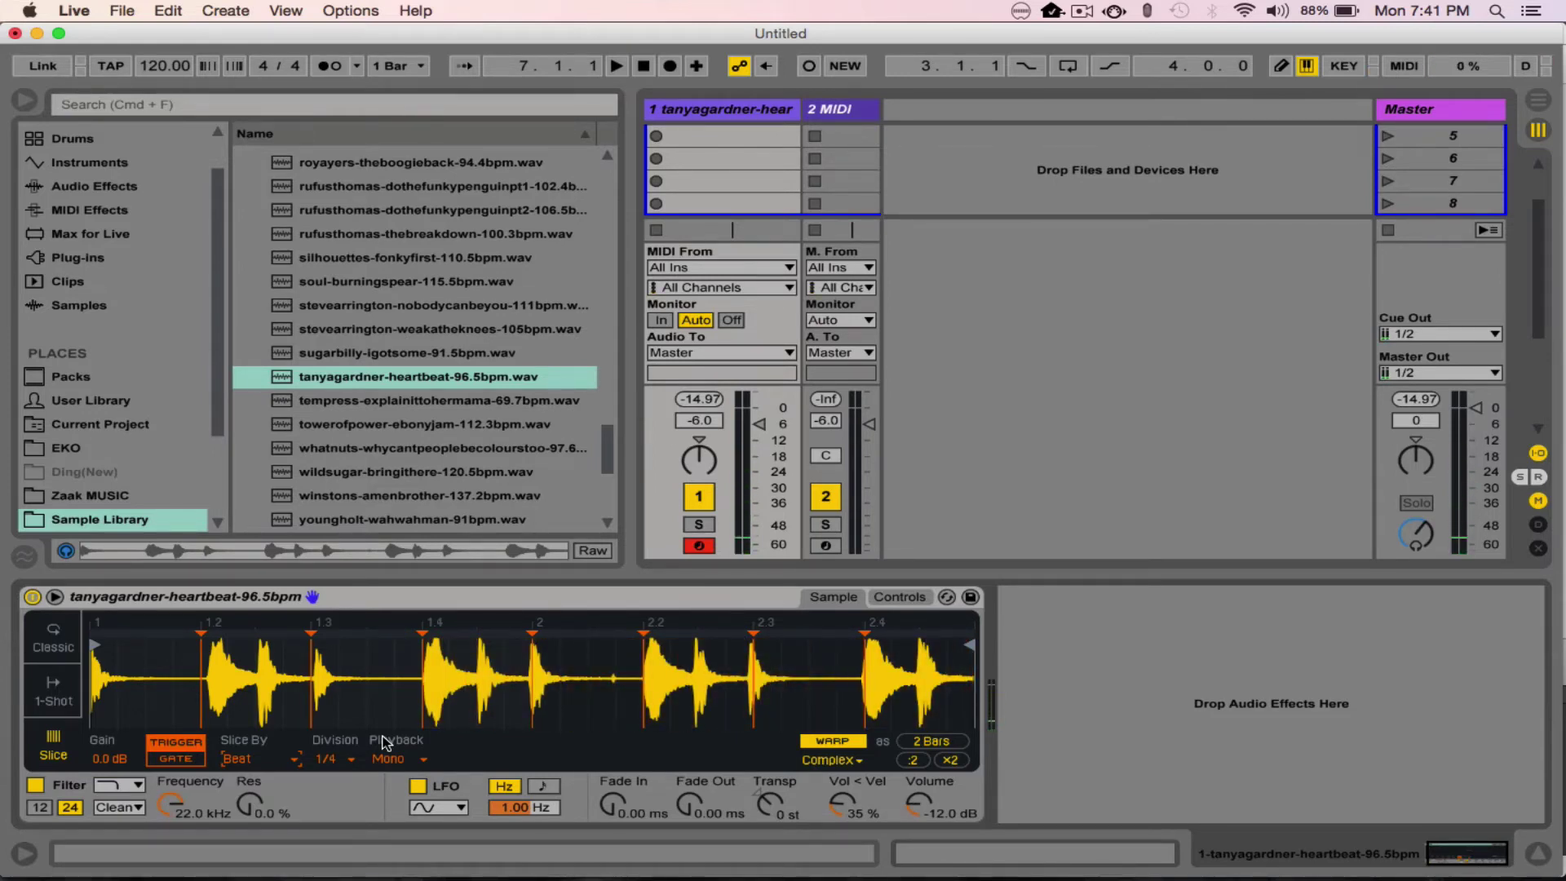
Set the beat slice division to 1/8 and audition the first two slices repeatedly
click(351, 758)
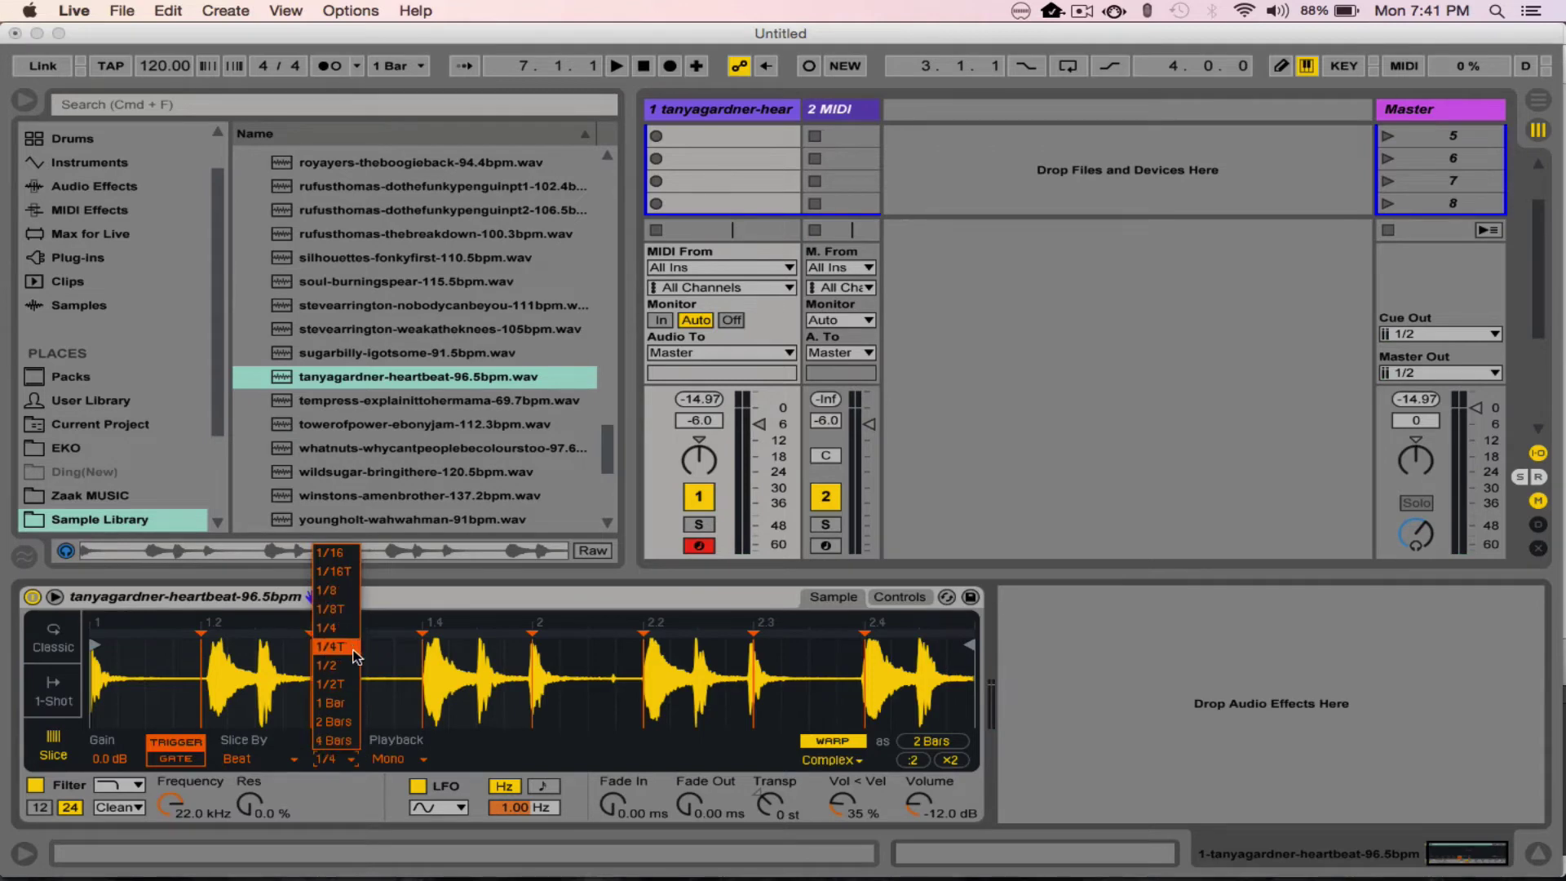
click(335, 591)
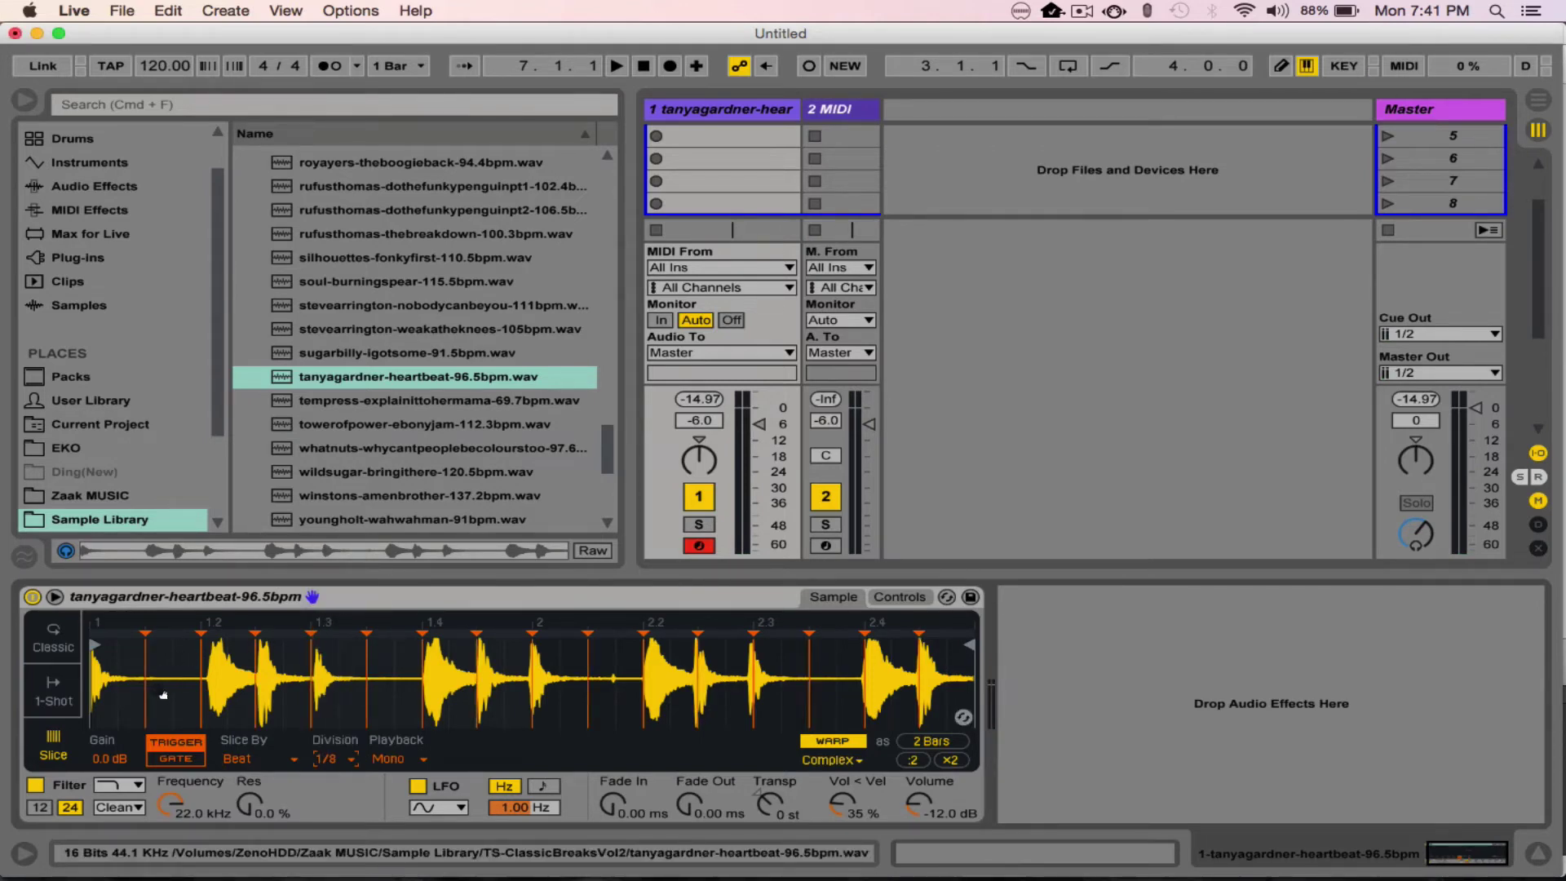
key(a)
key(a)
key(a)
key(a)
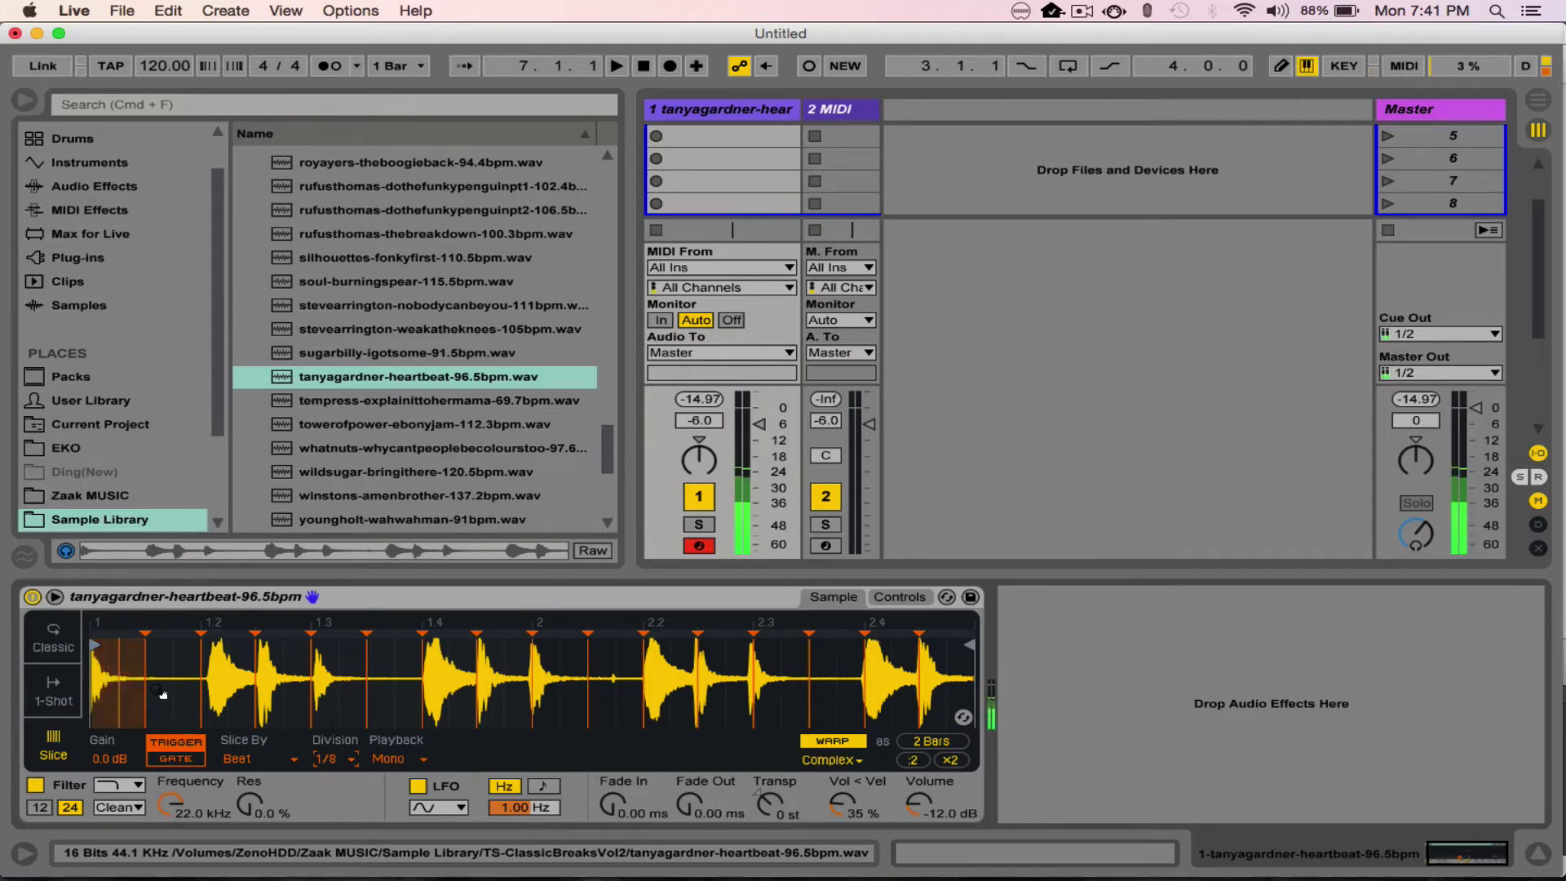
key(a)
key(a)
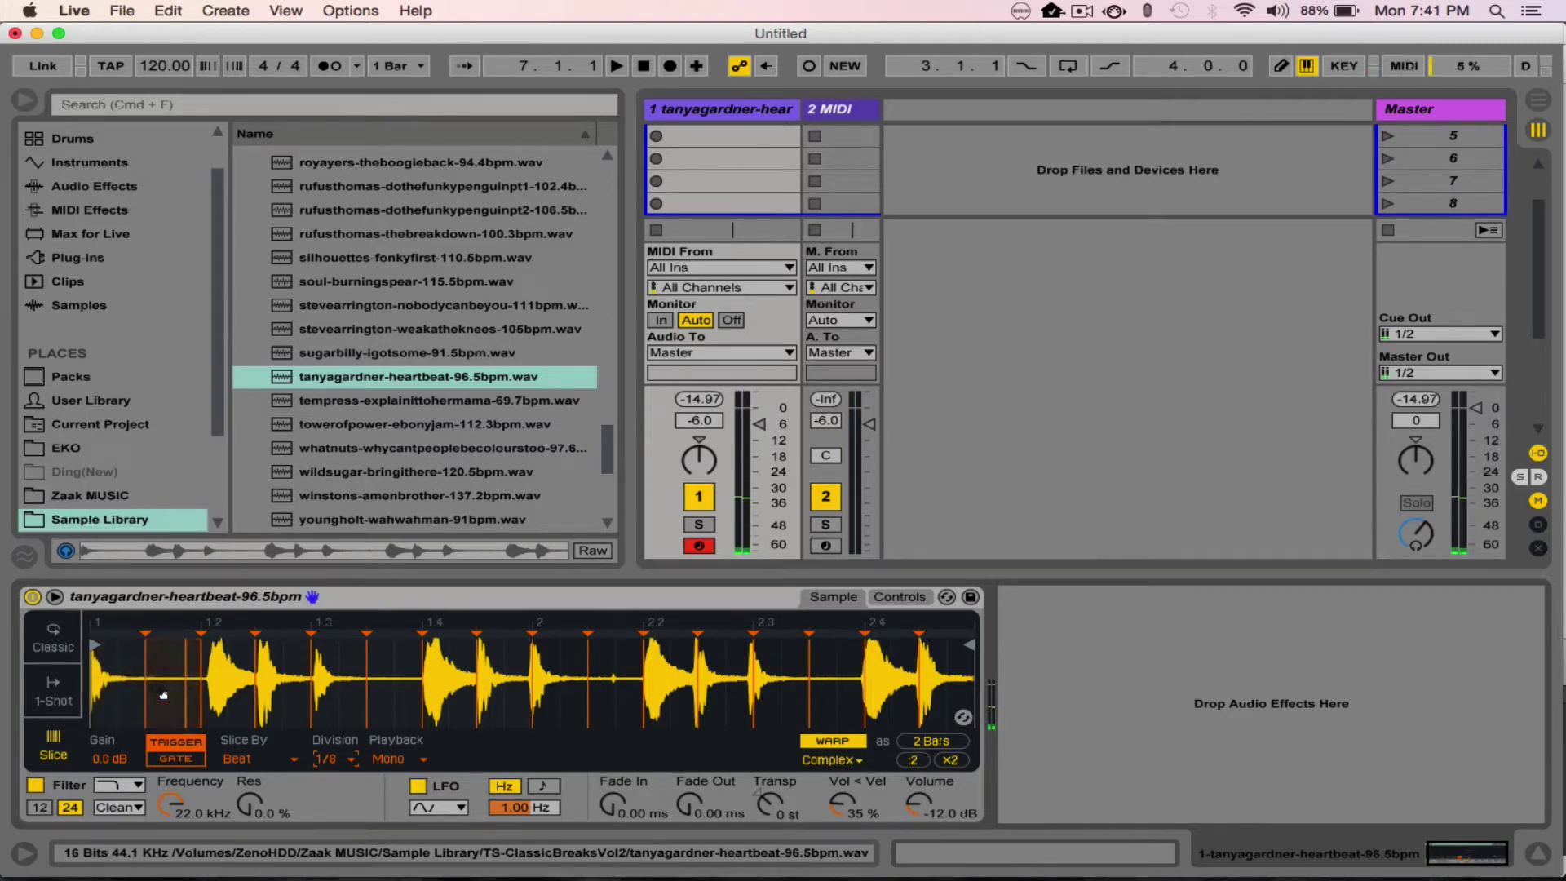
key(a)
key(a)
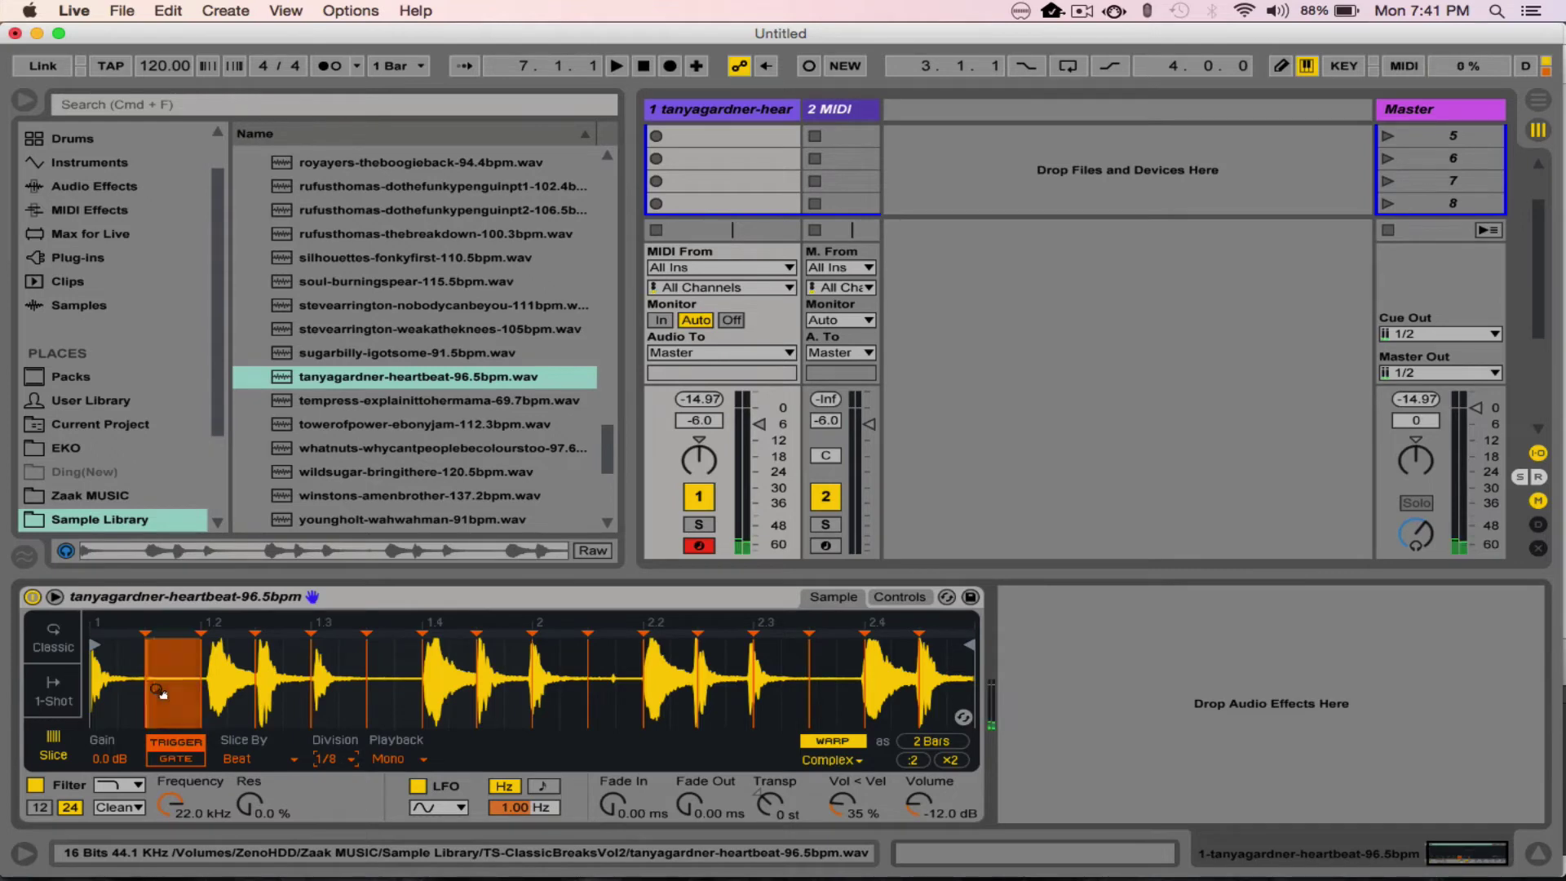
key(w)
key(w)
key(a)
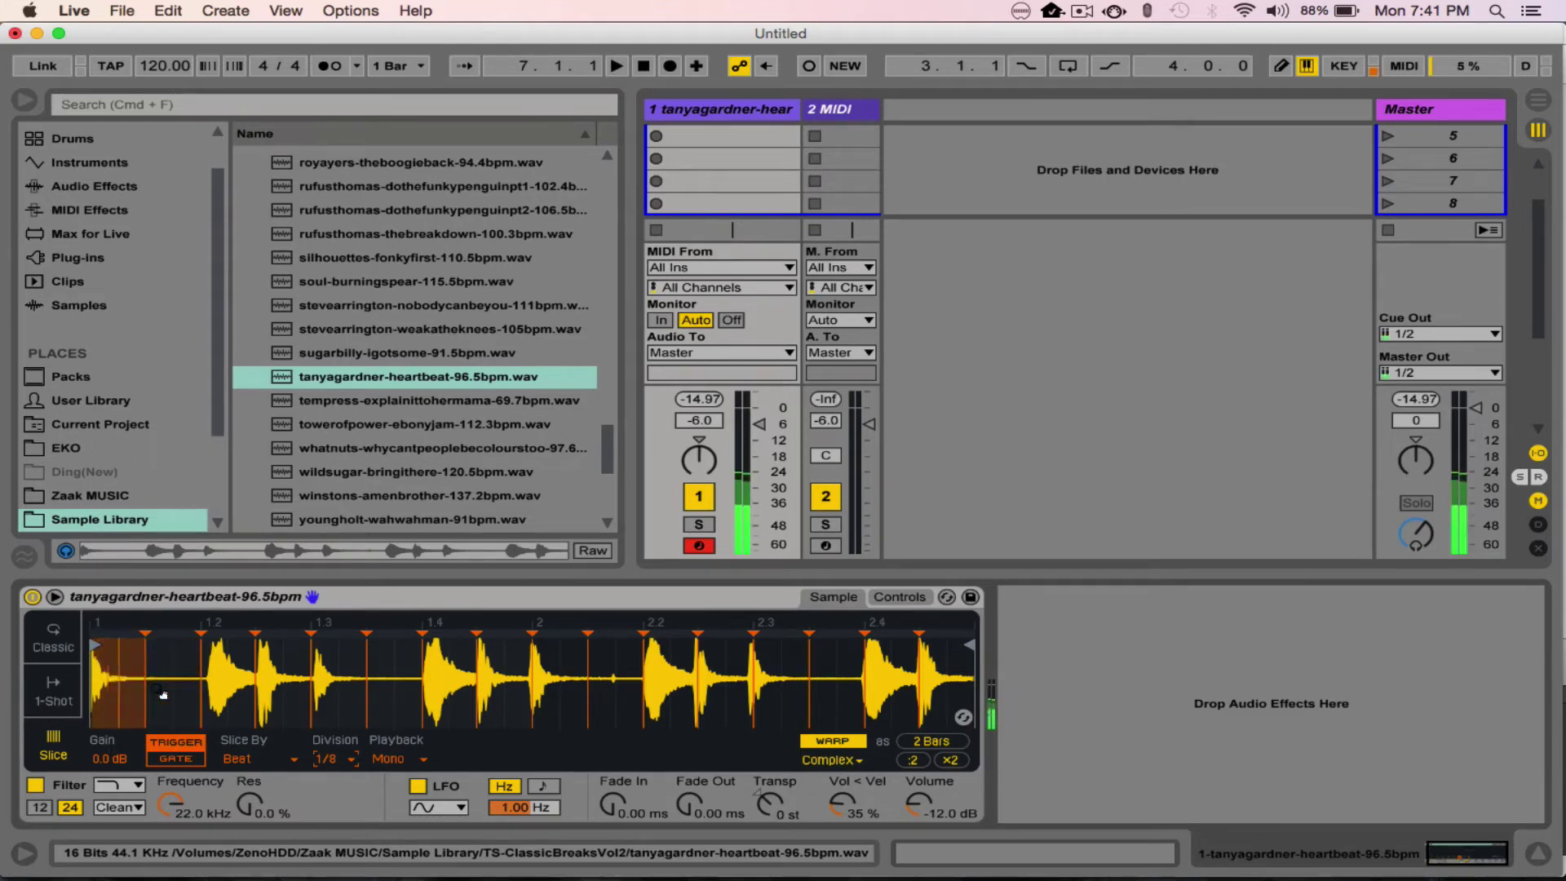
key(w)
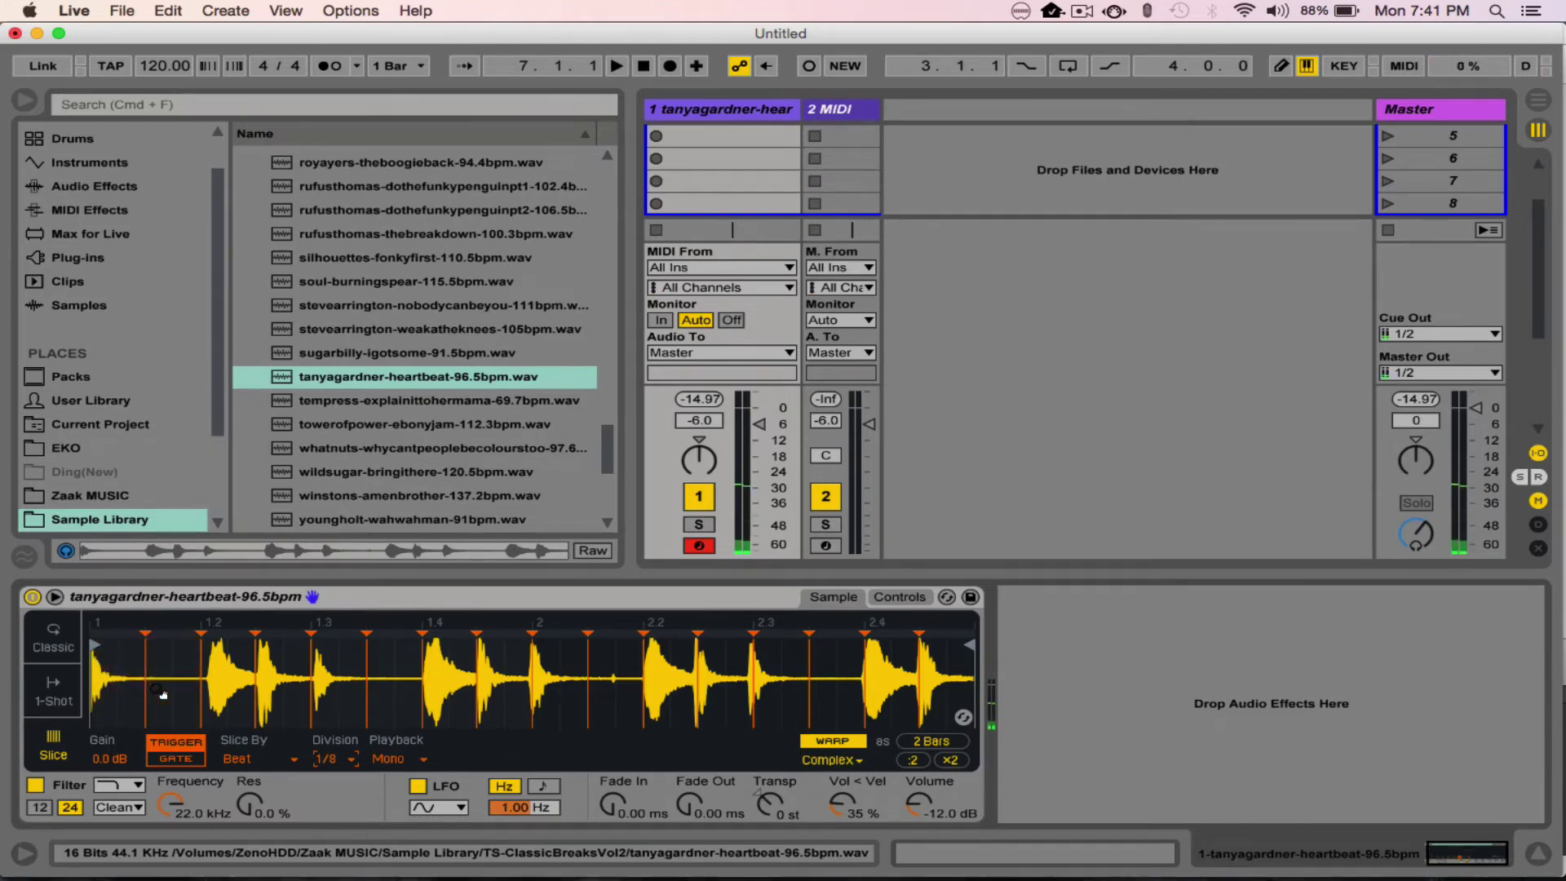
Review the beat division options and change the slicing method to Region
click(346, 759)
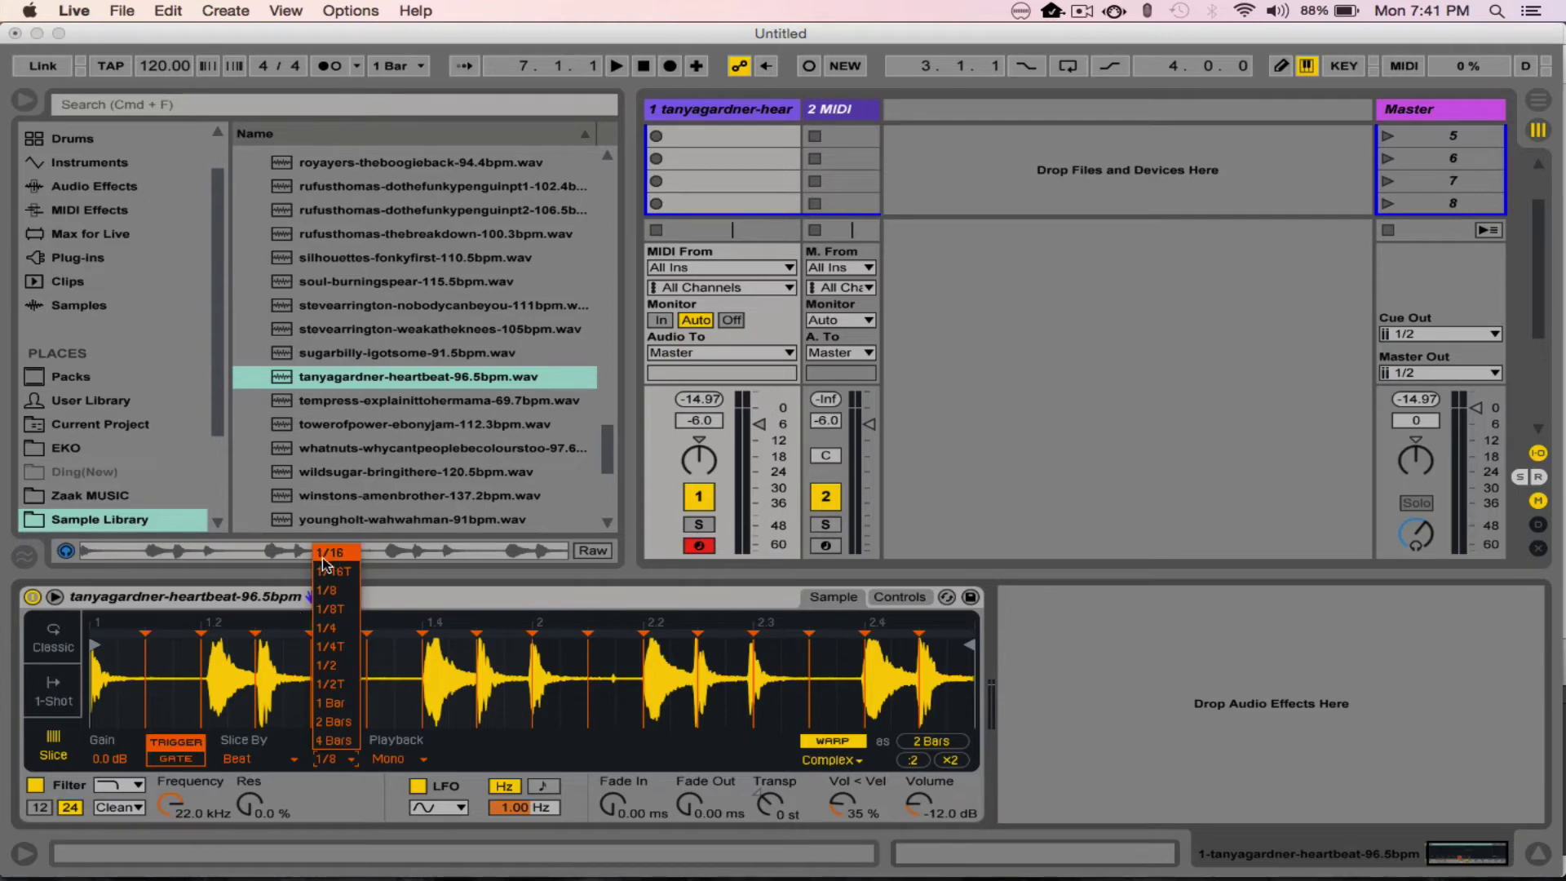
click(286, 759)
click(286, 759)
click(280, 813)
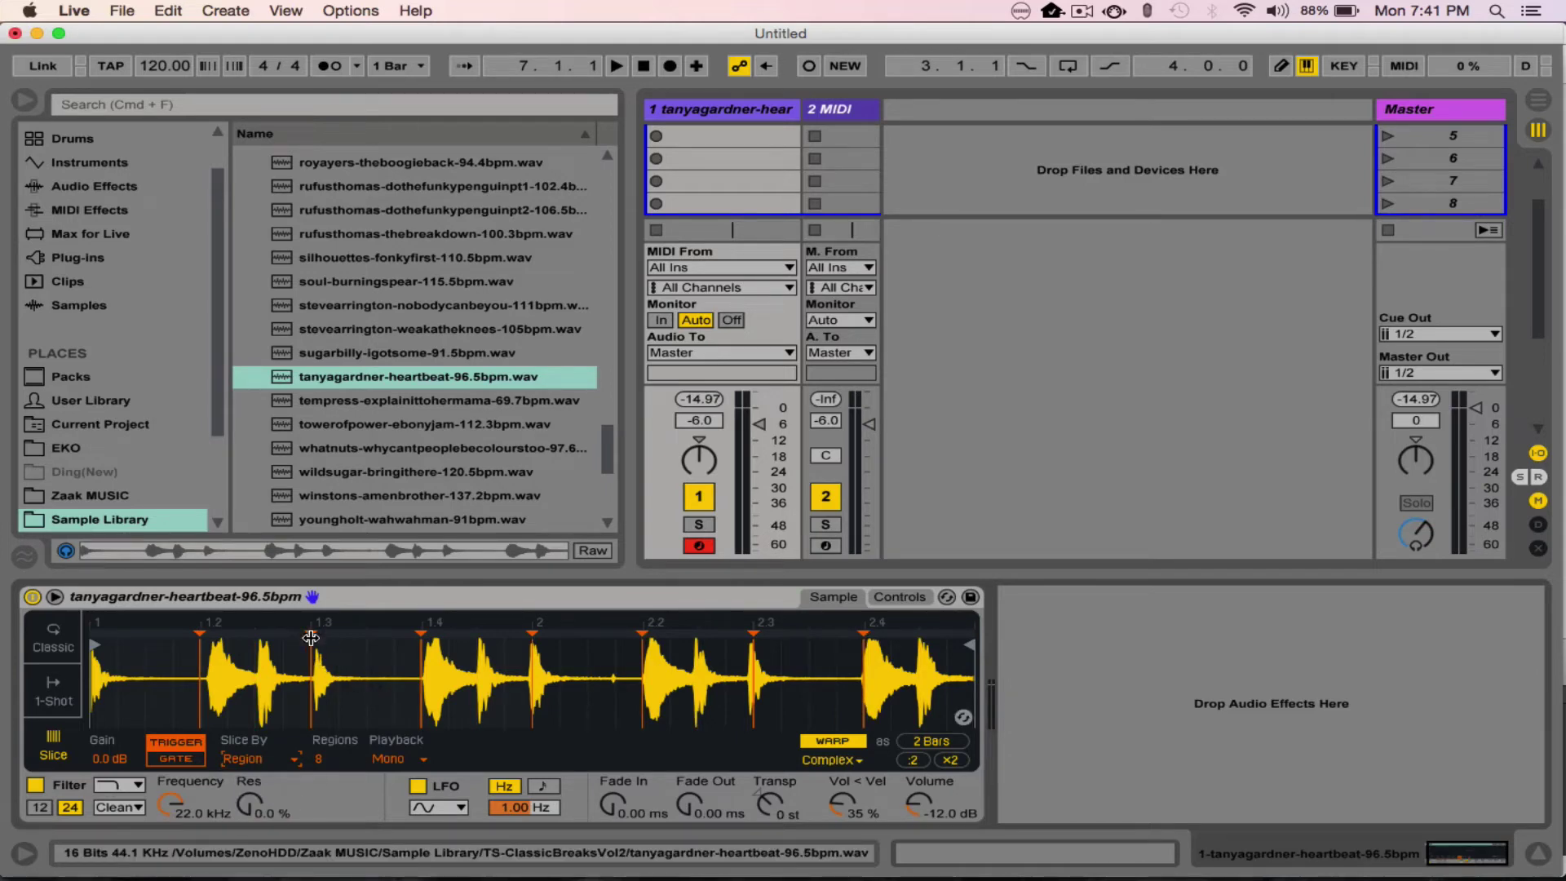
Raise the number of slice regions to 16
click(348, 762)
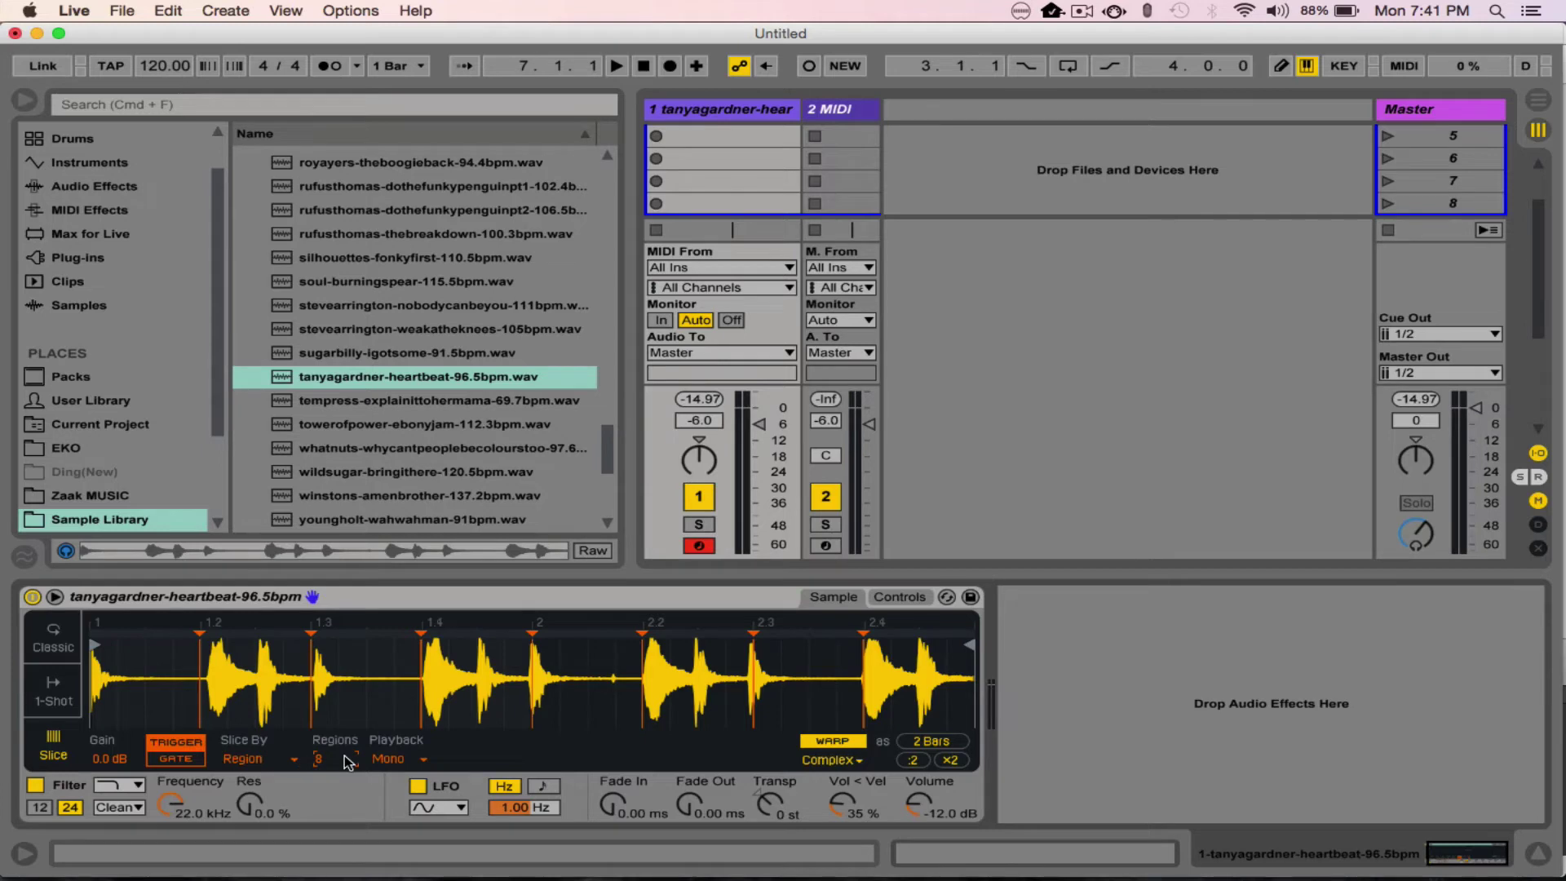
key(Up)
key(Up)
key(Up)
key(Up)
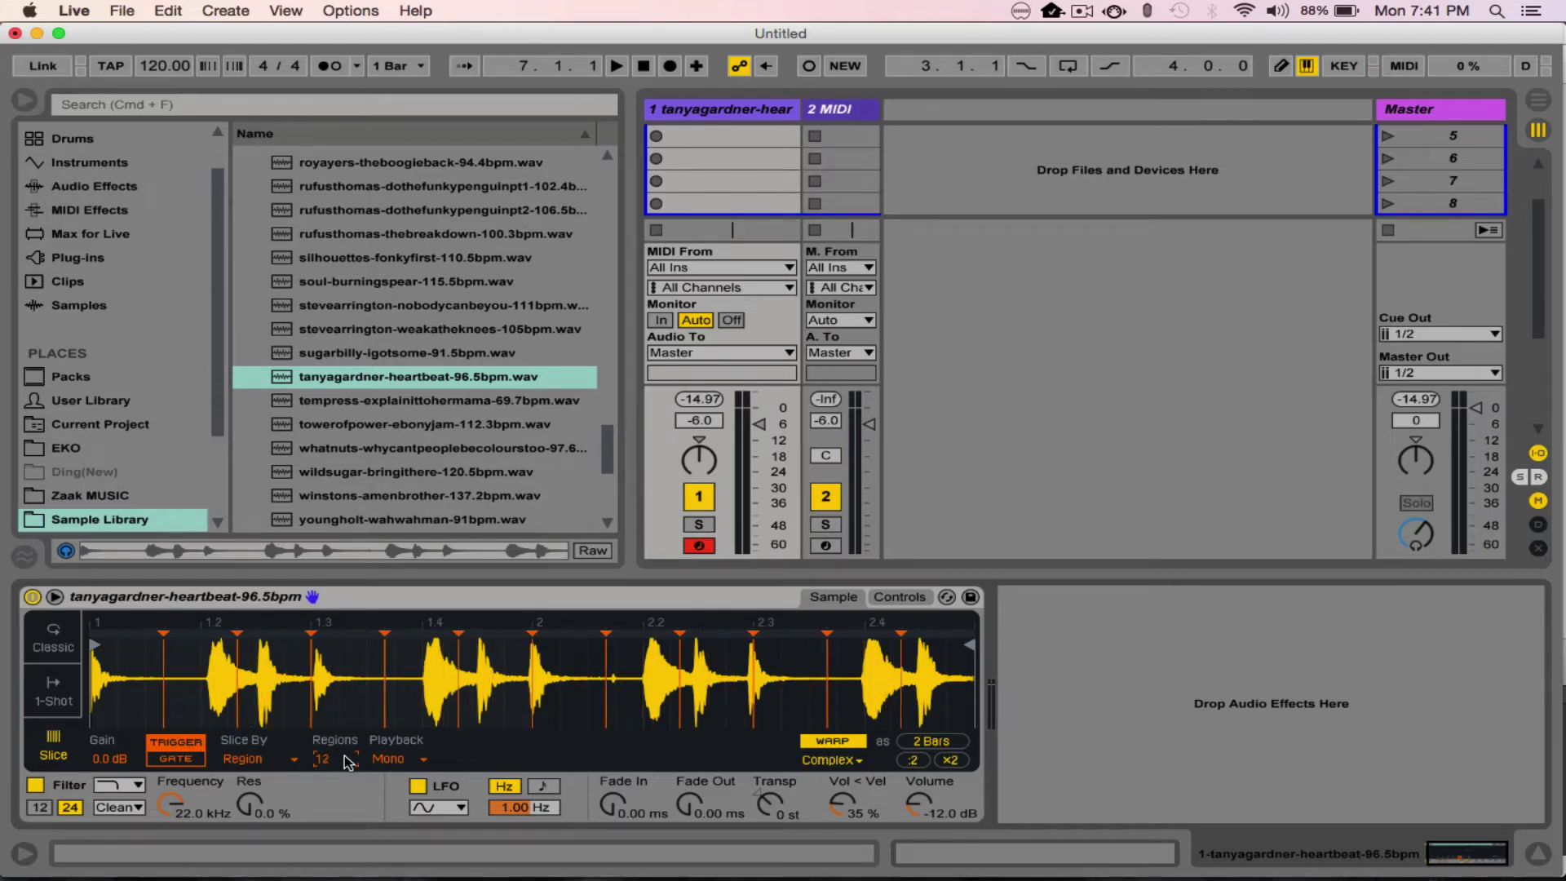
key(Up)
key(Up)
key(Up)
key(Up)
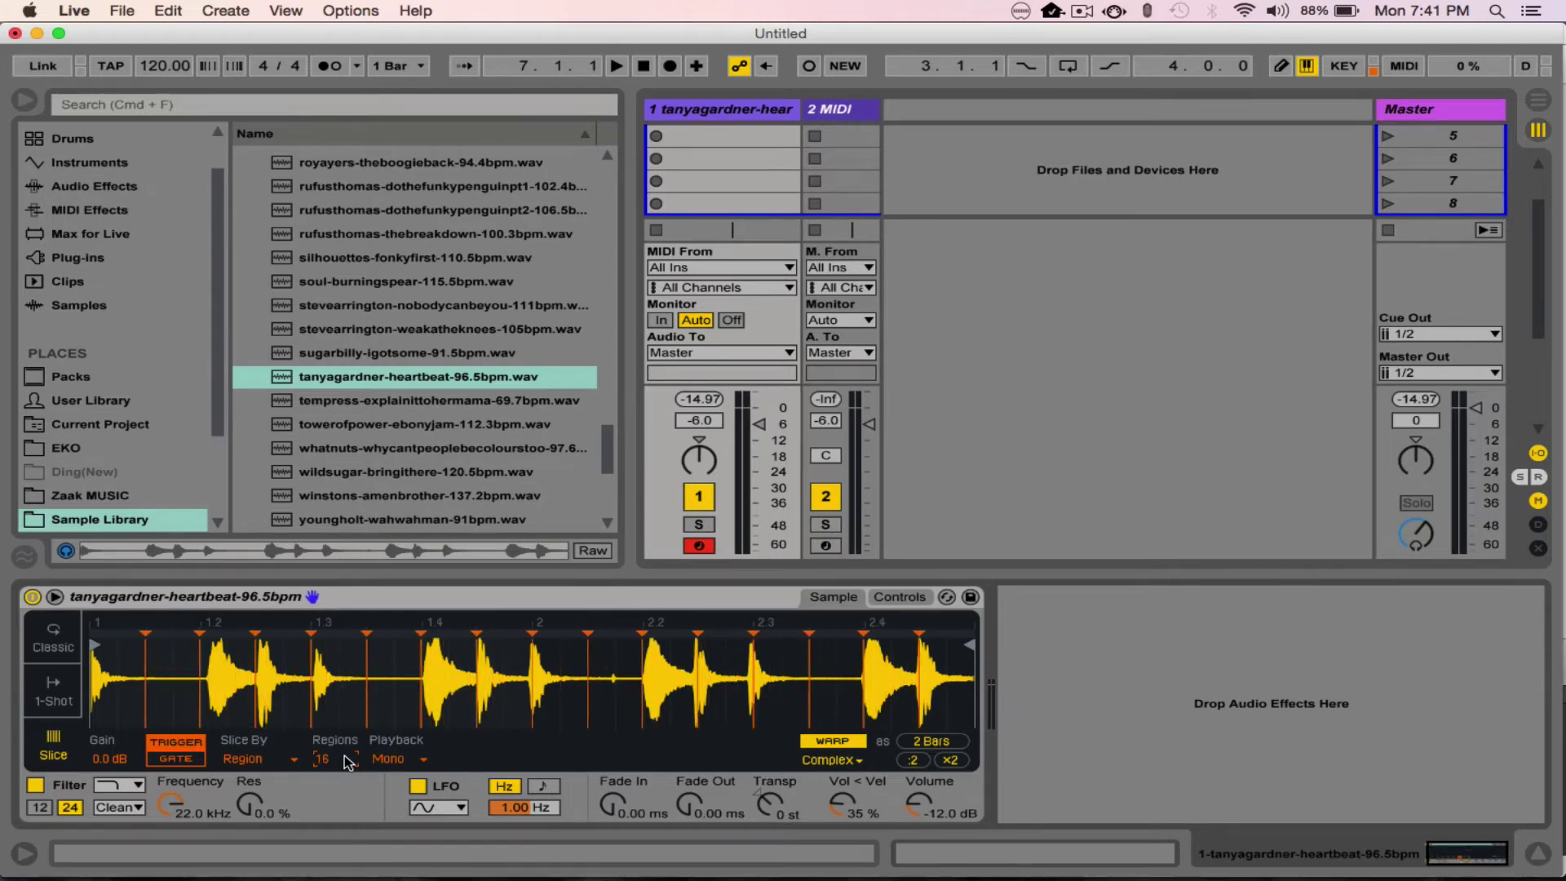
Lower the number of slice regions to 2
key(Down)
key(Down)
key(Down)
key(Down)
key(Down)
key(Down)
key(Down)
key(Down)
key(Down)
key(Down)
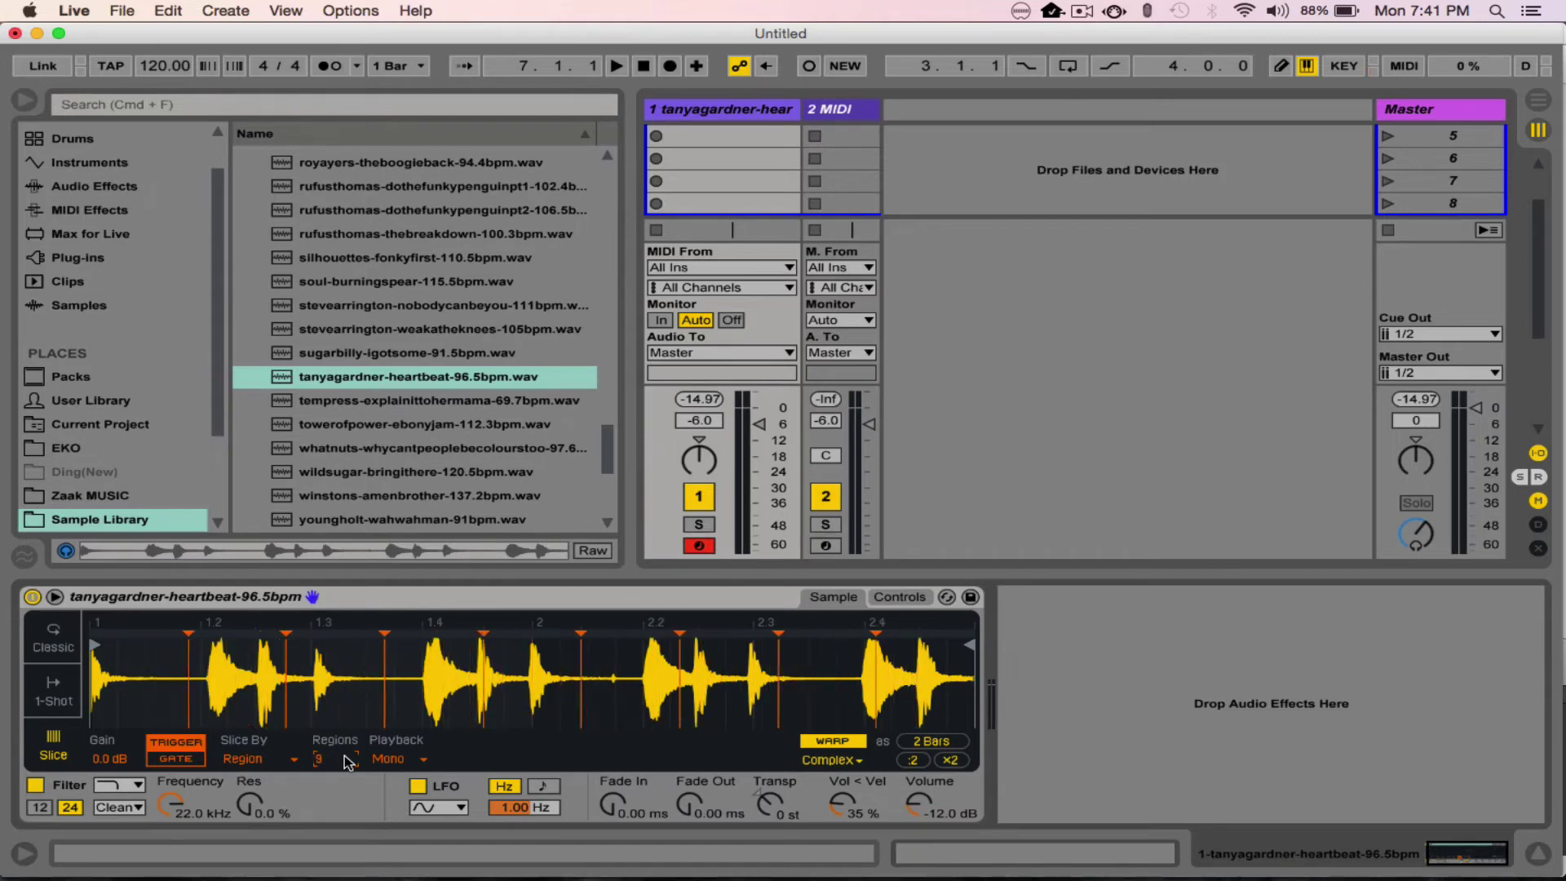
key(Down)
key(Down)
key(Down)
key(Down)
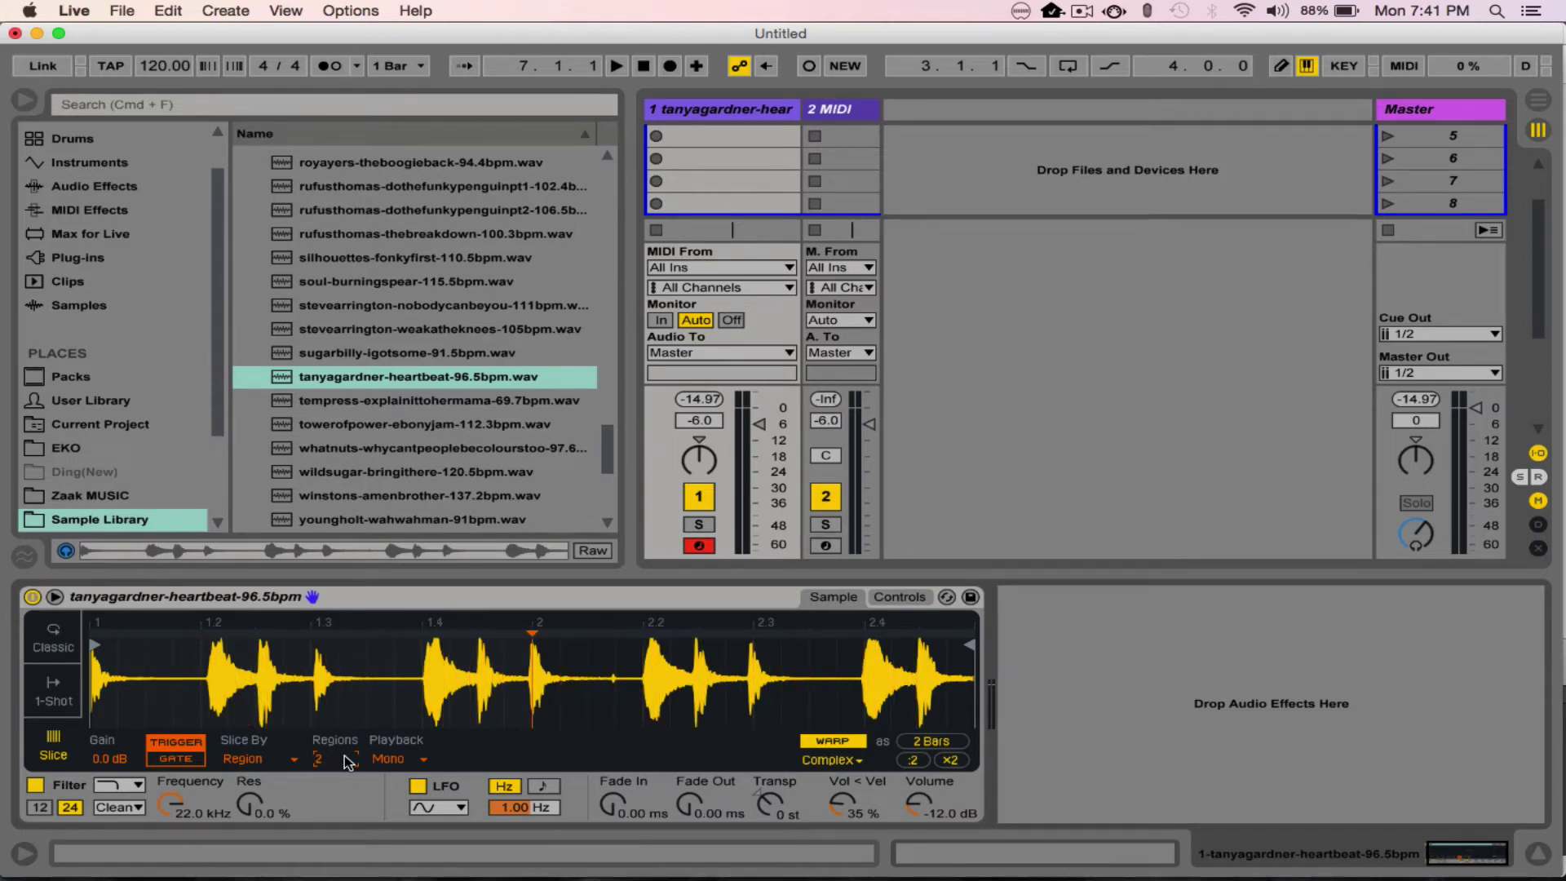
Audition the first slice and raise the number of slice regions to 8
key(a)
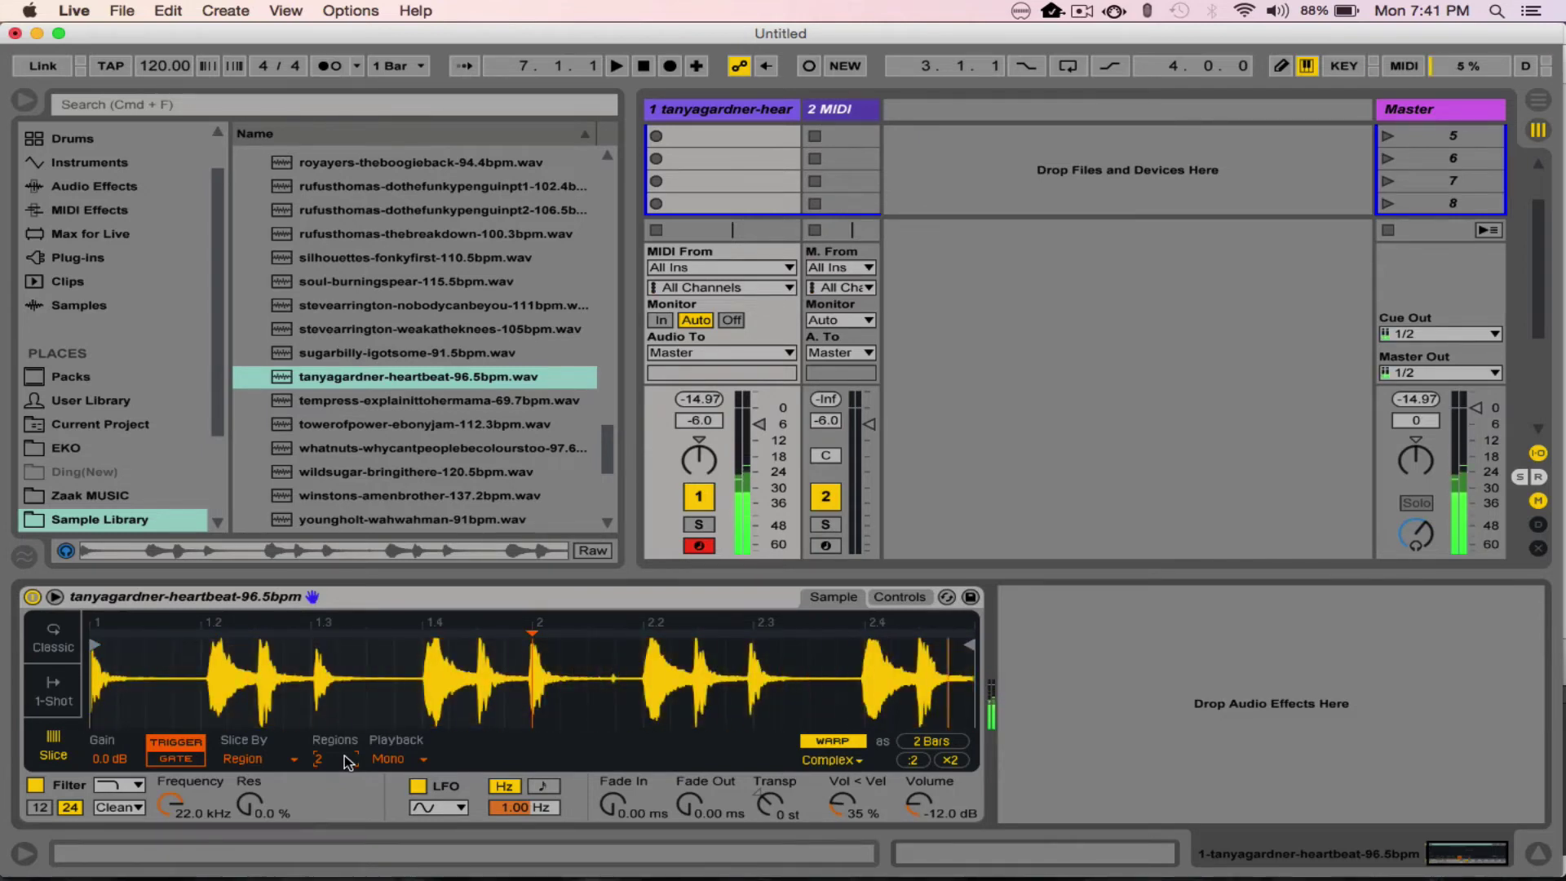
key(Up)
key(Up)
key(Up)
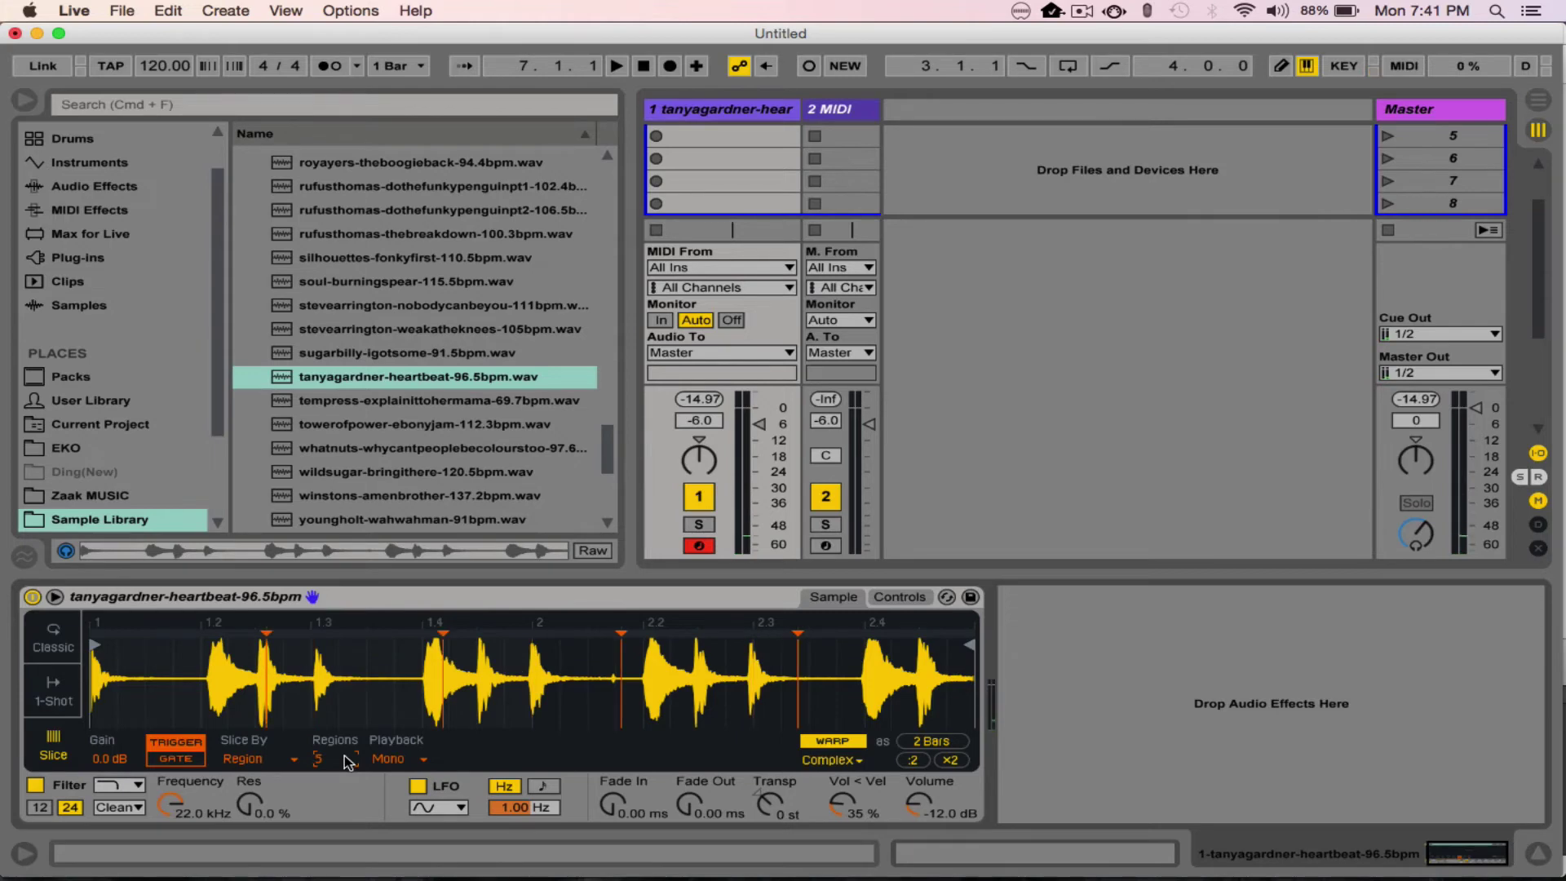
key(Up)
key(Up)
key(Up)
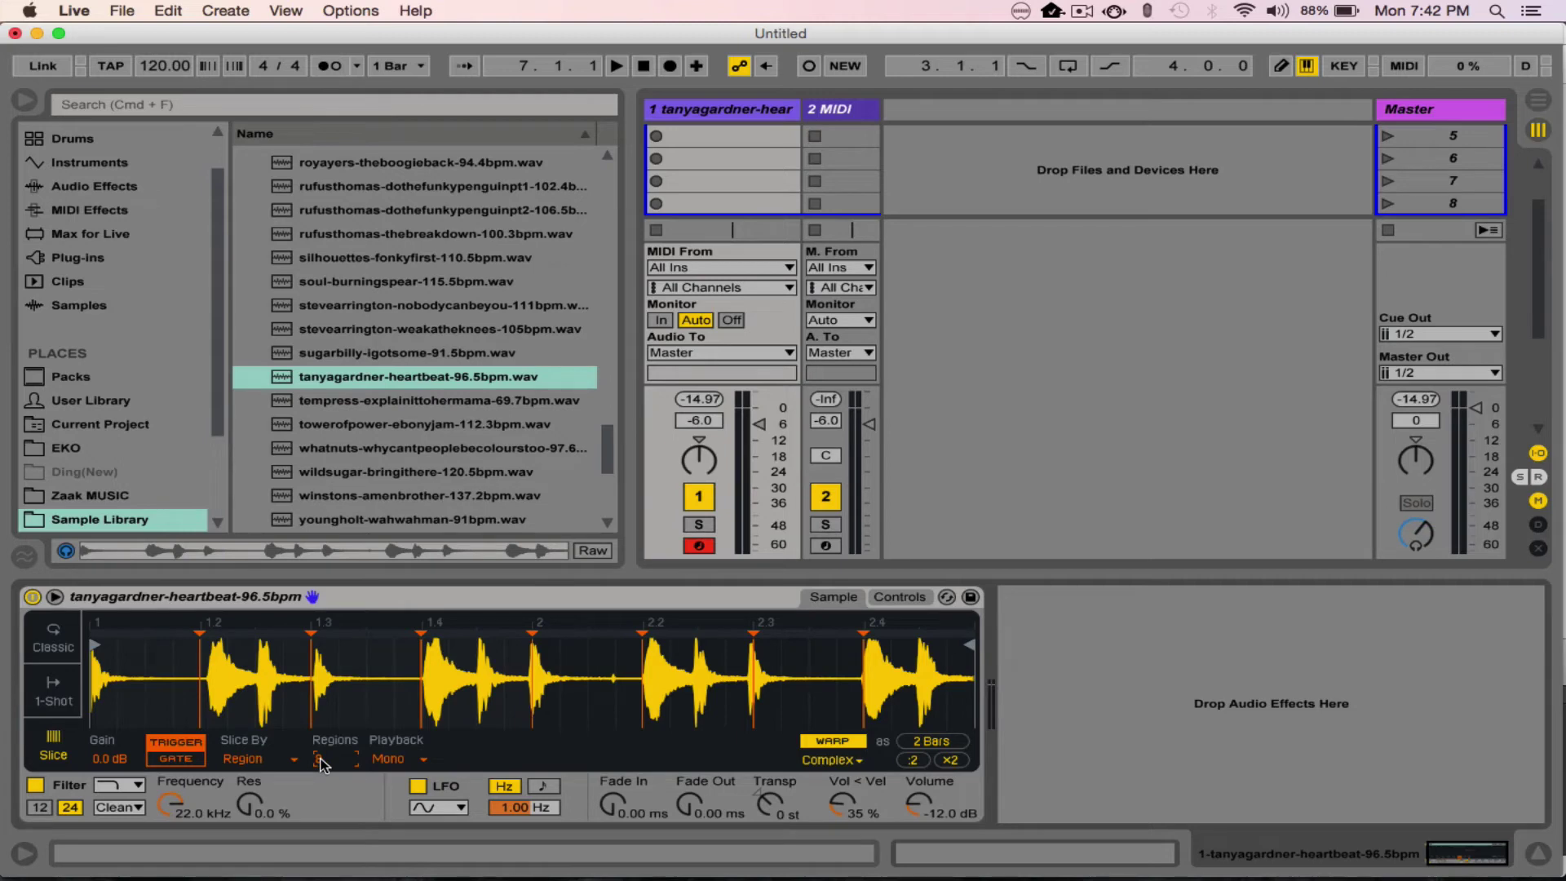
Increase the region count further so the drum loop is divided into 12 slices
key(Up)
key(Up)
key(Up)
key(Up)
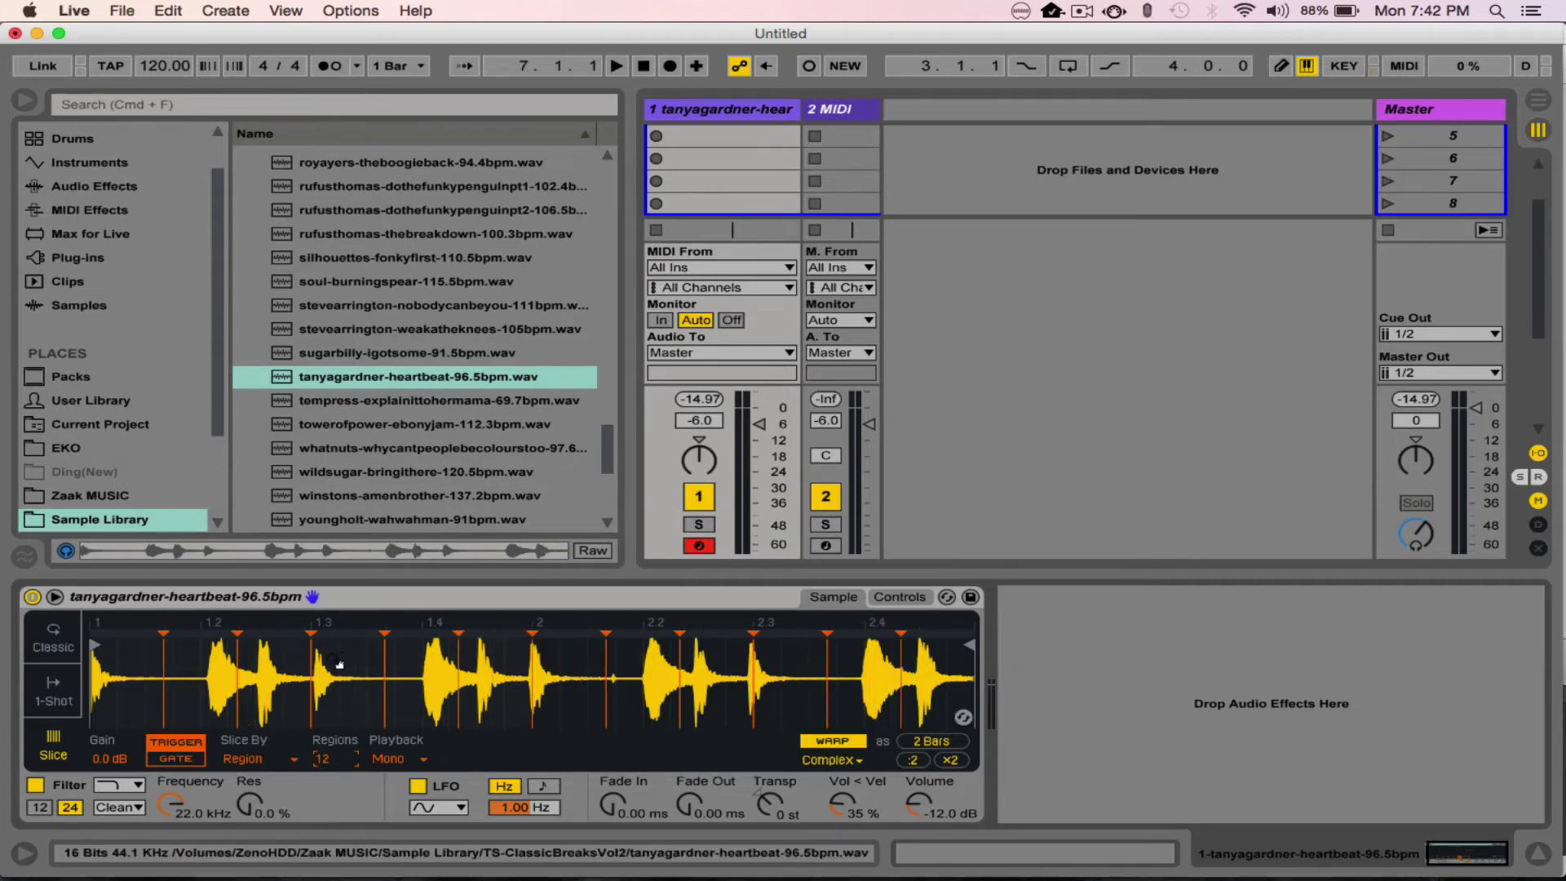
Change the slicing method to Manual and add slice markers at the hits near 1.3, 1.4 and 2.2
click(259, 759)
click(271, 838)
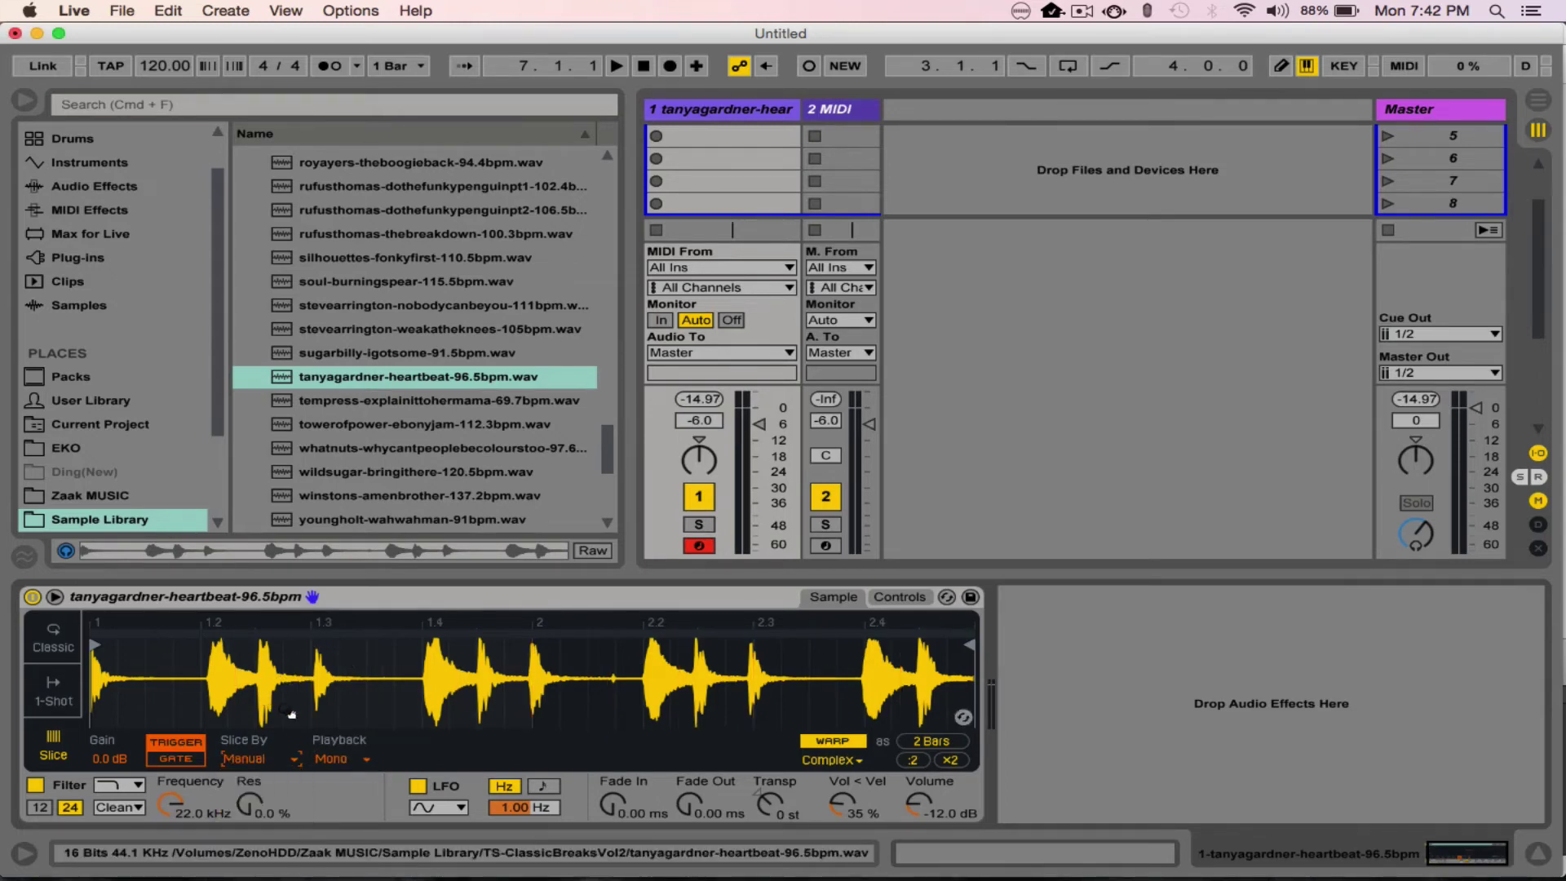
double_click(312, 634)
double_click(429, 638)
double_click(642, 634)
Remove the three manual slice markers near 2.2, 1.4 and 1.3
double_click(645, 635)
double_click(425, 635)
double_click(308, 630)
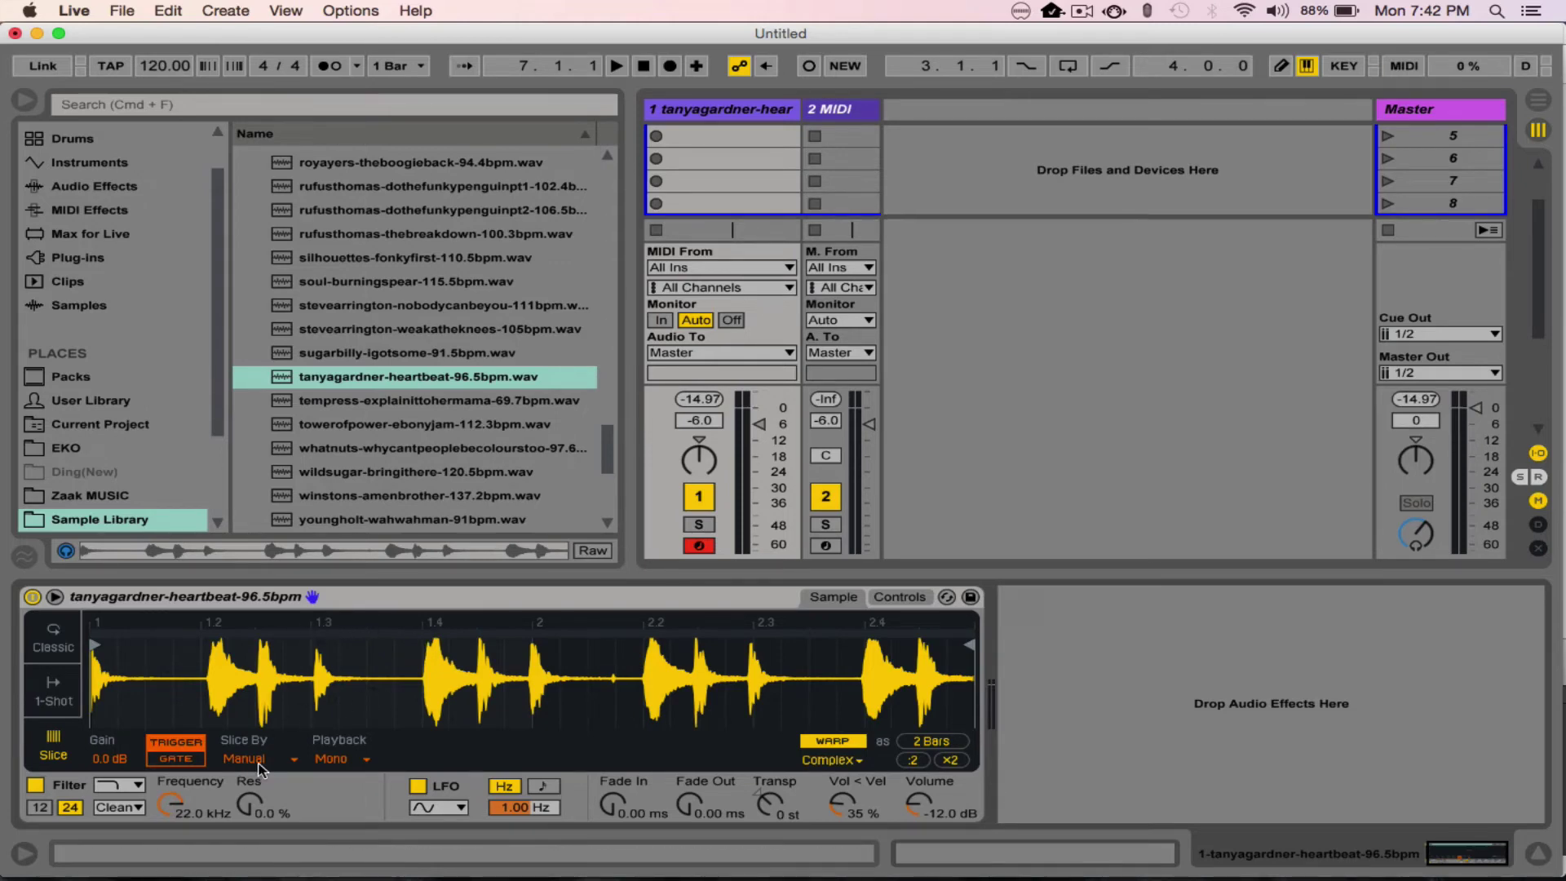
Audition the loop and place manual slice markers at the start of the 1.2 hit and the hit right after it
key(a)
key(w)
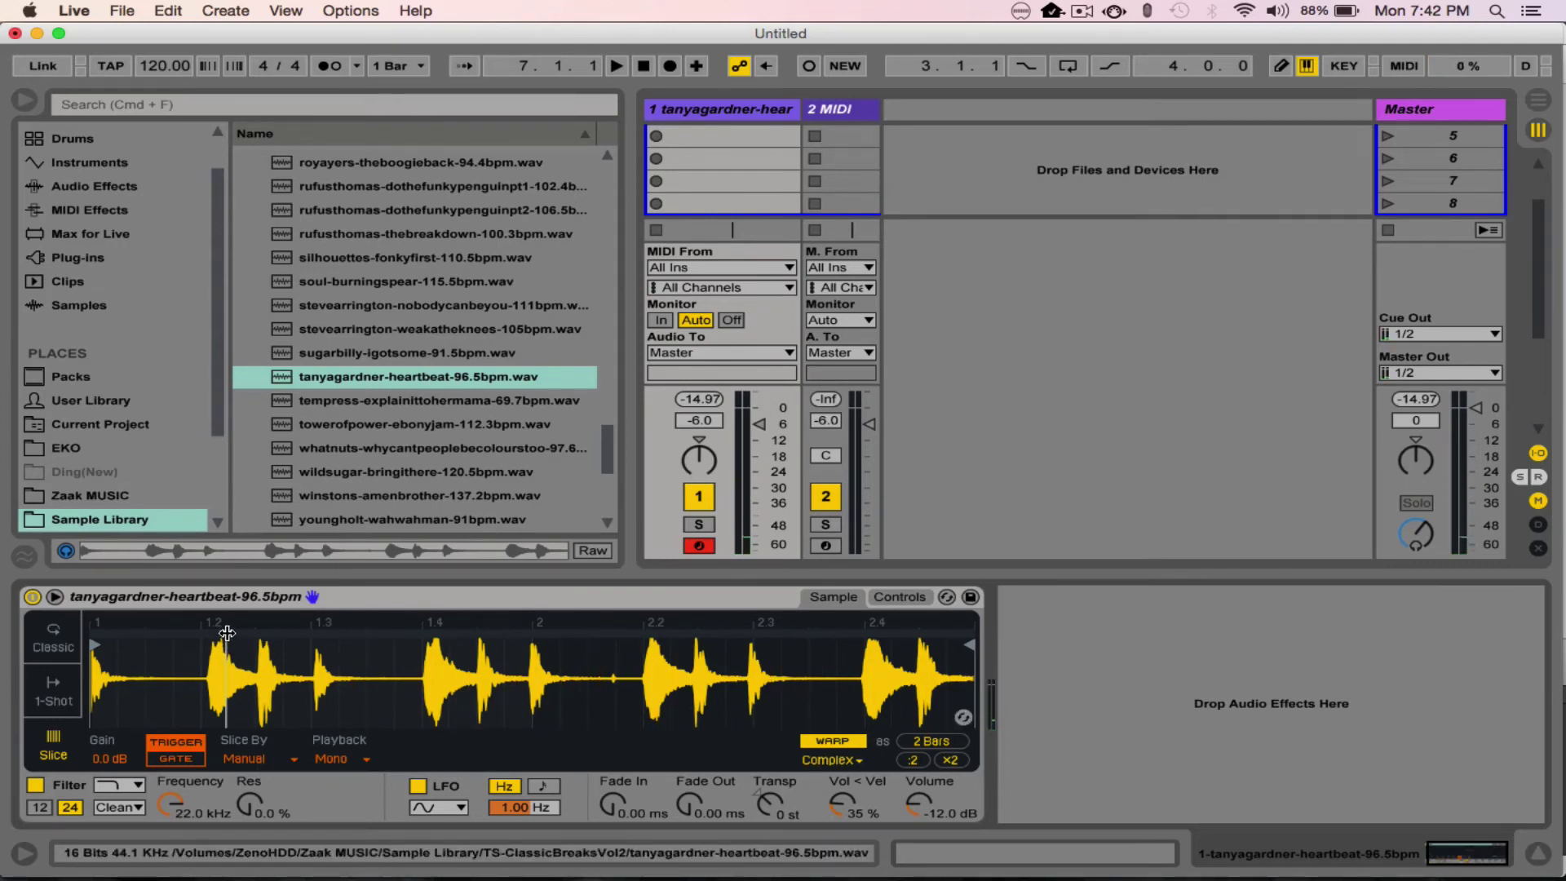
drag(227, 633, 209, 629)
double_click(257, 631)
key(w)
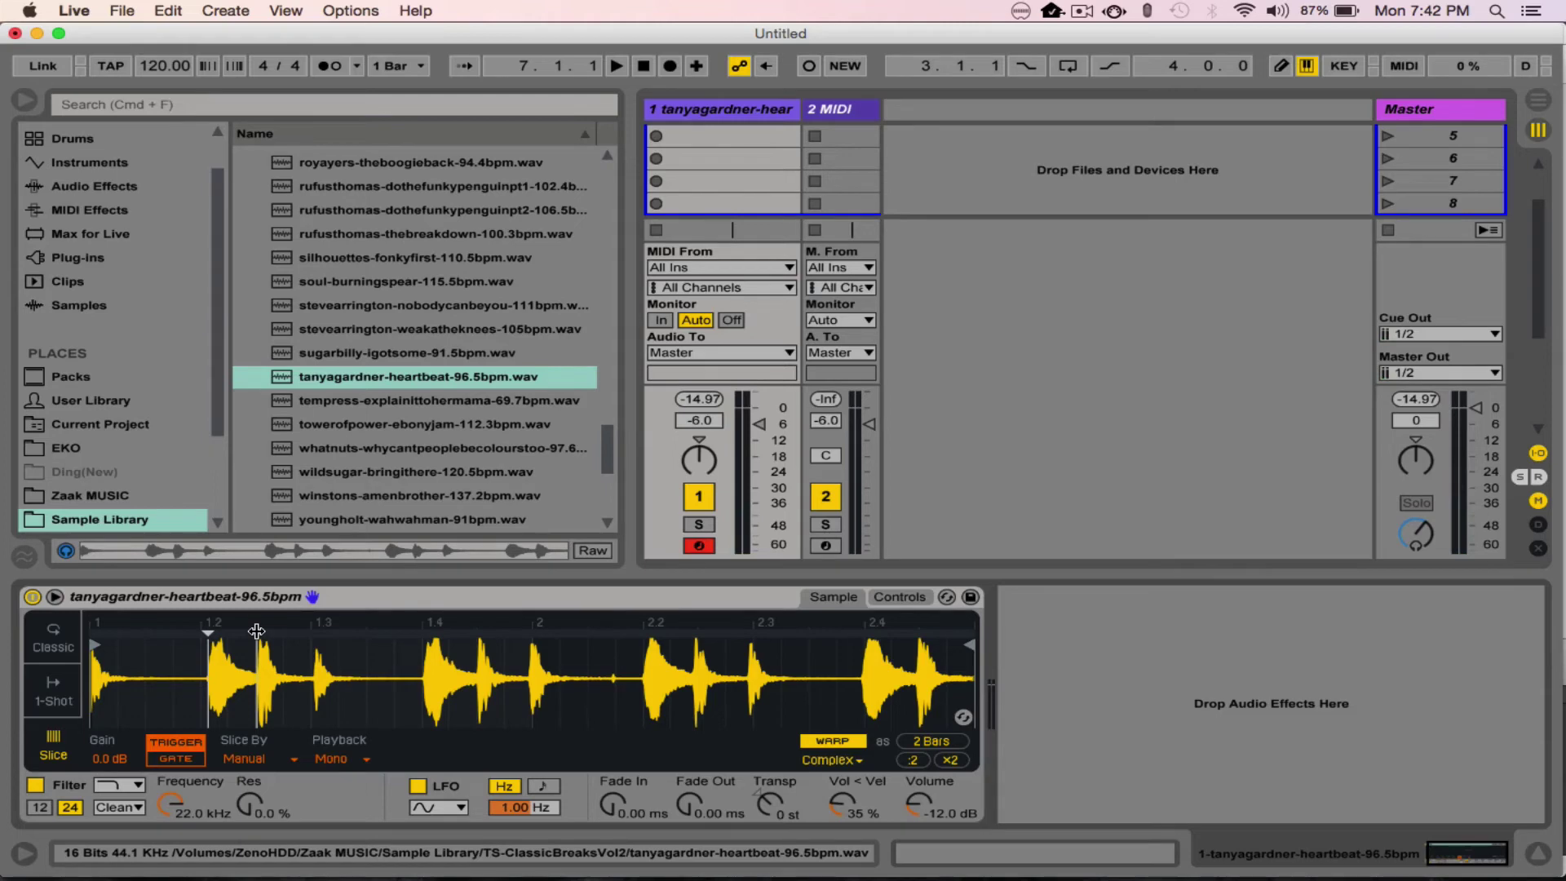
Change the slicing method back to Transient and lower its sensitivity to 70 %
click(249, 758)
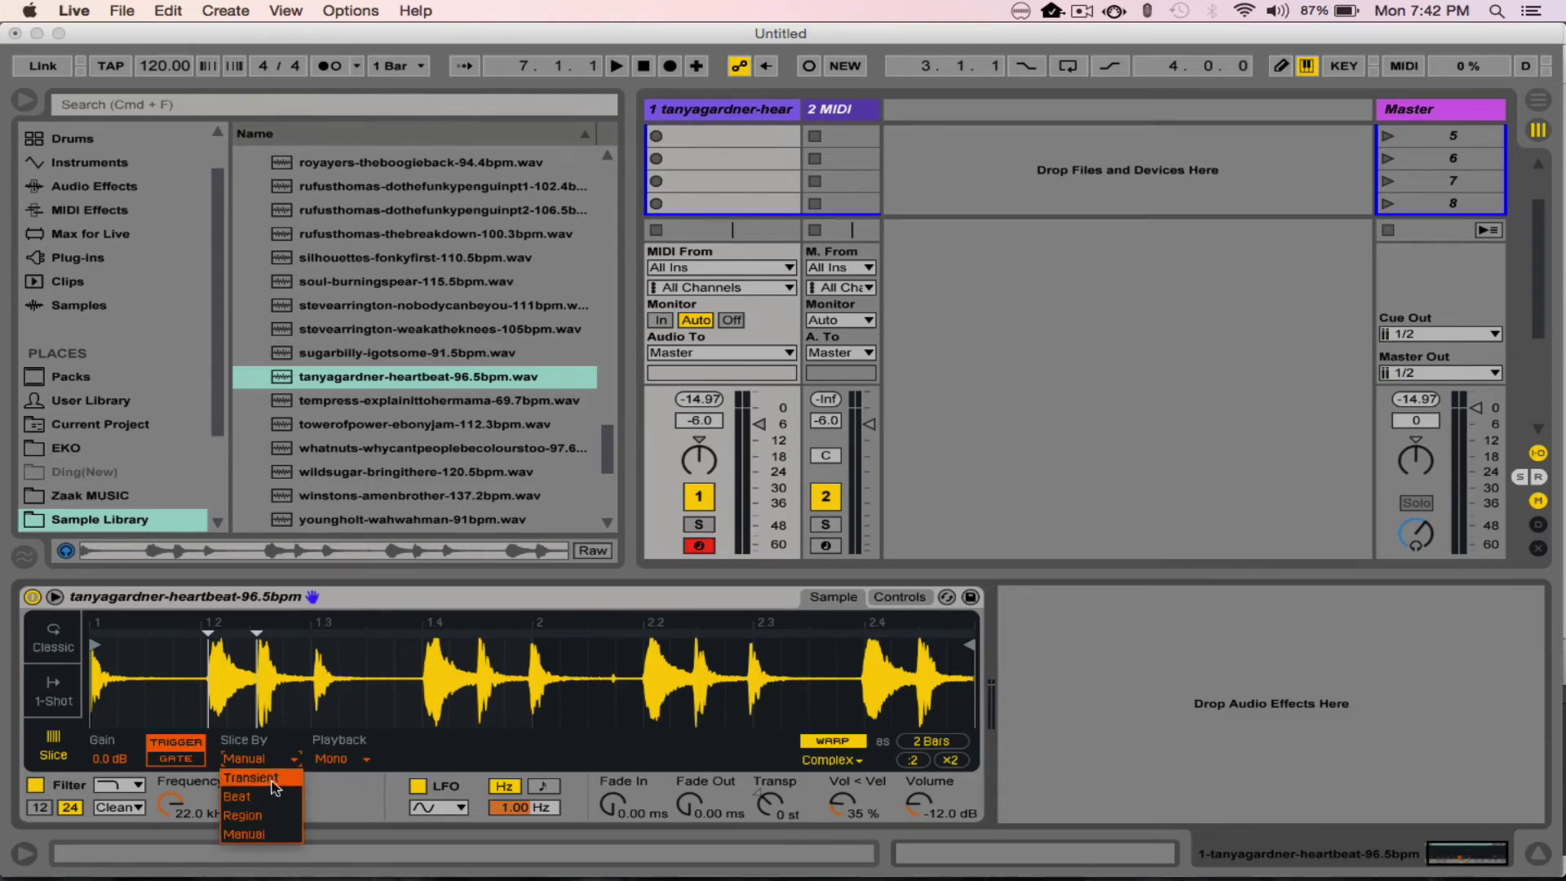
click(287, 780)
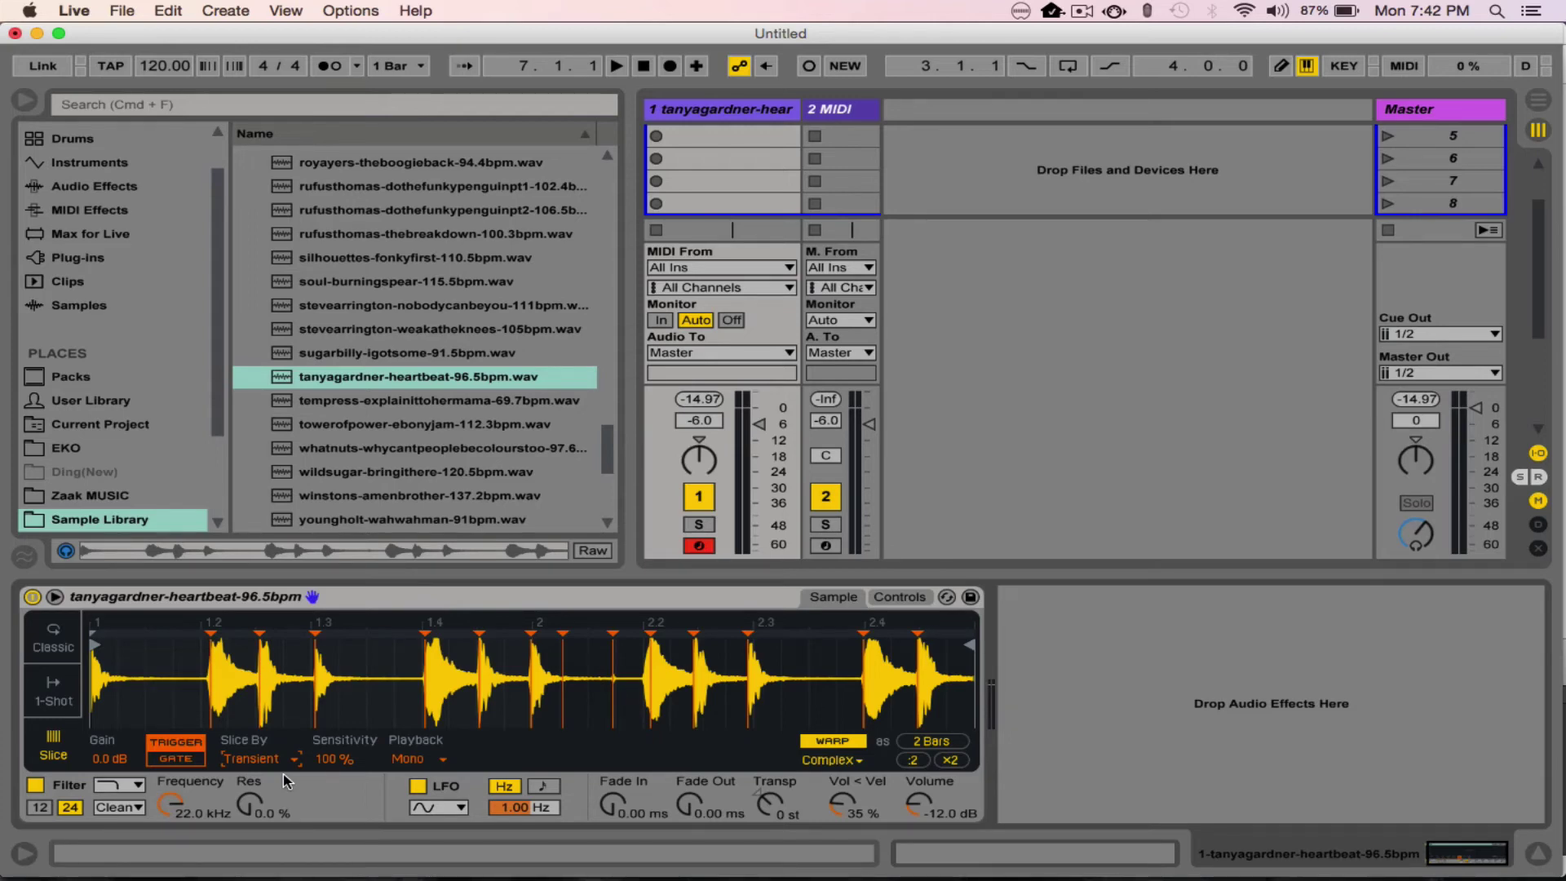
drag(330, 759, 330, 780)
click(886, 600)
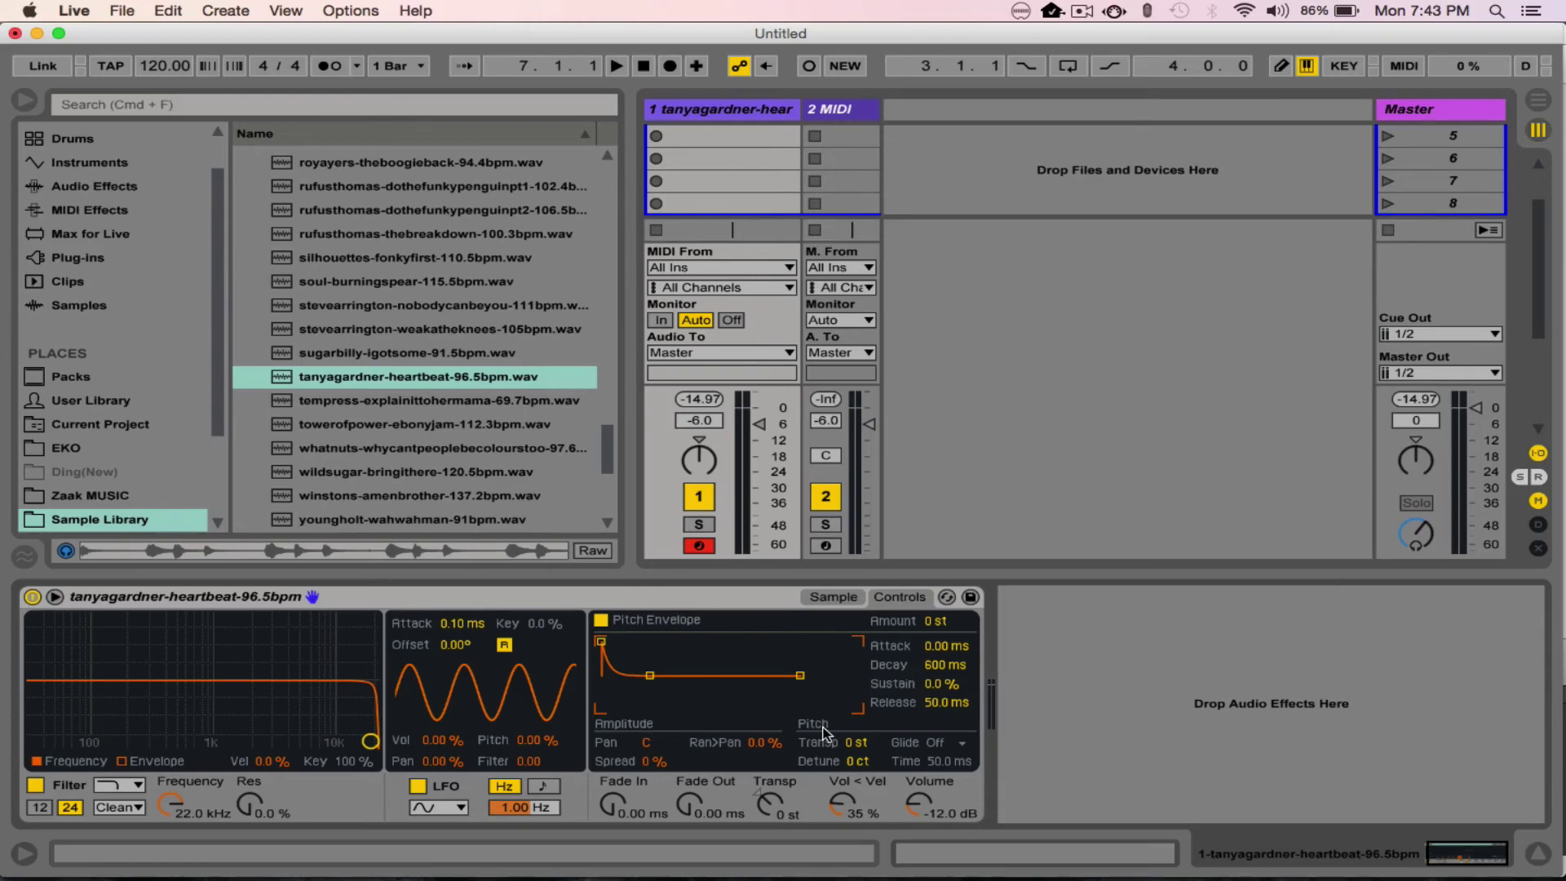
click(602, 621)
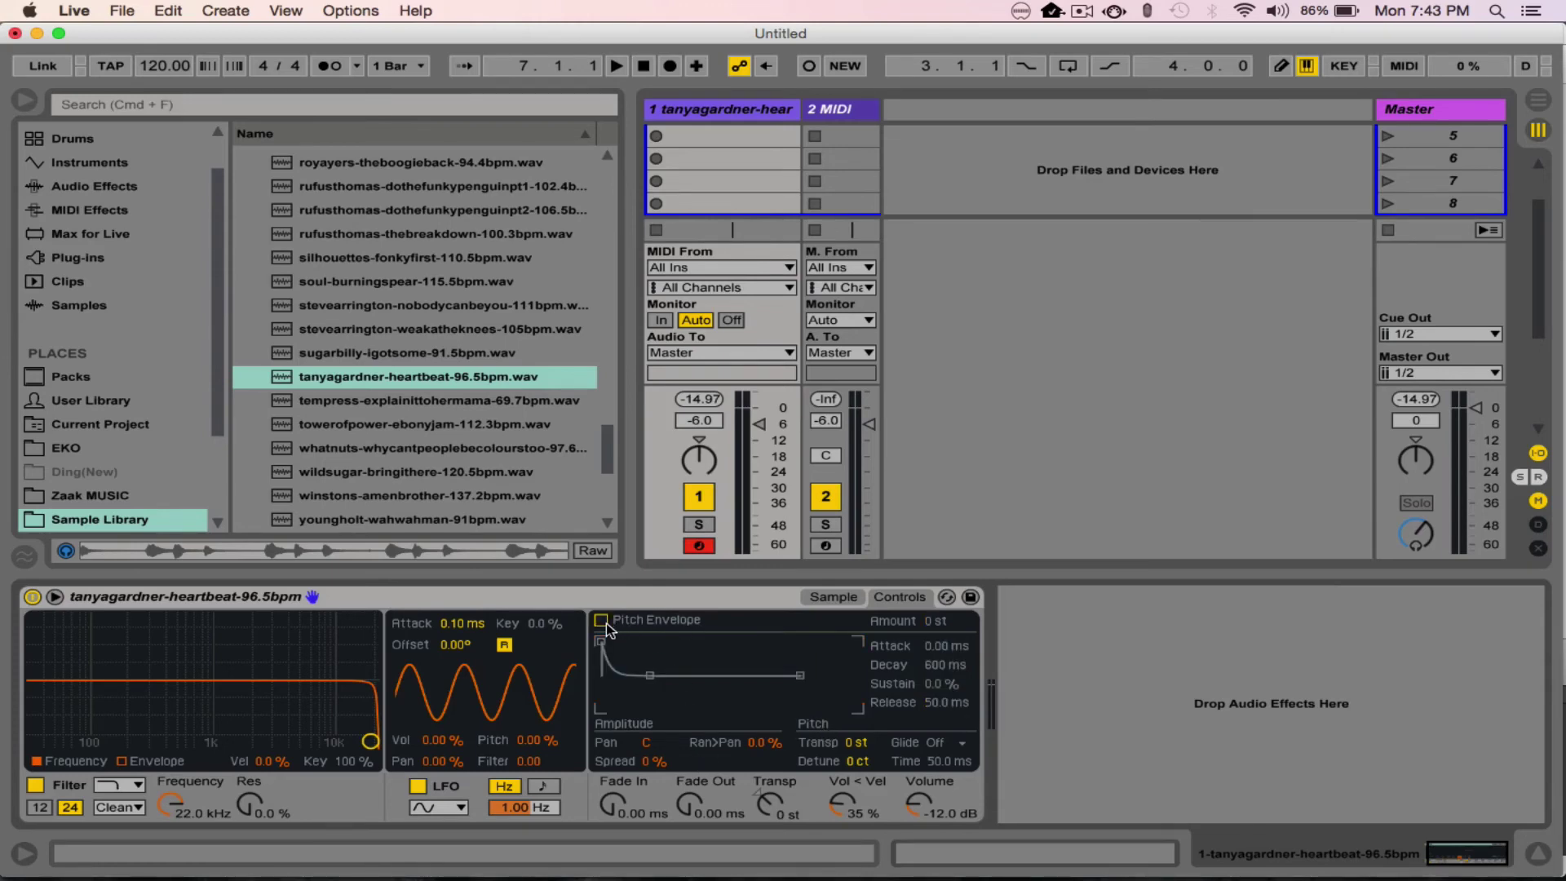
click(602, 621)
click(602, 621)
click(602, 621)
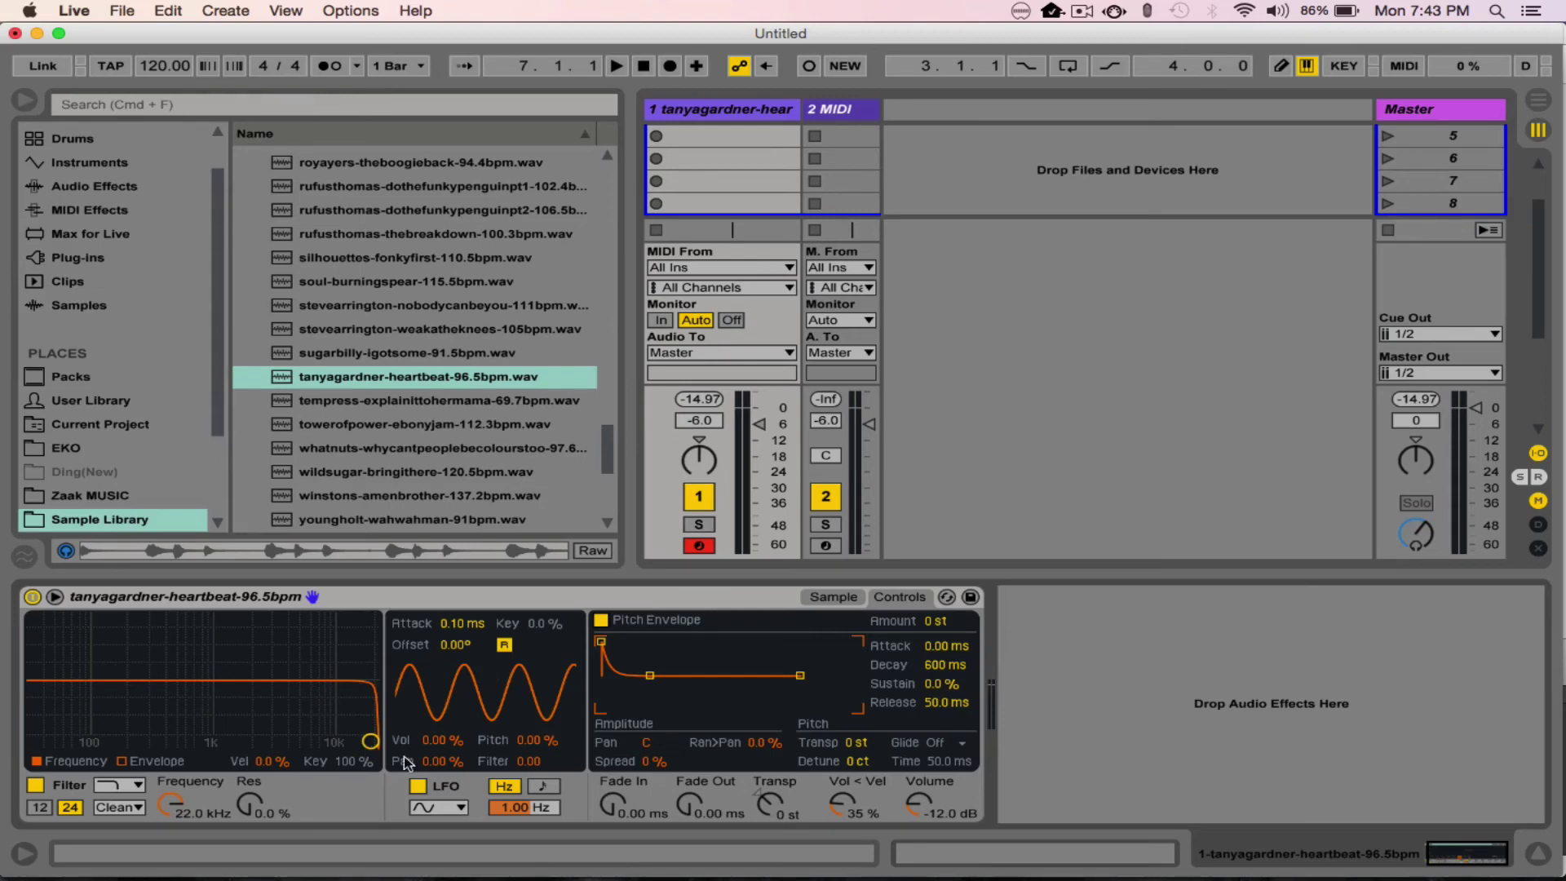
Drag the filter curve point to a 22.0 kHz frequency with 19 % resonance and return to the sample view
drag(370, 742, 353, 695)
drag(278, 713, 371, 724)
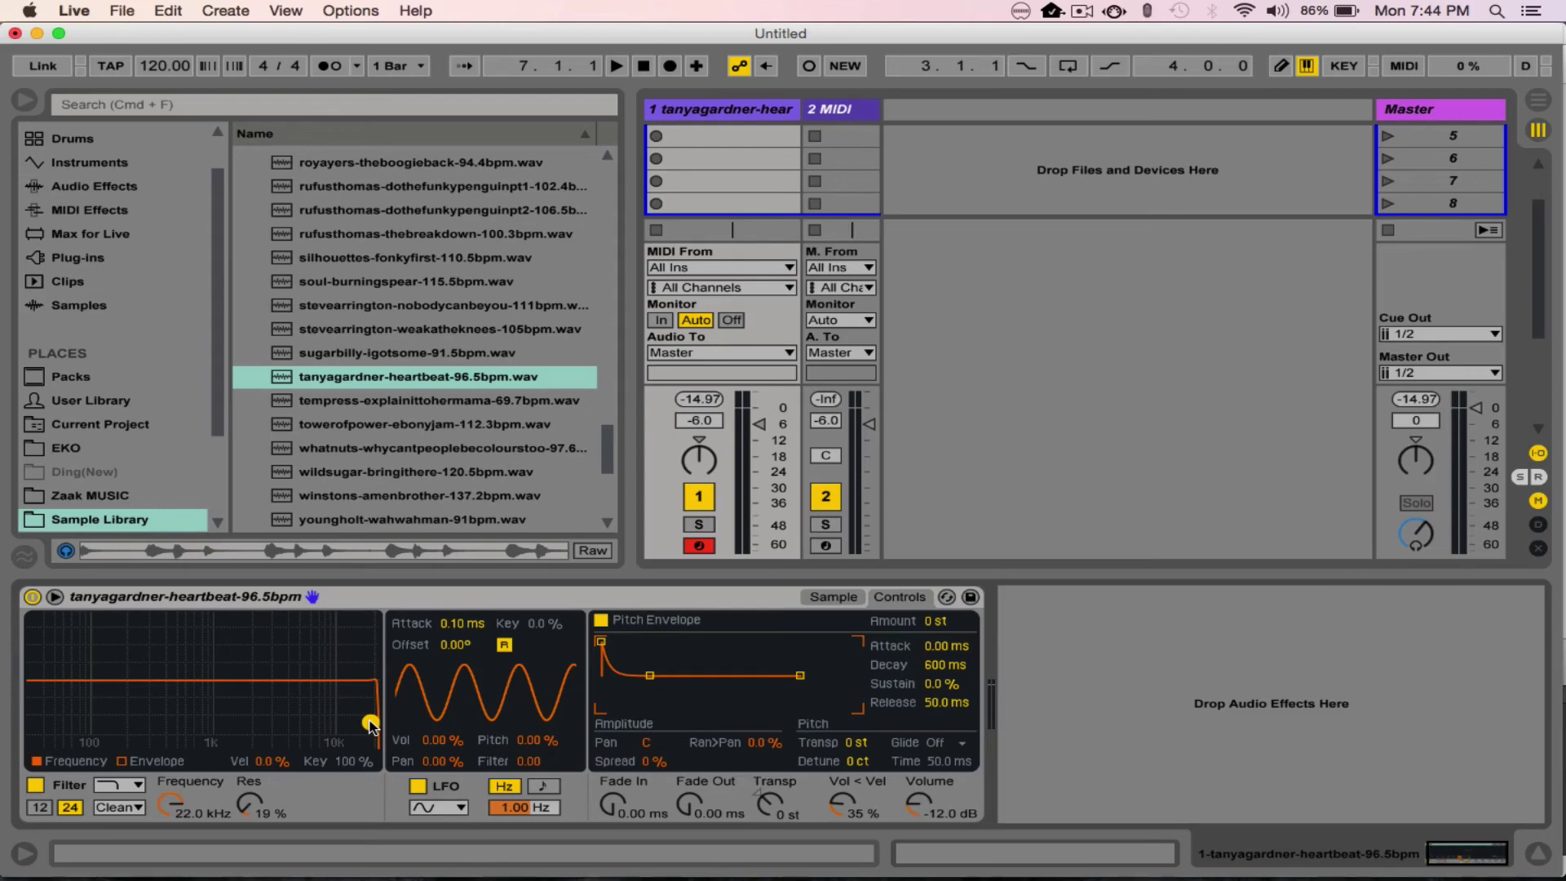
click(833, 597)
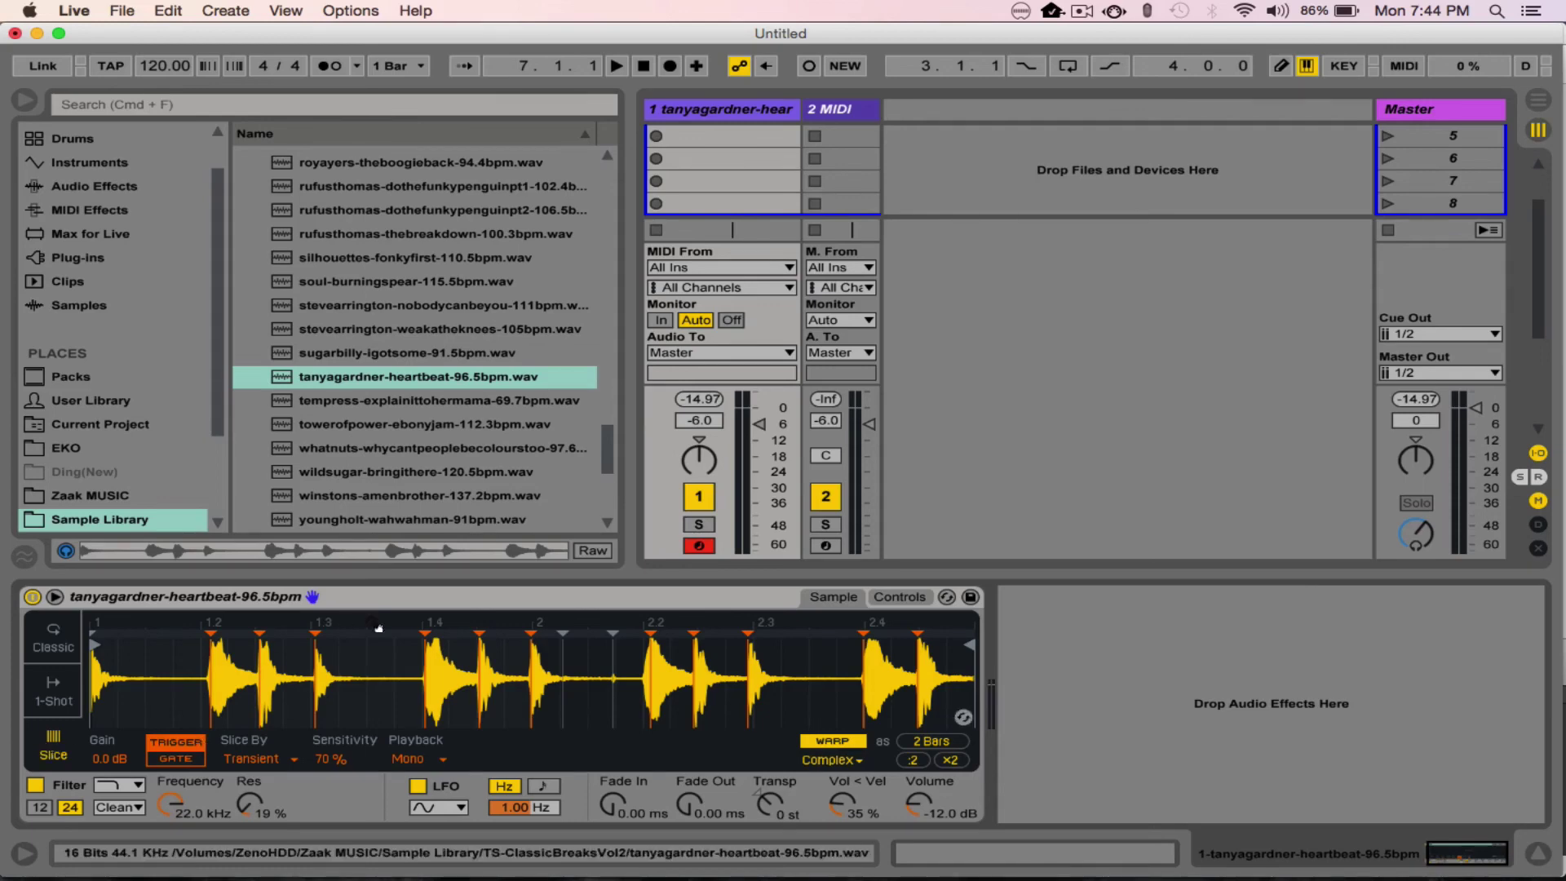
Convert the Simpler device to Sampler and undo the conversion
right_click(416, 598)
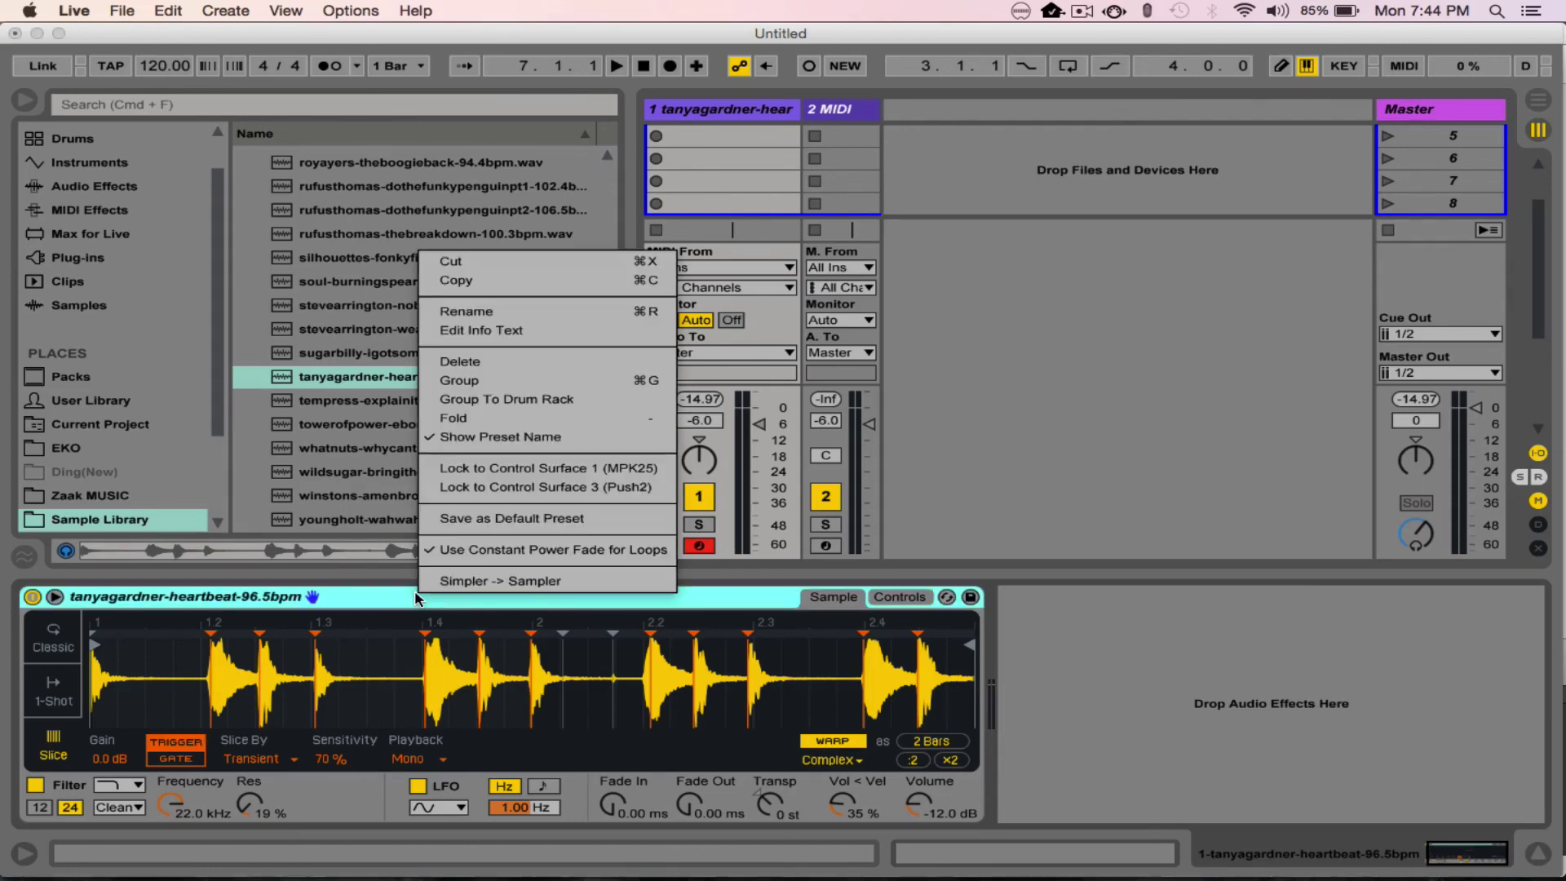
click(526, 581)
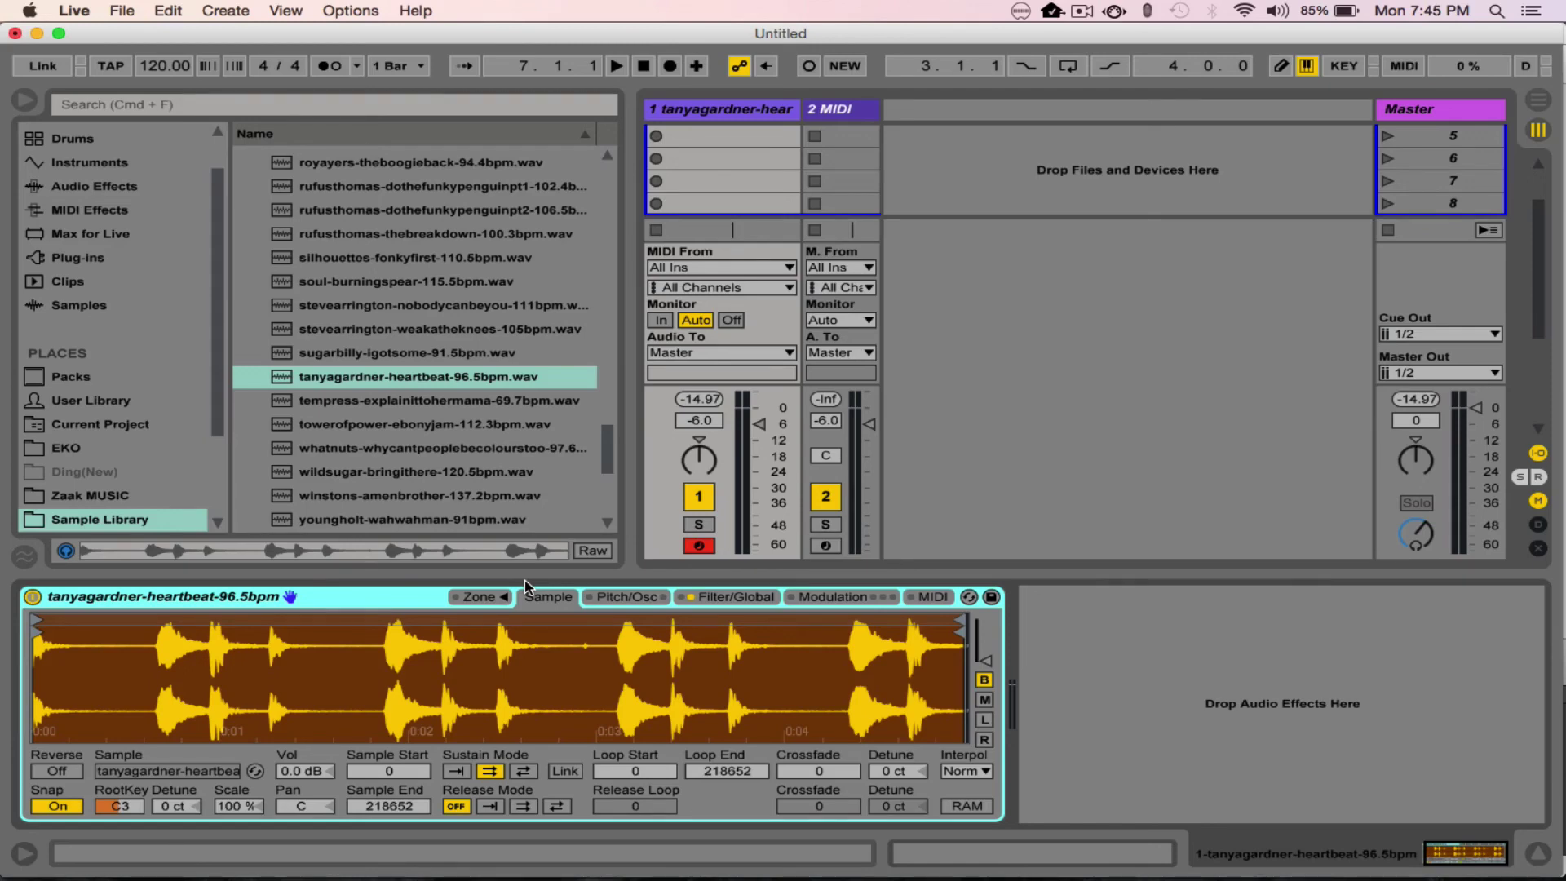
key(super+z)
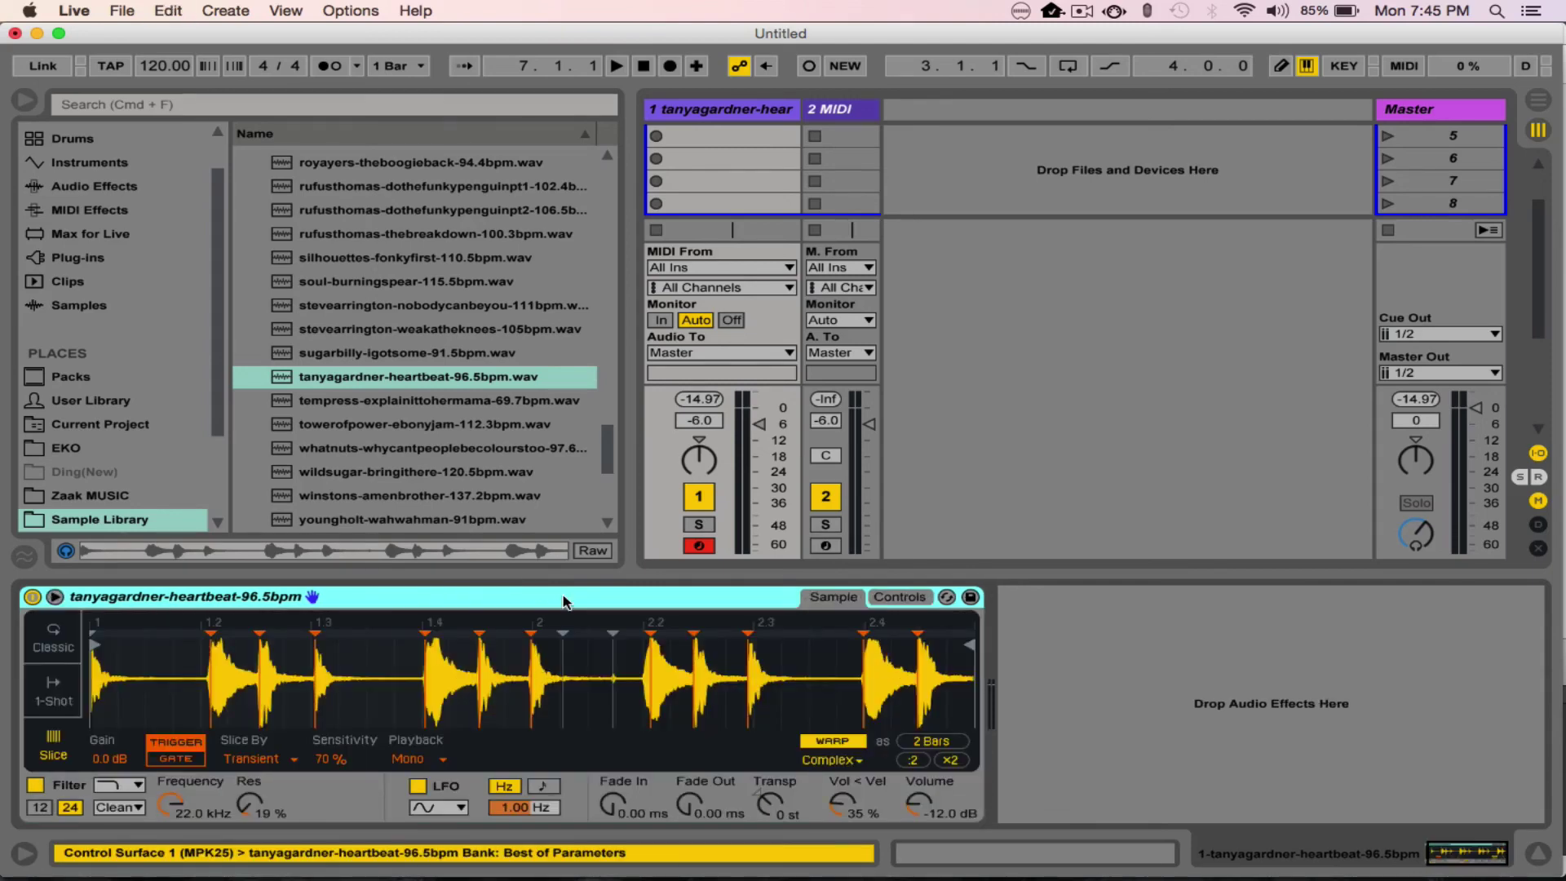